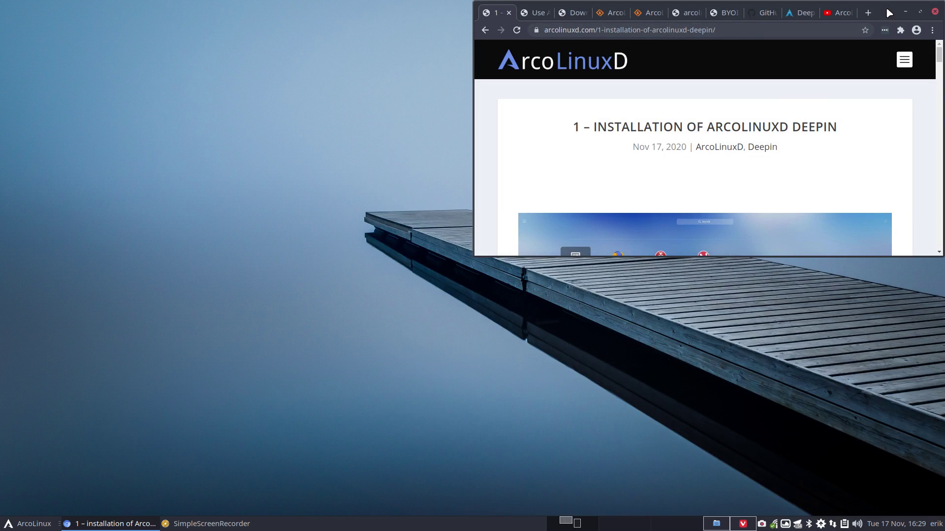
Step: Maximize the Chrome window showing the ArcoLinuxD Deepin installation article
{"action": "double_click", "coordinate": [889, 13]}
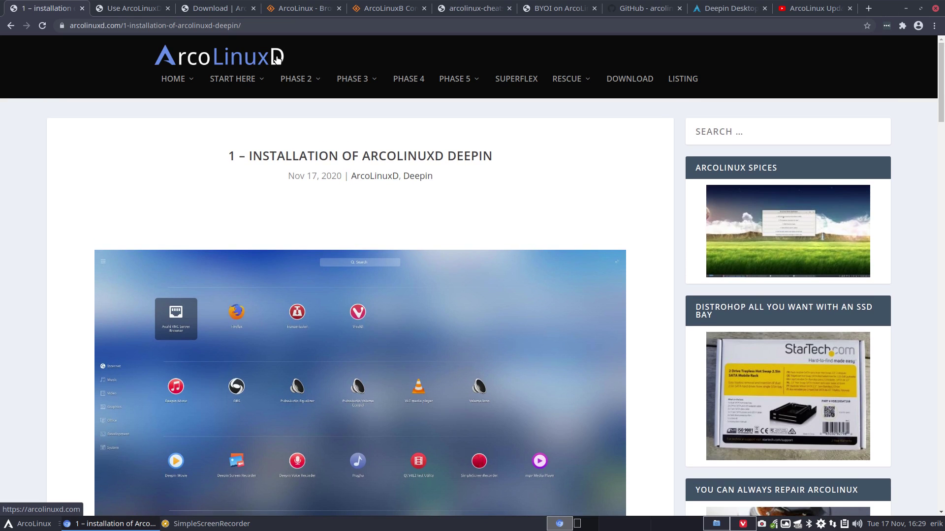
{"action": "mouse_move", "coordinate": [252, 78]}
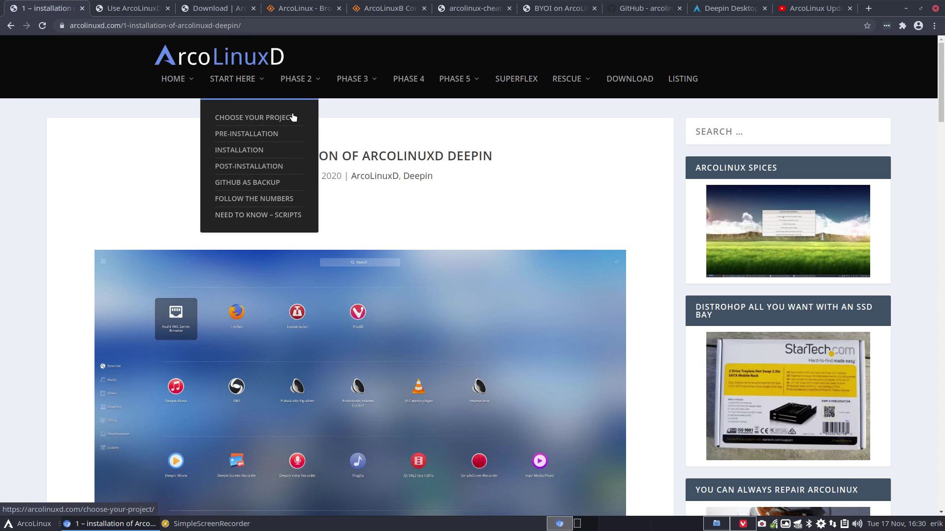
{"action": "mouse_move", "coordinate": [309, 88]}
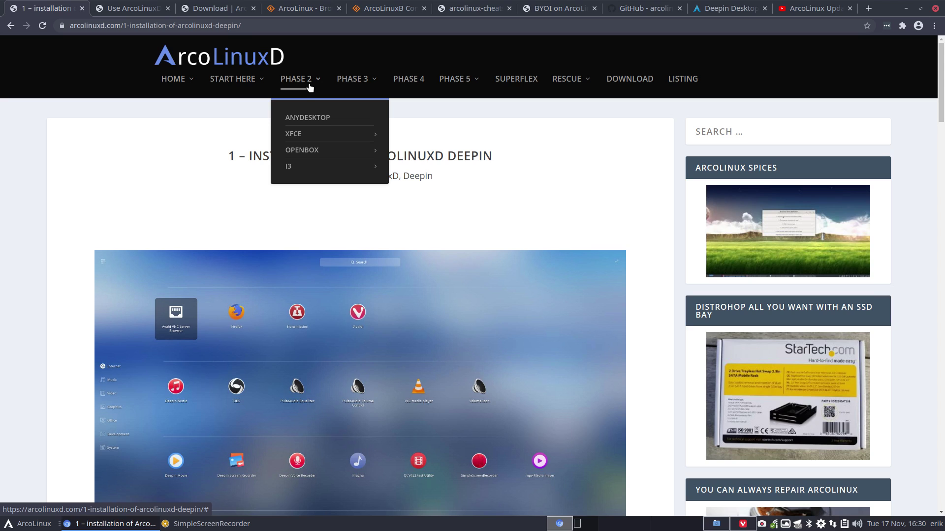
{"action": "mouse_move", "coordinate": [295, 137]}
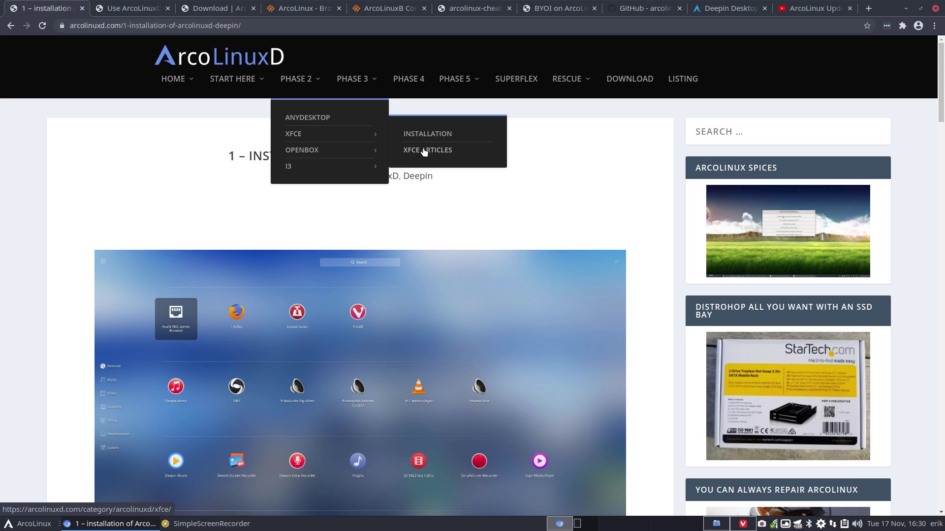
{"action": "mouse_move", "coordinate": [177, 81]}
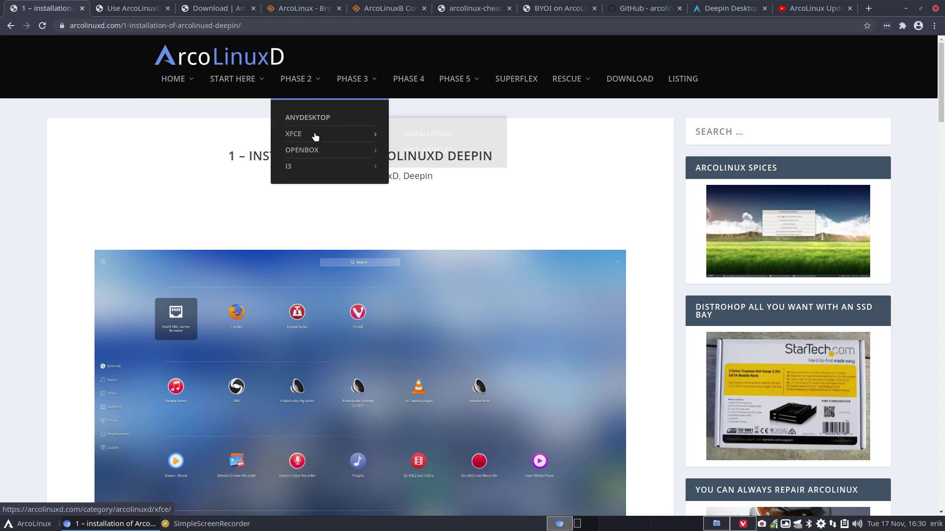
{"action": "mouse_move", "coordinate": [357, 167]}
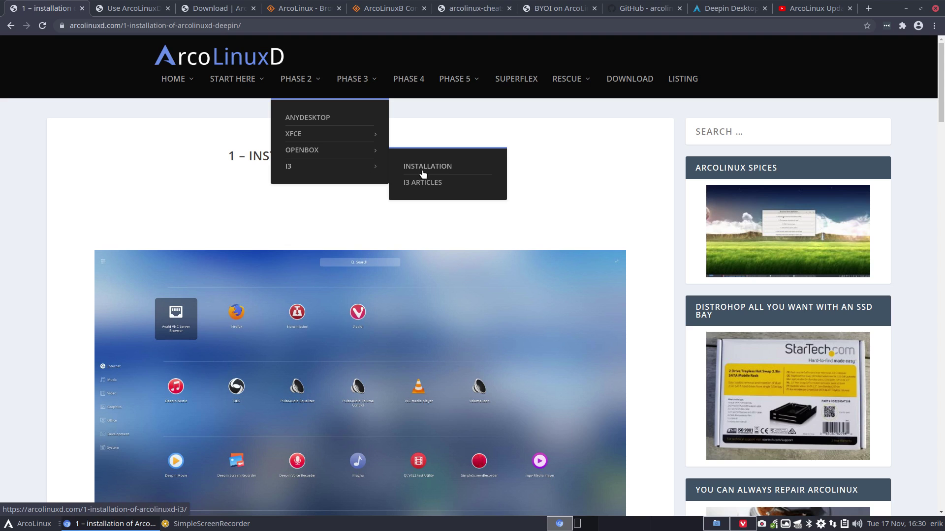
{"action": "mouse_move", "coordinate": [364, 81]}
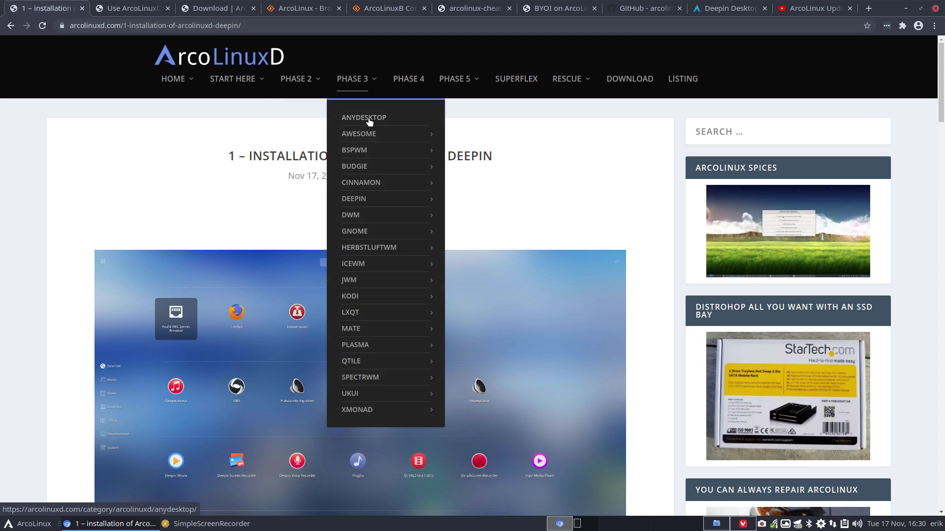
{"action": "mouse_move", "coordinate": [368, 141]}
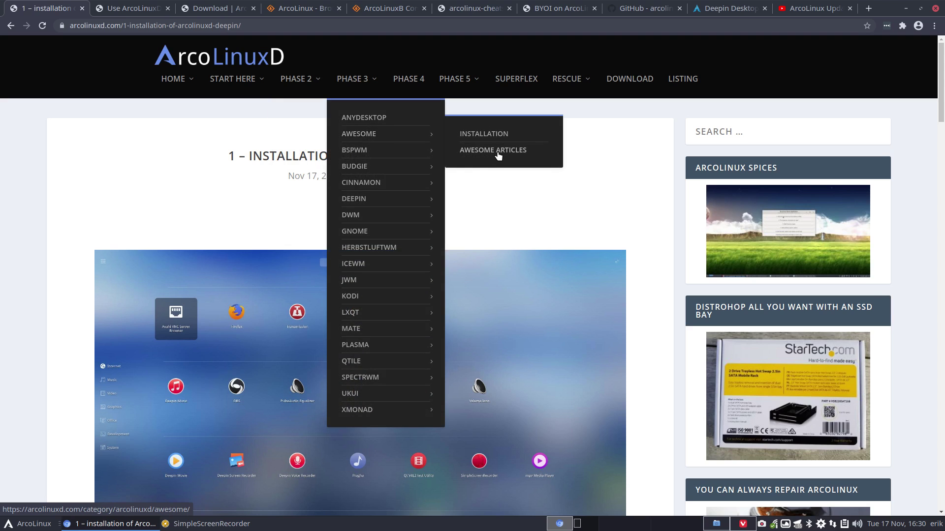
{"action": "mouse_move", "coordinate": [386, 163]}
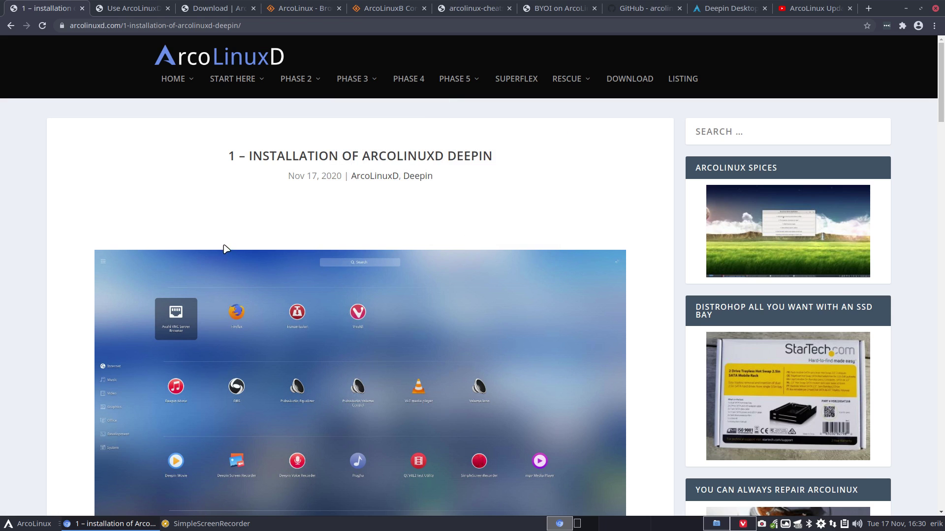
Step: Reload the Deepin installation article and scroll down to the Option 1–4 desktop install boxes
{"action": "scroll", "coordinate": [111, 221], "scroll_direction": "down", "scroll_amount": 1}
{"action": "scroll", "coordinate": [111, 221], "scroll_direction": "down", "scroll_amount": 3}
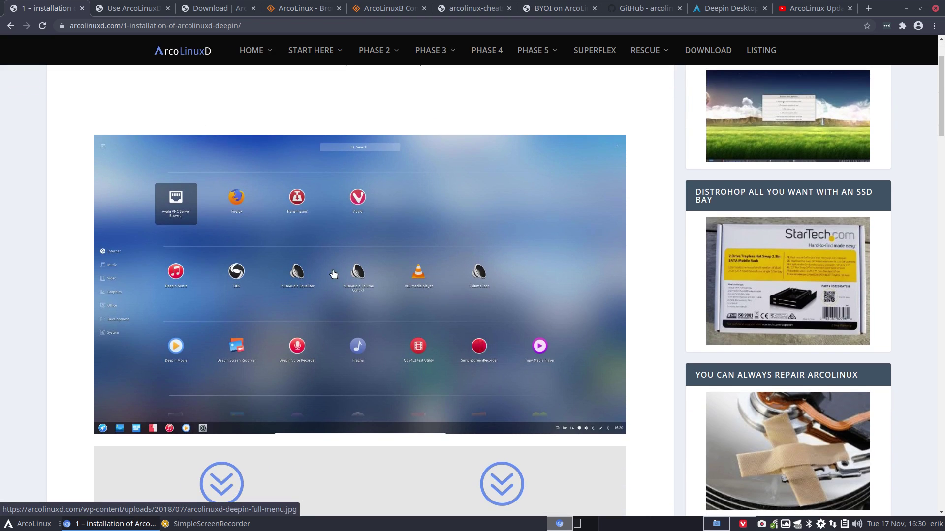
{"action": "left_click", "coordinate": [42, 26]}
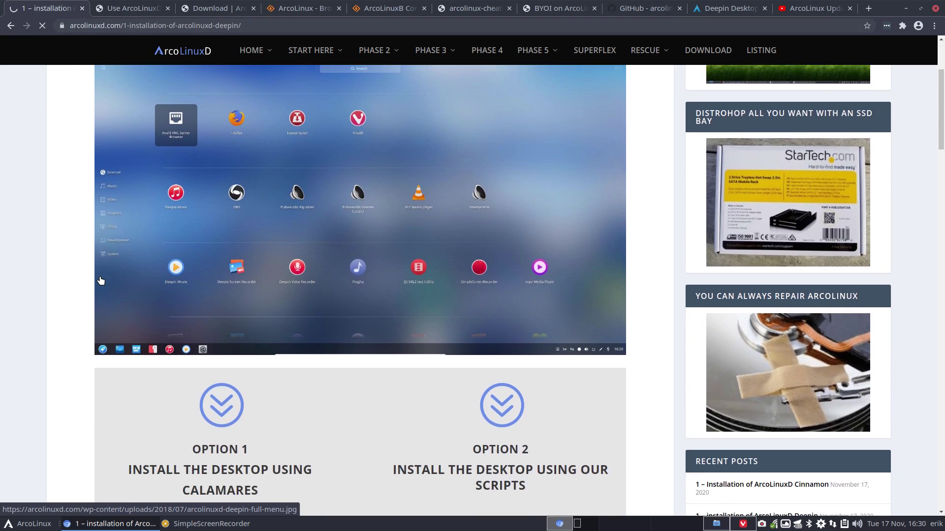
{"action": "scroll", "coordinate": [101, 281], "scroll_direction": "down", "scroll_amount": 2}
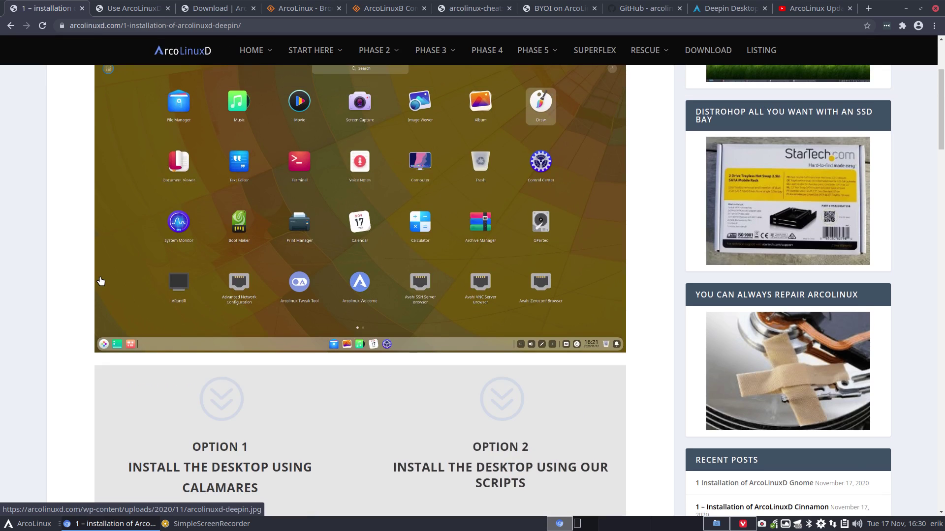
{"action": "scroll", "coordinate": [101, 281], "scroll_direction": "down", "scroll_amount": 2}
{"action": "scroll", "coordinate": [102, 281], "scroll_direction": "up", "scroll_amount": 3}
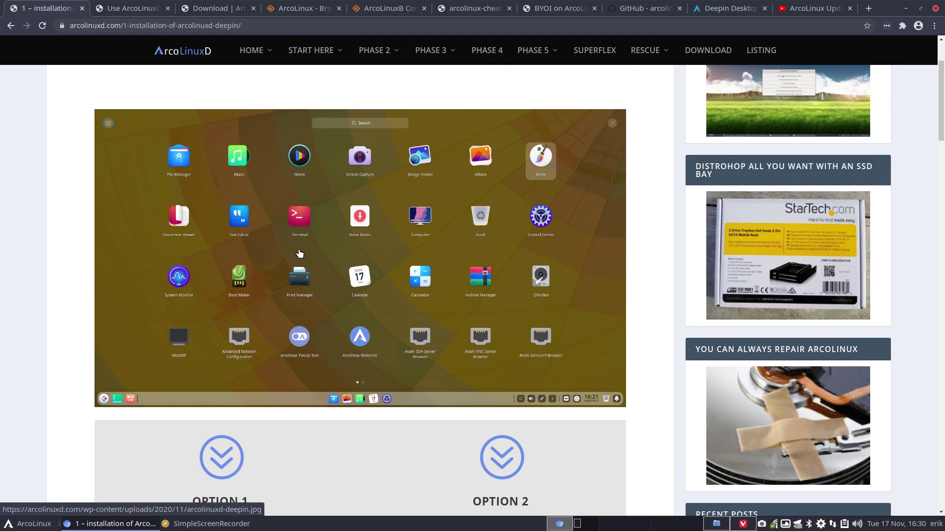
{"action": "scroll", "coordinate": [421, 292], "scroll_direction": "down", "scroll_amount": 3}
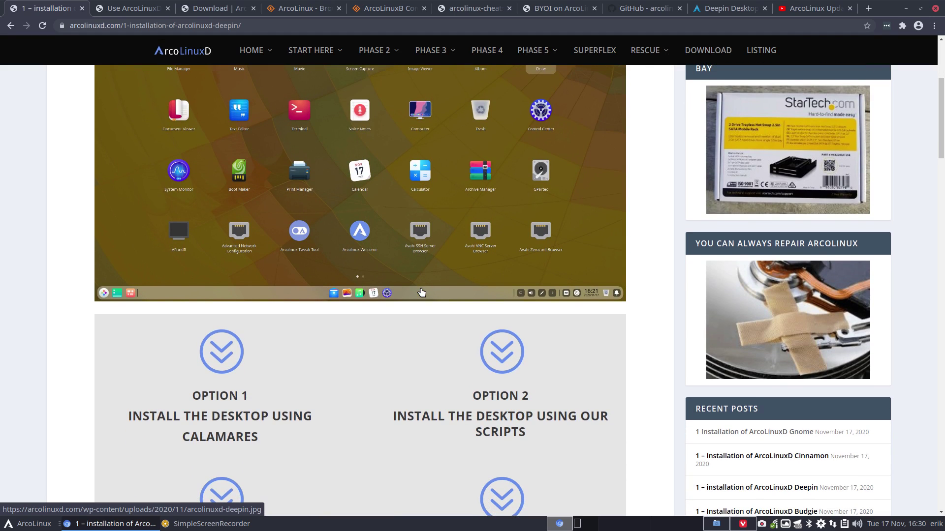
{"action": "scroll", "coordinate": [374, 295], "scroll_direction": "up", "scroll_amount": 1}
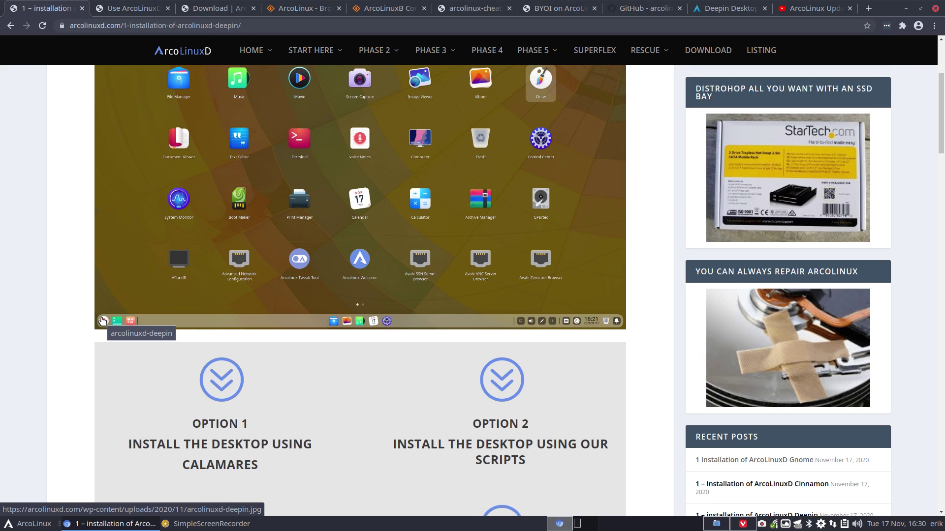
{"action": "scroll", "coordinate": [397, 266], "scroll_direction": "down", "scroll_amount": 6}
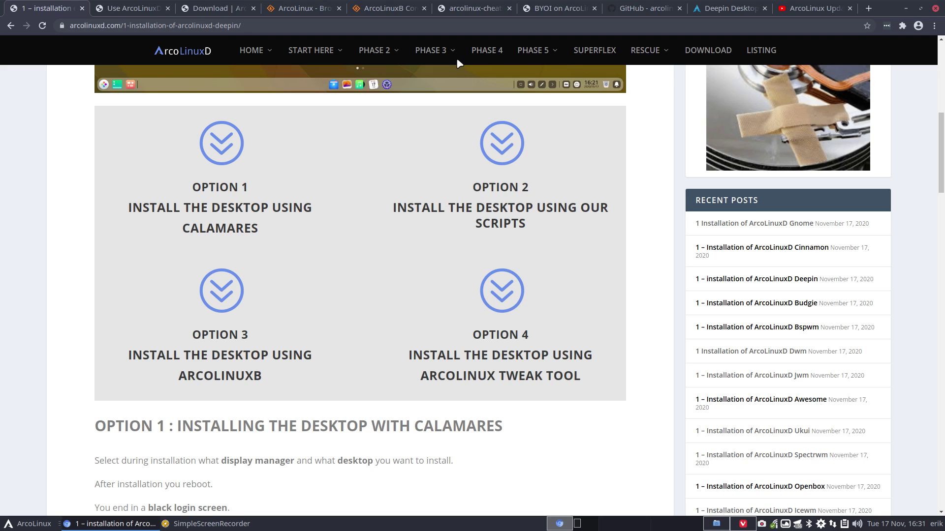
Step: Open the Gnome installation article from PHASE 3 > GNOME and scroll to its install options
{"action": "mouse_move", "coordinate": [433, 54]}
{"action": "mouse_move", "coordinate": [447, 156]}
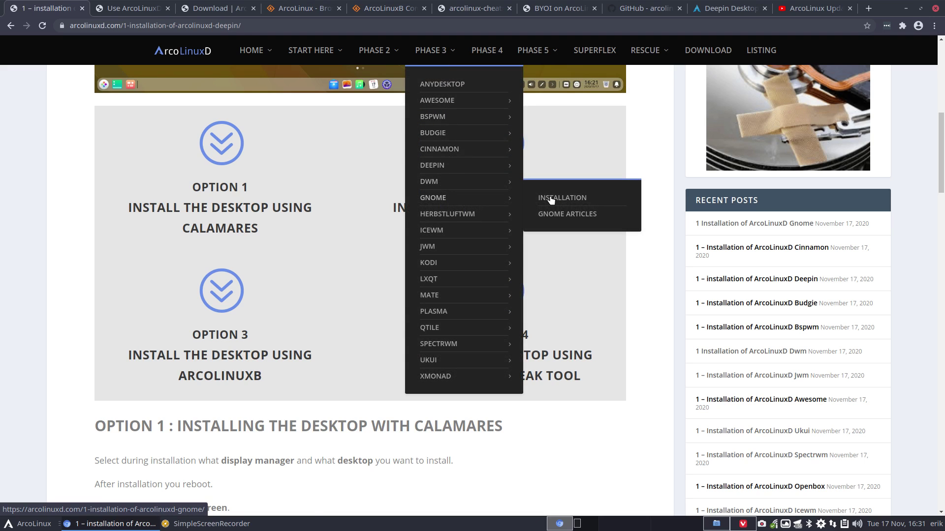
{"action": "left_click", "coordinate": [552, 196]}
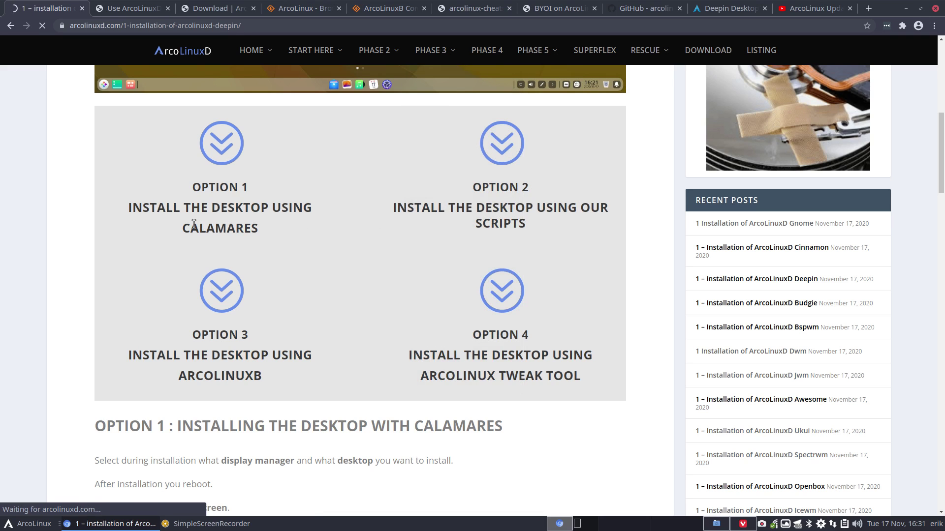
{"action": "scroll", "coordinate": [194, 224], "scroll_direction": "down", "scroll_amount": 3}
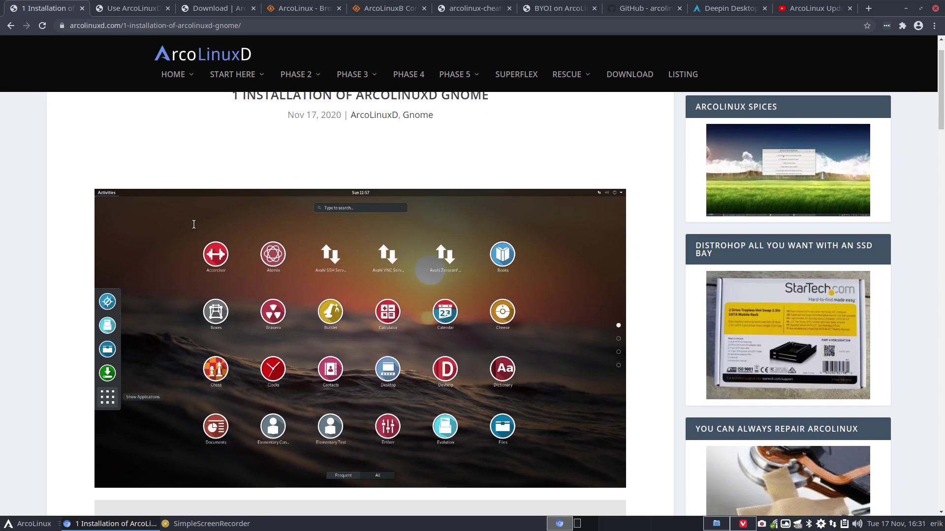
{"action": "scroll", "coordinate": [194, 224], "scroll_direction": "down", "scroll_amount": 6}
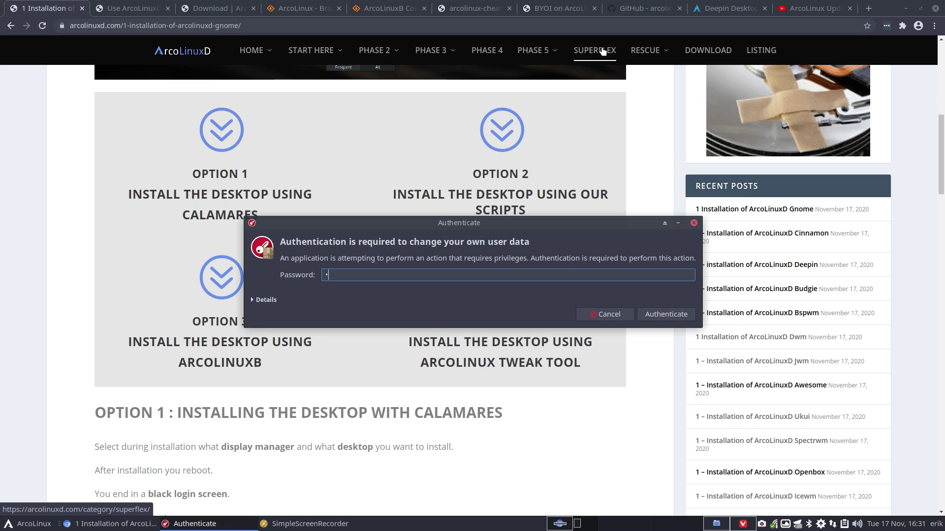
Step: Authenticate with the account password and confirm dwm is installed in the Desktop Installer
{"action": "type", "text": "****"}
{"action": "key", "text": "Return"}
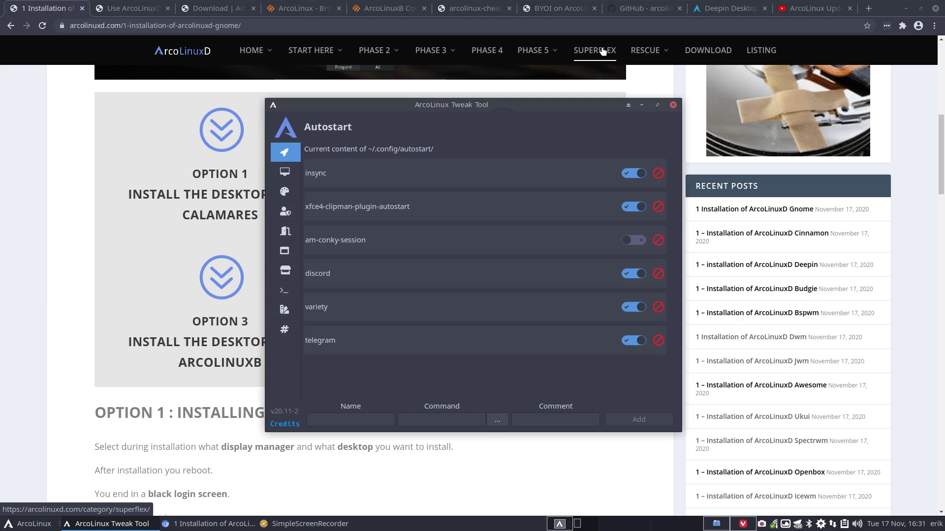
{"action": "left_click", "coordinate": [285, 172]}
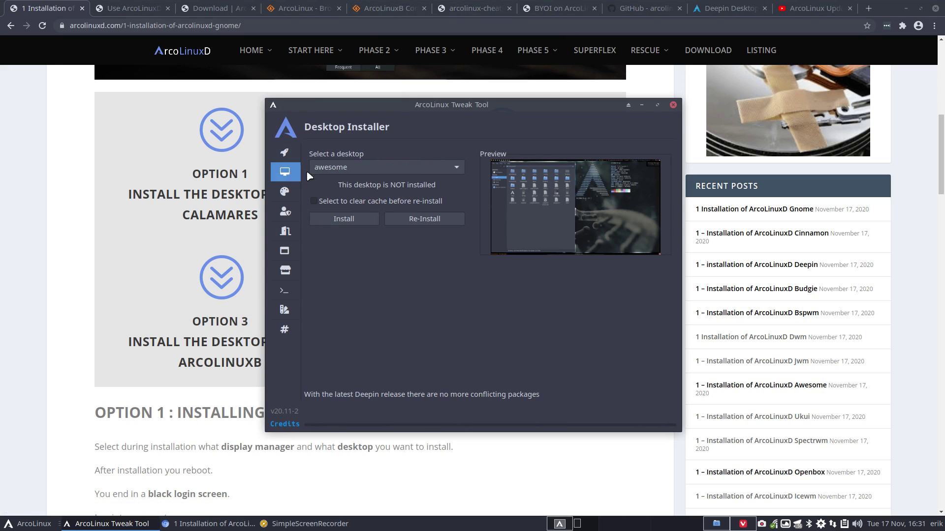
{"action": "left_click", "coordinate": [344, 169]}
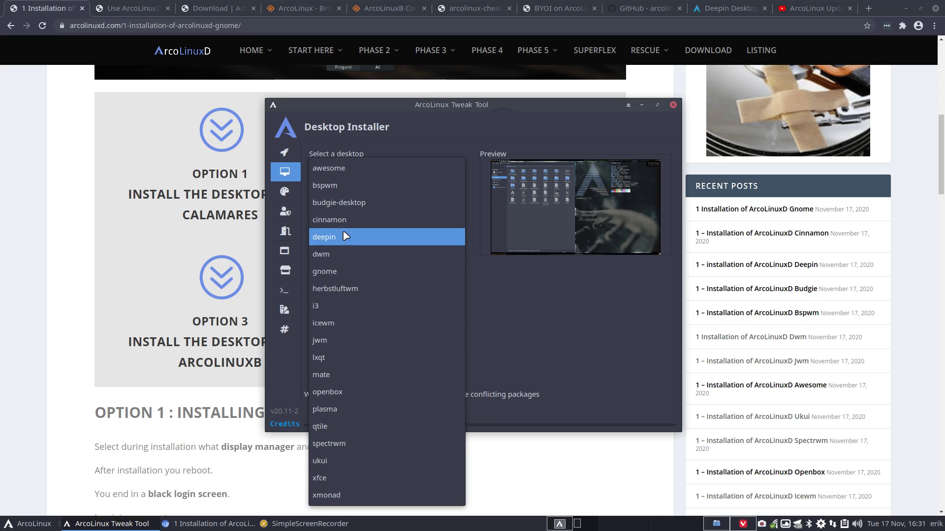
{"action": "left_click", "coordinate": [342, 251]}
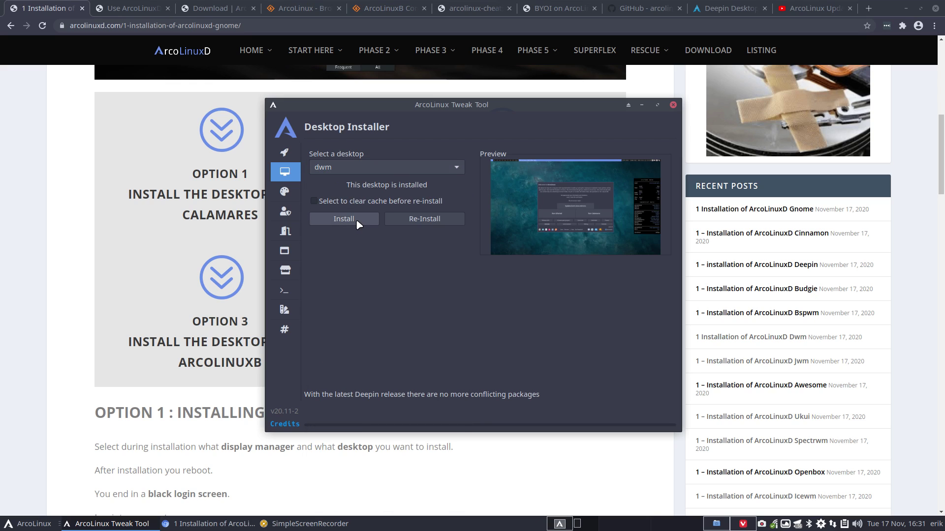
Step: Confirm jwm is not installed, then close the ArcoLinux Tweak Tool
{"action": "left_click", "coordinate": [432, 166]}
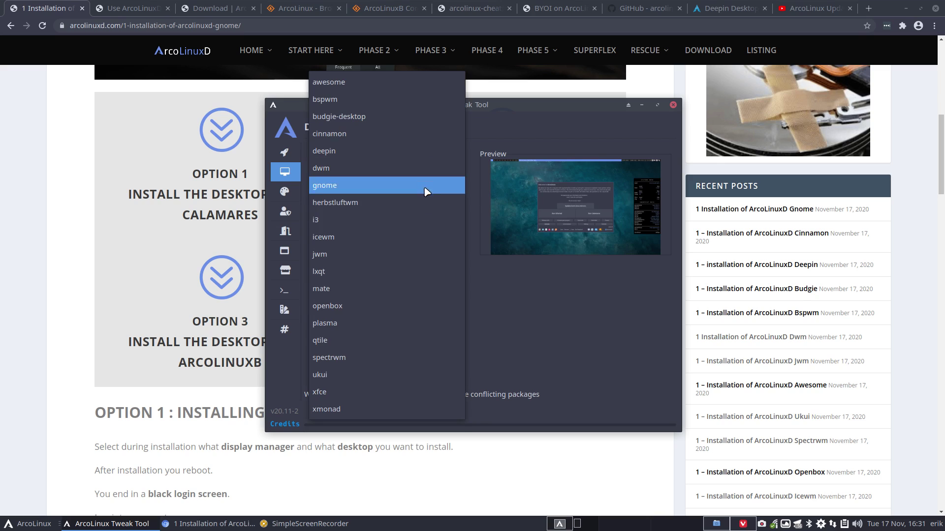
{"action": "left_click", "coordinate": [416, 254]}
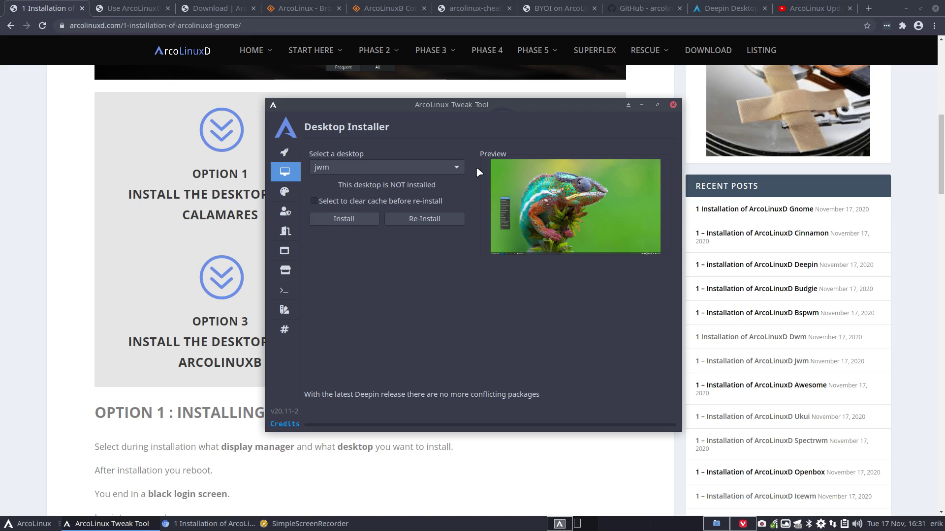
{"action": "left_click", "coordinate": [672, 106]}
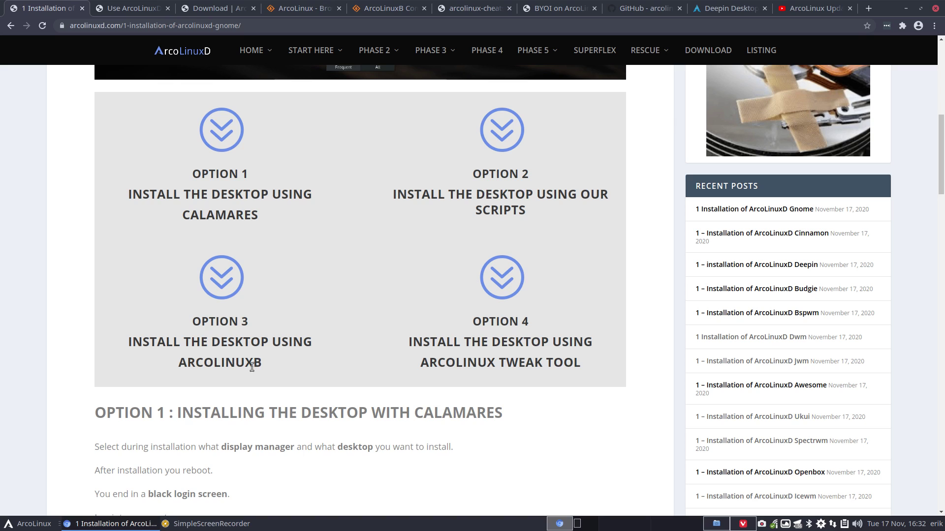
Step: Switch to the BYOI on ArcoLinux tab and go to BYOI > ArcoLinuxB ISO > Tutorials
{"action": "left_click_drag", "start_coordinate": [252, 368], "coordinate": [263, 367]}
{"action": "left_click", "coordinate": [556, 10]}
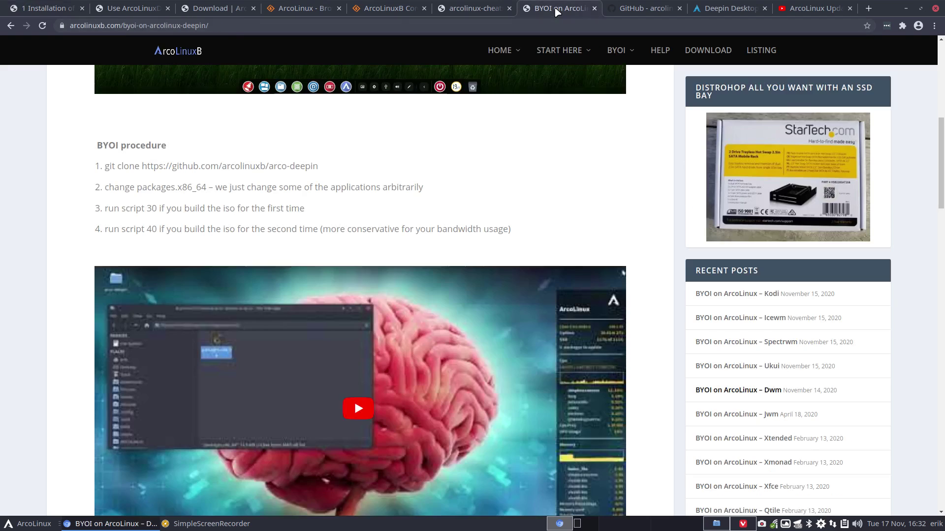
{"action": "scroll", "coordinate": [449, 209], "scroll_direction": "up", "scroll_amount": 8}
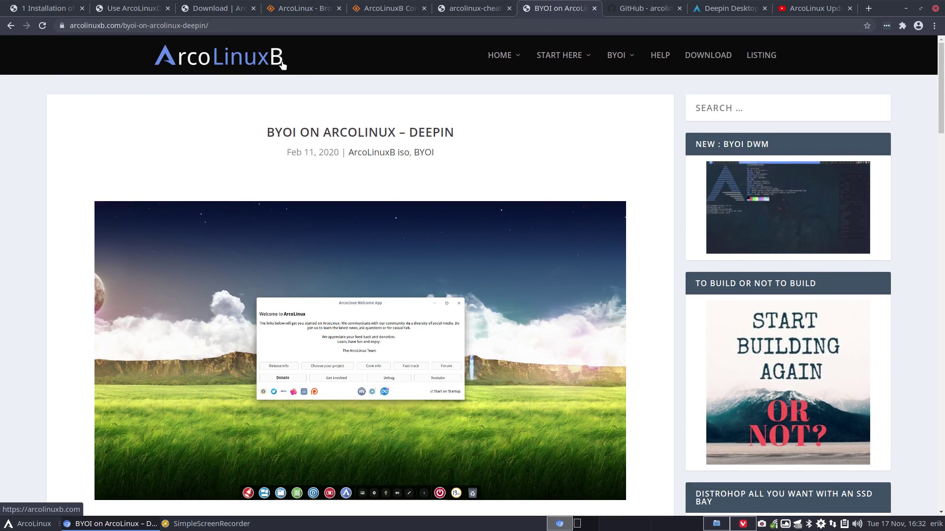
{"action": "mouse_move", "coordinate": [613, 62]}
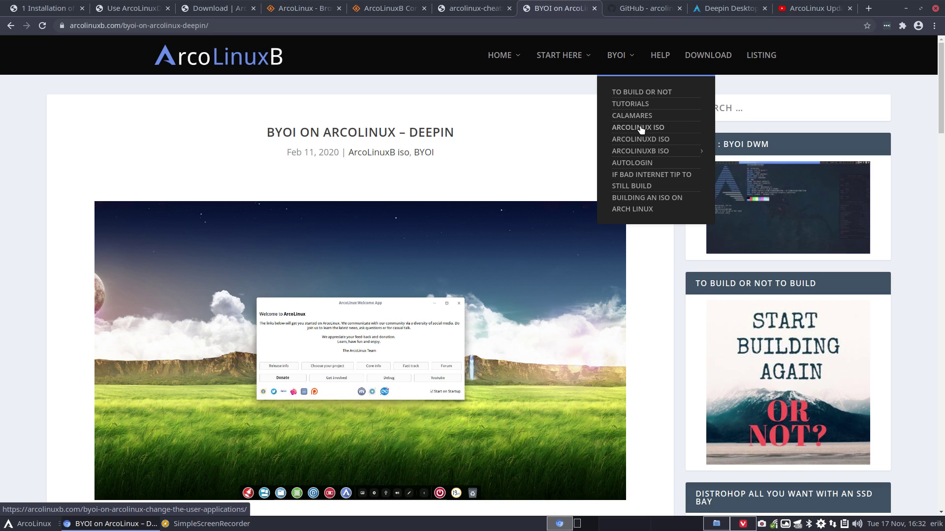
{"action": "mouse_move", "coordinate": [654, 151]}
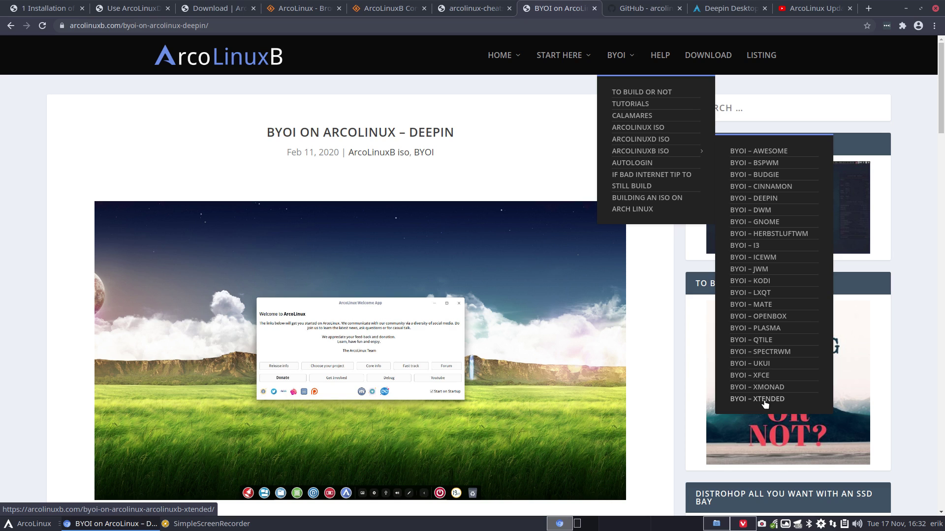
{"action": "left_click", "coordinate": [638, 104]}
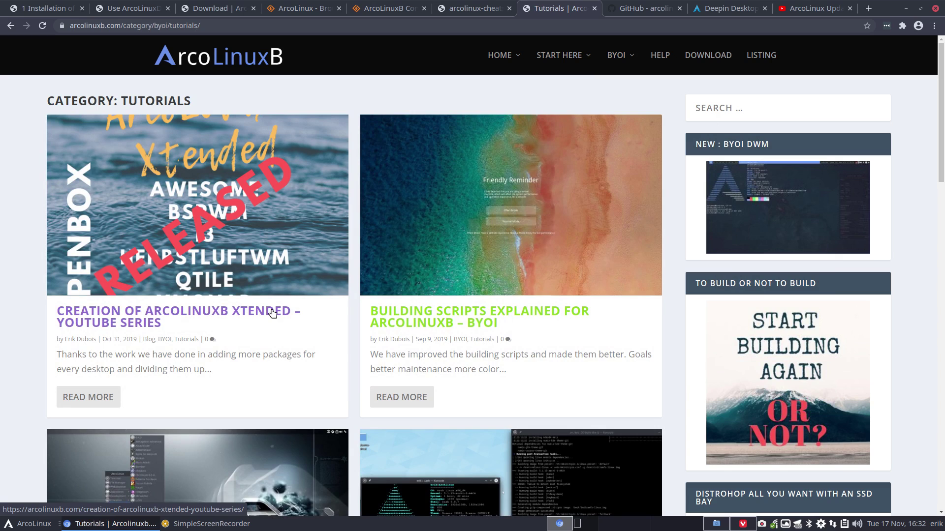
Step: Open 'Creation of ArcoLinuxB Xtended – YouTube Series' and read down to its calamares-xtended section
{"action": "left_click", "coordinate": [249, 314]}
{"action": "scroll", "coordinate": [428, 322], "scroll_direction": "down", "scroll_amount": 5}
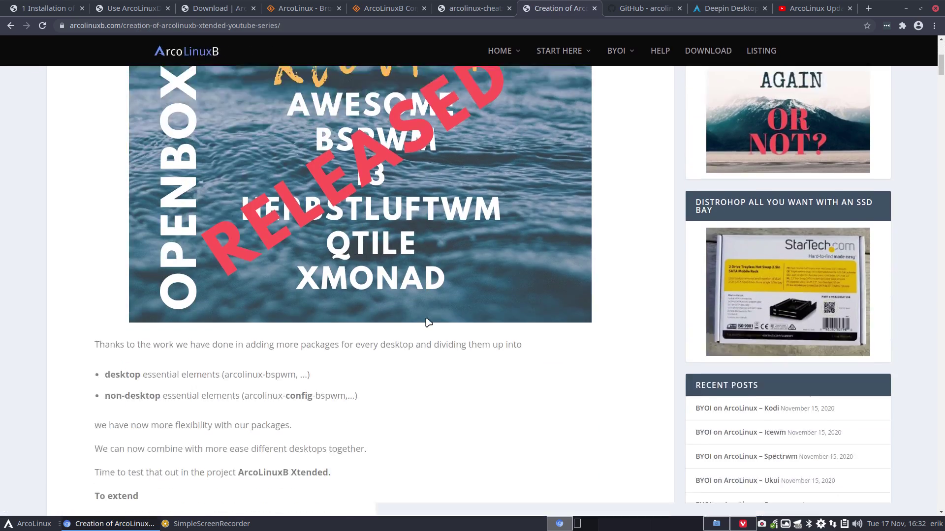
{"action": "scroll", "coordinate": [428, 323], "scroll_direction": "down", "scroll_amount": 20}
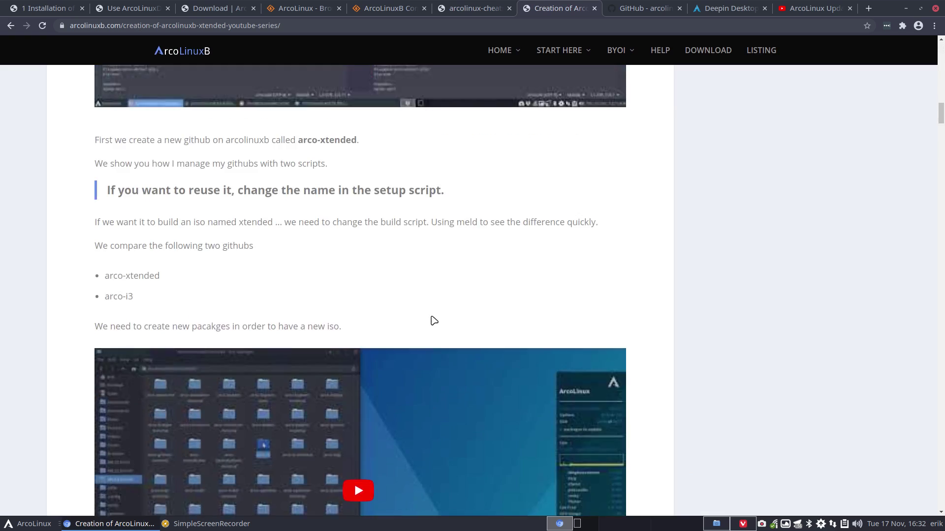
{"action": "scroll", "coordinate": [433, 321], "scroll_direction": "up", "scroll_amount": 2}
{"action": "scroll", "coordinate": [433, 321], "scroll_direction": "down", "scroll_amount": 12}
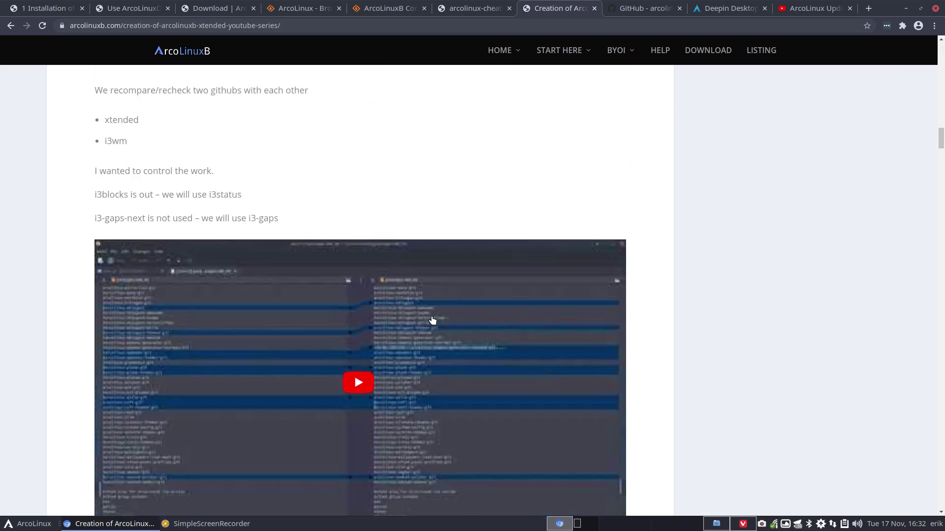
{"action": "scroll", "coordinate": [432, 321], "scroll_direction": "down", "scroll_amount": 20}
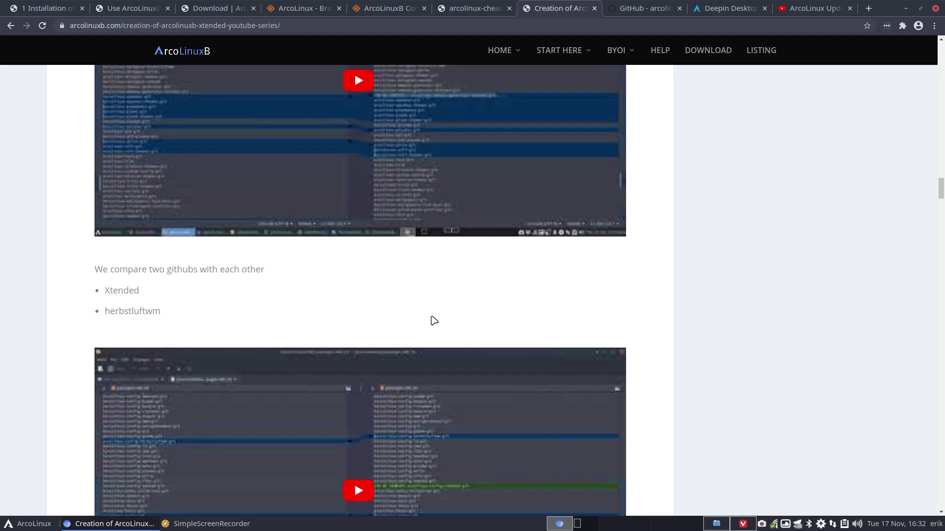
{"action": "scroll", "coordinate": [434, 320], "scroll_direction": "down", "scroll_amount": 3}
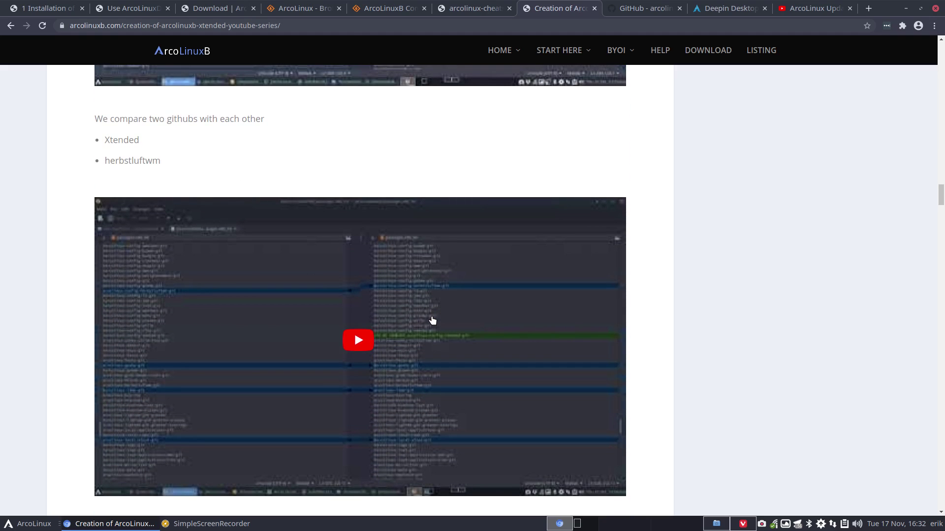
{"action": "scroll", "coordinate": [433, 321], "scroll_direction": "down", "scroll_amount": 1}
{"action": "scroll", "coordinate": [433, 321], "scroll_direction": "up", "scroll_amount": 15}
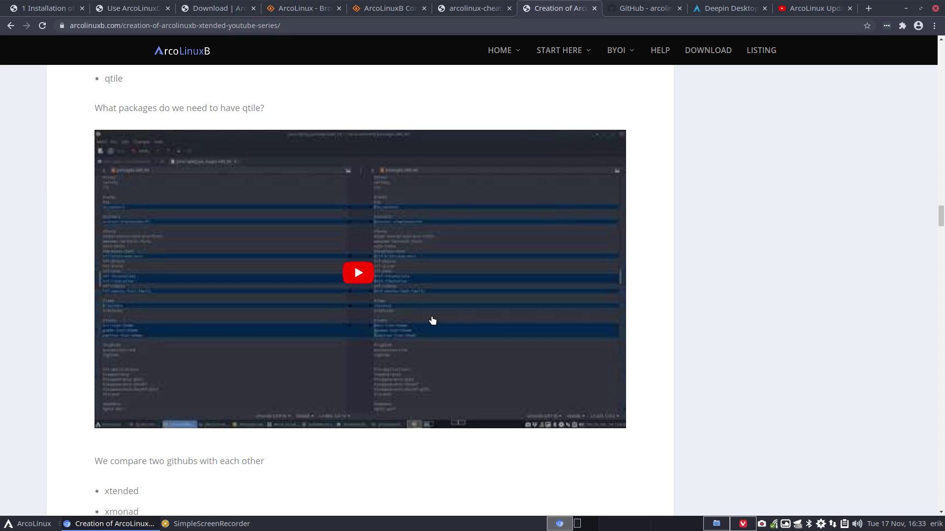
{"action": "scroll", "coordinate": [432, 321], "scroll_direction": "down", "scroll_amount": 4}
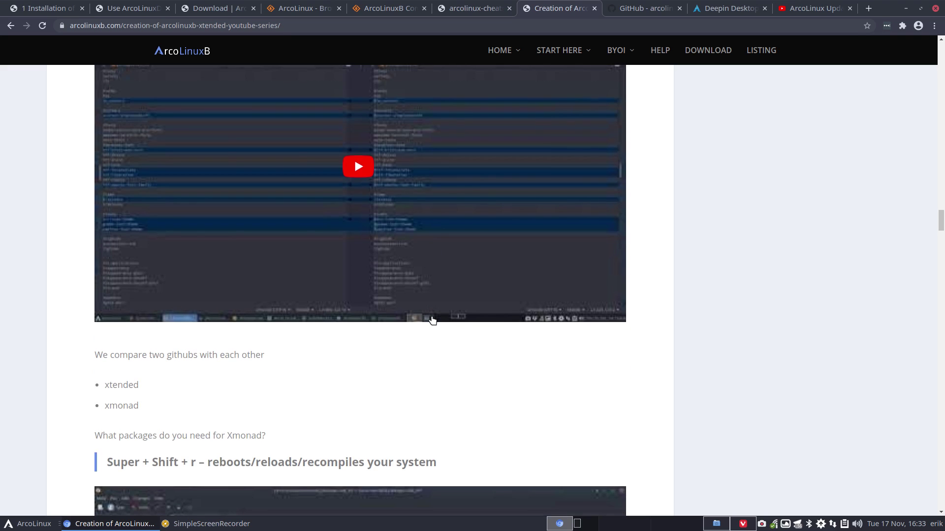
{"action": "scroll", "coordinate": [432, 321], "scroll_direction": "down", "scroll_amount": 15}
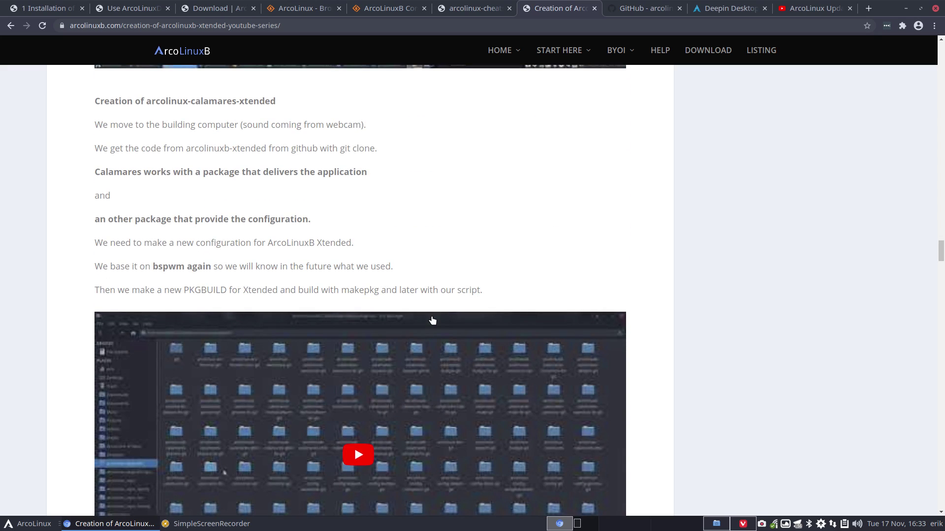
{"action": "mouse_move", "coordinate": [621, 61]}
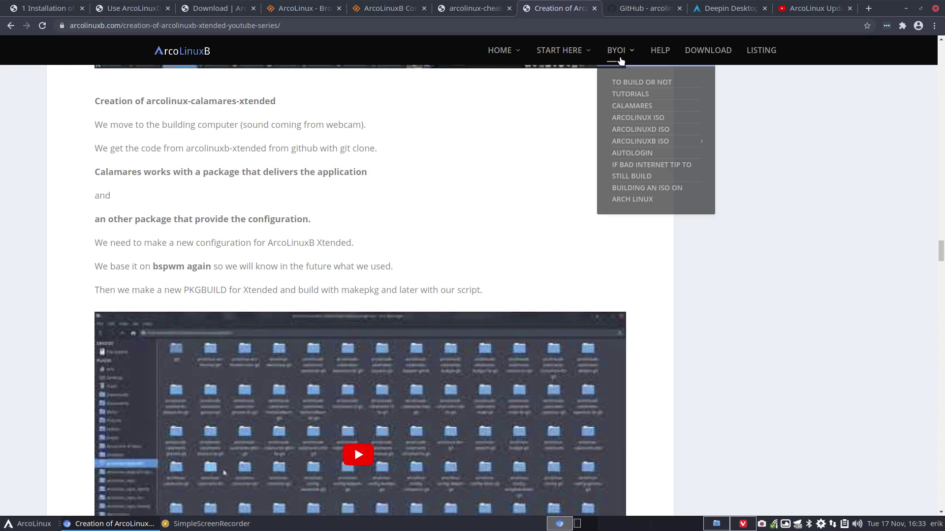
{"action": "mouse_move", "coordinate": [654, 141]}
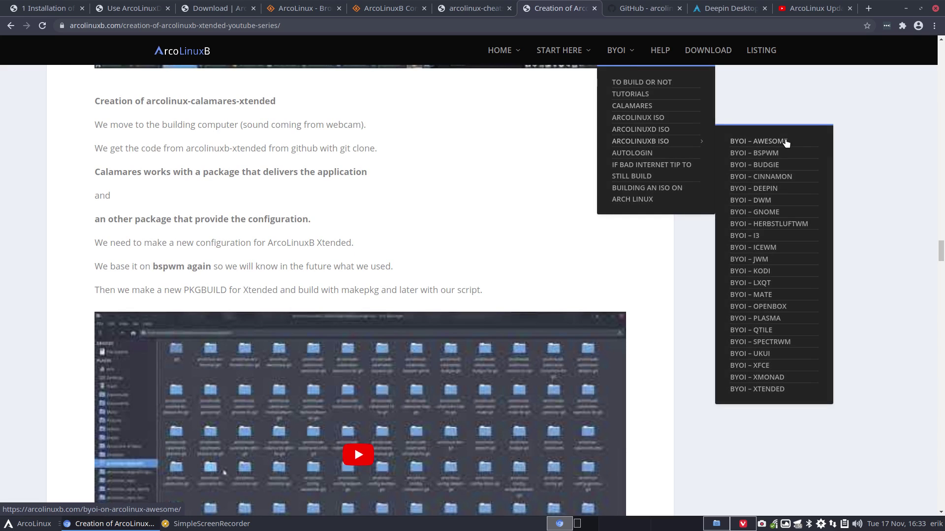
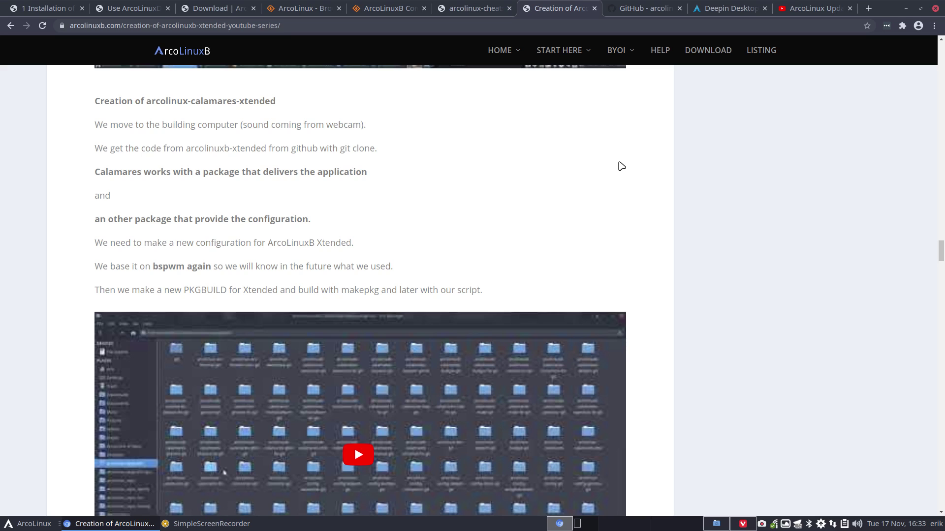
Step: Review the '1 Installation of ArcoLinuxD Gnome' page in Chromium, then minimize the browser
{"action": "left_click", "coordinate": [28, 9]}
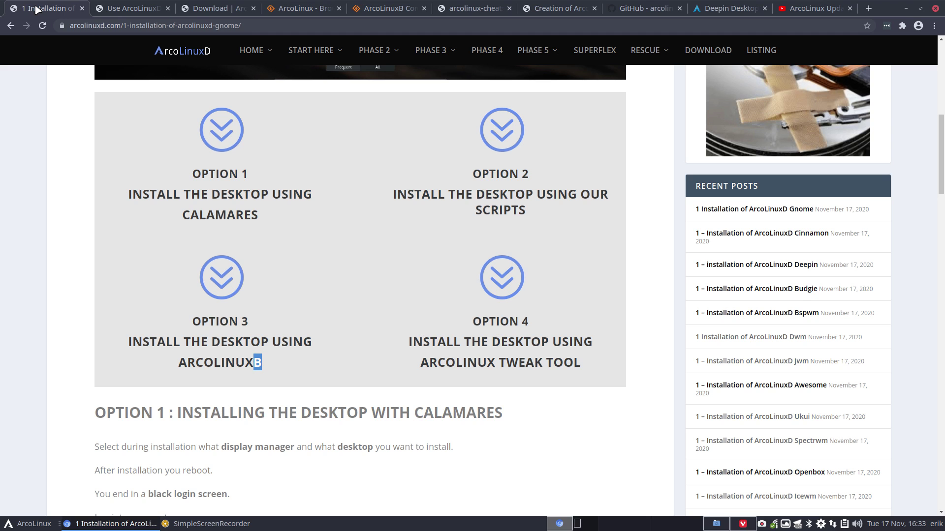
{"action": "left_click_drag", "start_coordinate": [245, 363], "coordinate": [278, 388]}
{"action": "scroll", "coordinate": [344, 234], "scroll_direction": "up", "scroll_amount": 4}
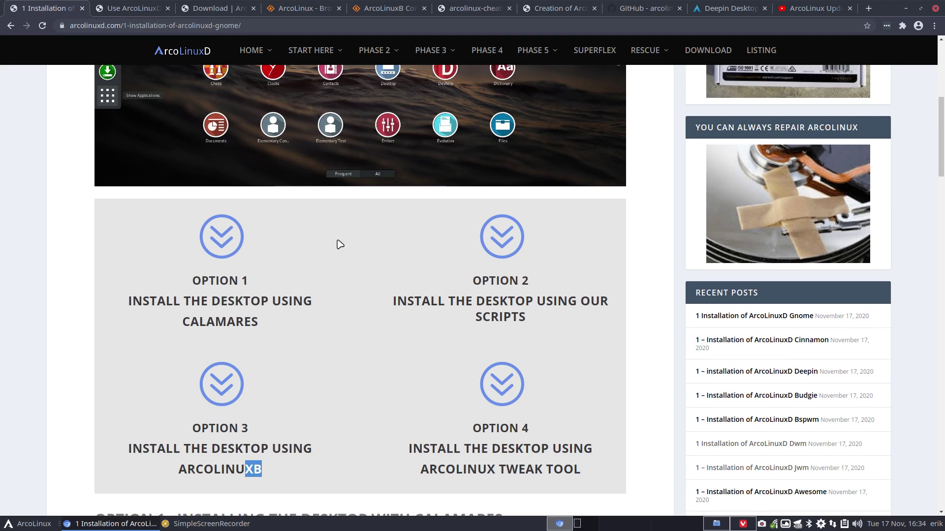
{"action": "scroll", "coordinate": [339, 244], "scroll_direction": "up", "scroll_amount": 4}
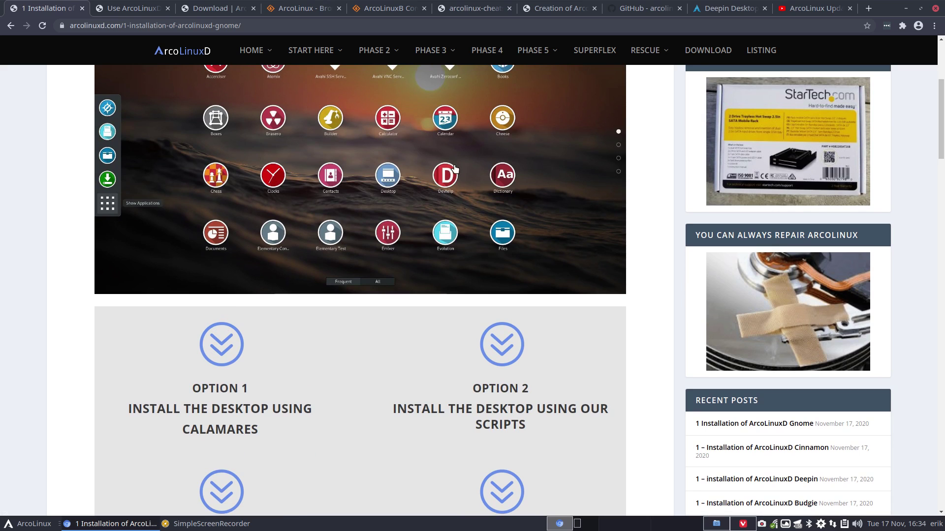
{"action": "left_click", "coordinate": [906, 8]}
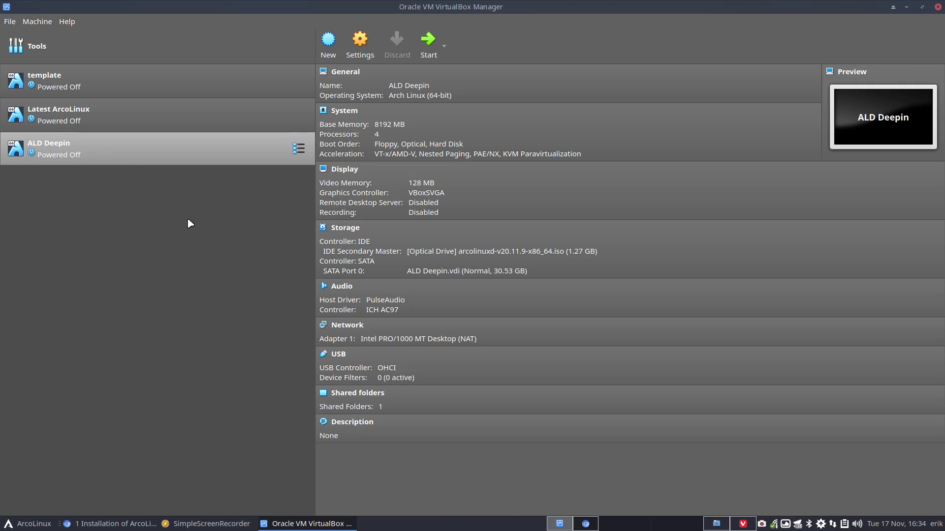
Step: Remove the ALD Deepin machine and delete all its files
{"action": "right_click", "coordinate": [133, 153]}
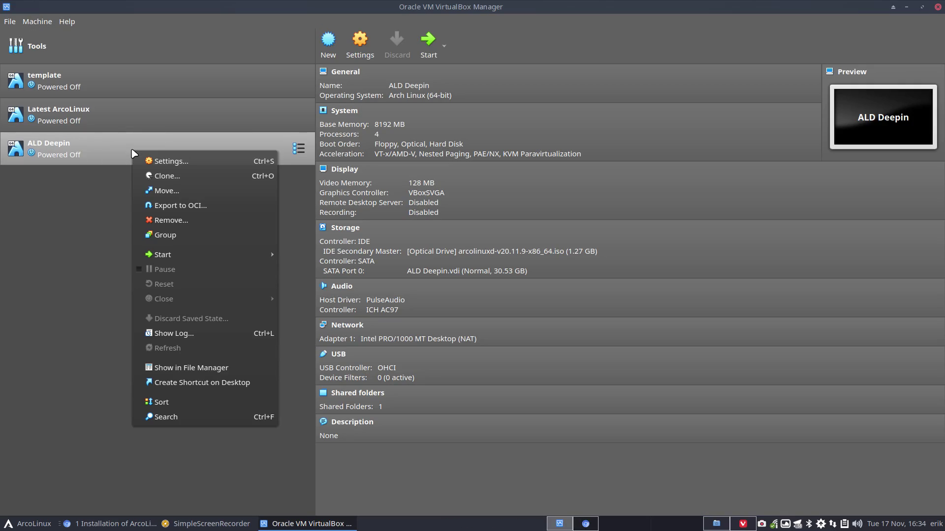
{"action": "left_click", "coordinate": [186, 221]}
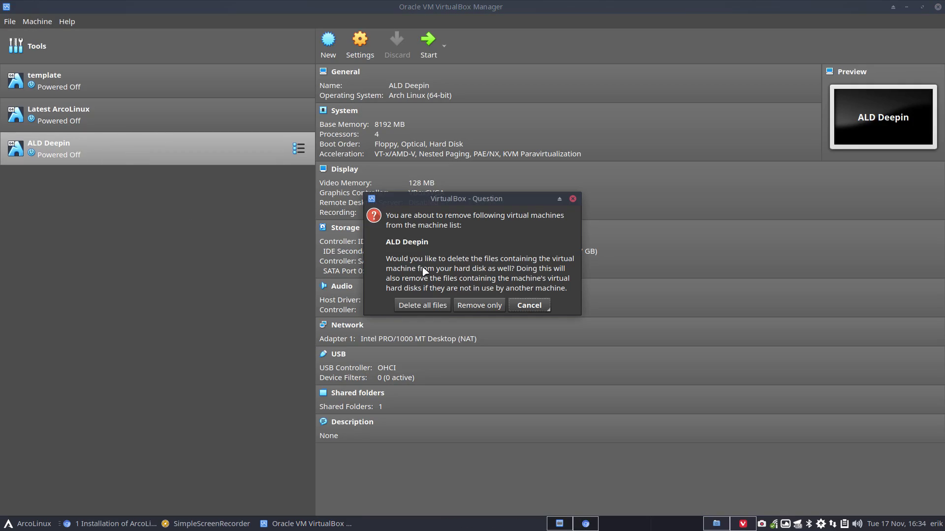
{"action": "left_click", "coordinate": [422, 309]}
Step: Clone the template machine under the name 'ALD Gnome'
{"action": "right_click", "coordinate": [54, 93]}
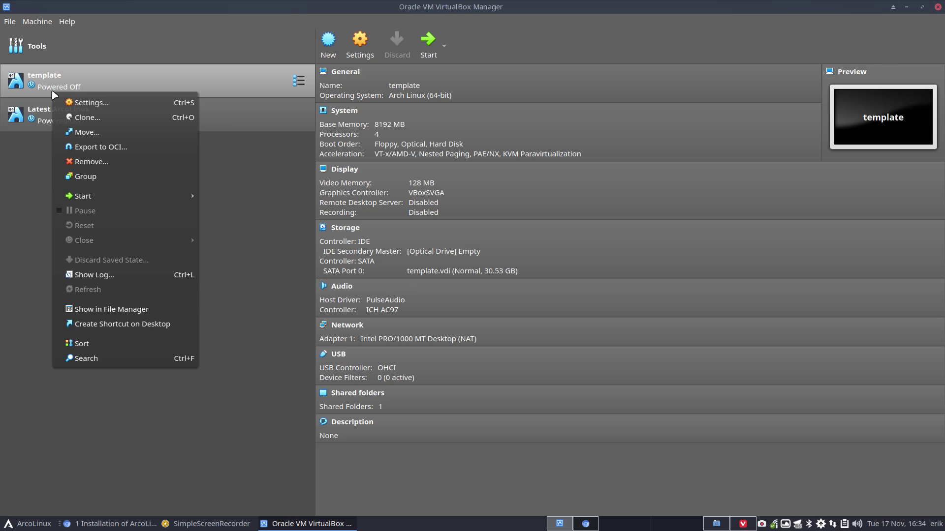
{"action": "left_click", "coordinate": [73, 117]}
{"action": "type", "text": "A"}
{"action": "type", "text": "RCO"}
{"action": "key", "text": "BackSpace"}
{"action": "key", "text": "BackSpace"}
{"action": "key", "text": "BackSpace"}
{"action": "type", "text": "MD"}
{"action": "key", "text": "BackSpace"}
{"action": "key", "text": "BackSpace"}
{"action": "type", "text": "LD Gnome"}
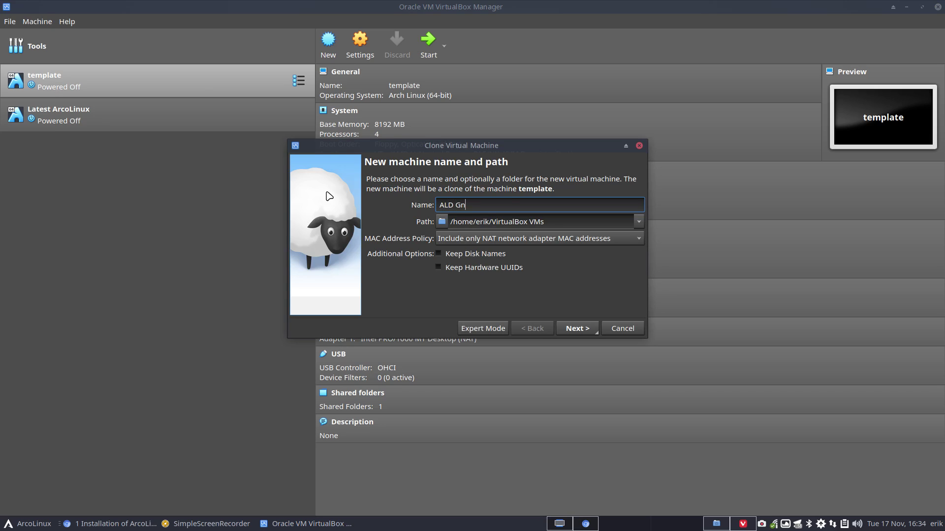
{"action": "key", "text": "Return"}
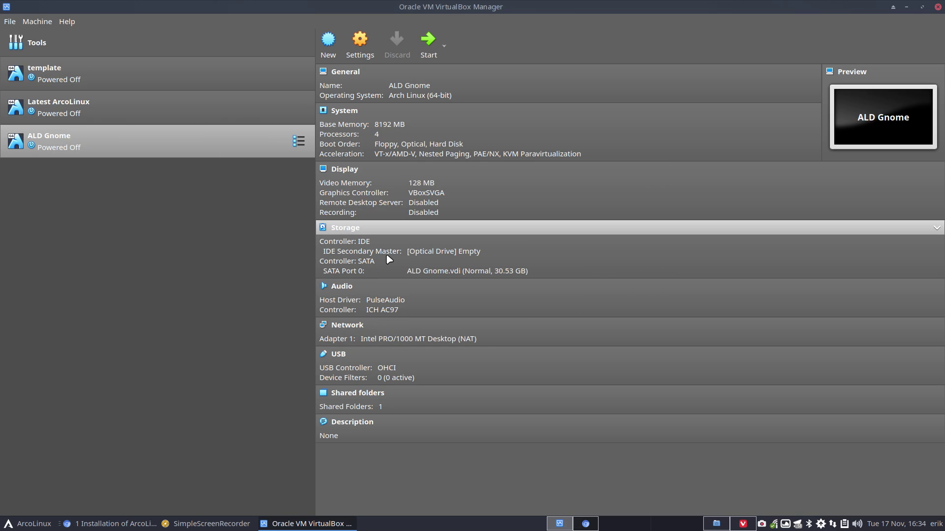
Step: Mount arcolinuxd-v20.11.9-x86_64.iso in ALD Gnome's optical drive and start the machine
{"action": "left_click", "coordinate": [413, 253]}
{"action": "left_click", "coordinate": [462, 299]}
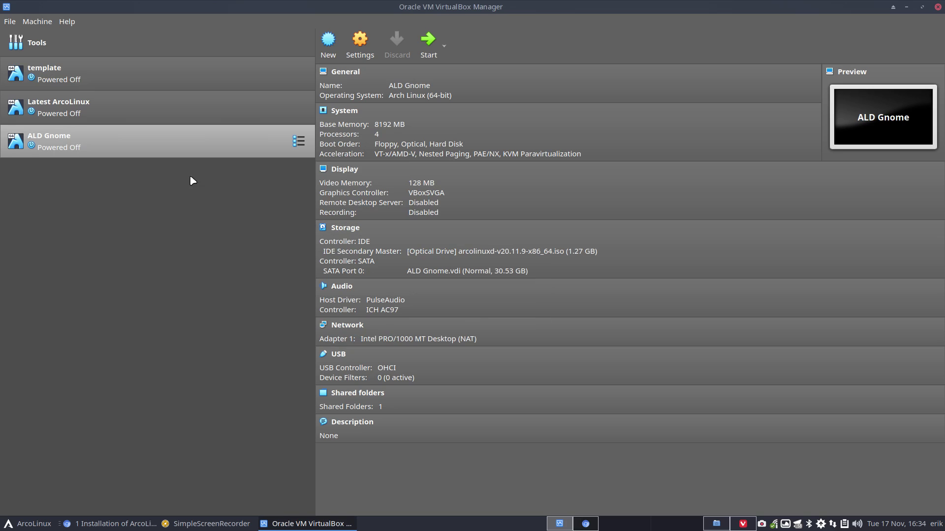
{"action": "double_click", "coordinate": [137, 156]}
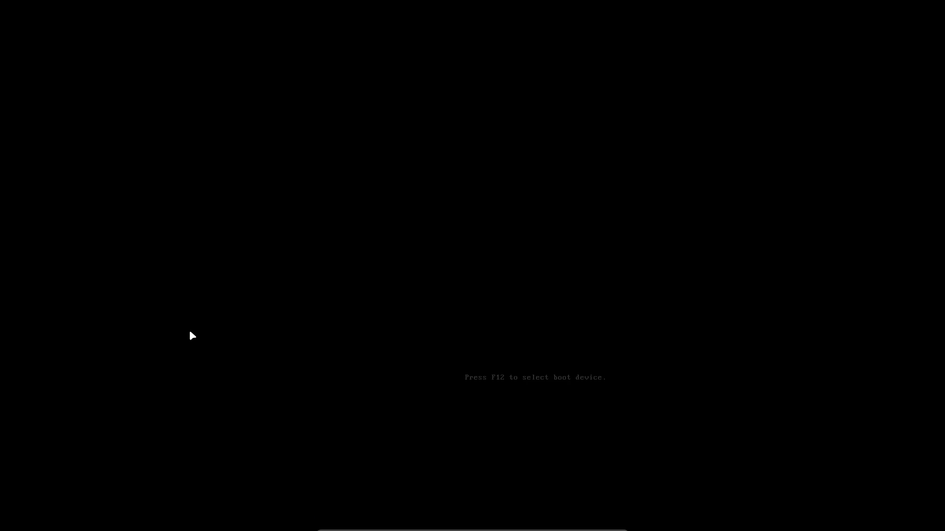
Step: Boot the live ArcoLinuxD system from the boot menu without waiting for the countdown
{"action": "key", "text": "Return"}
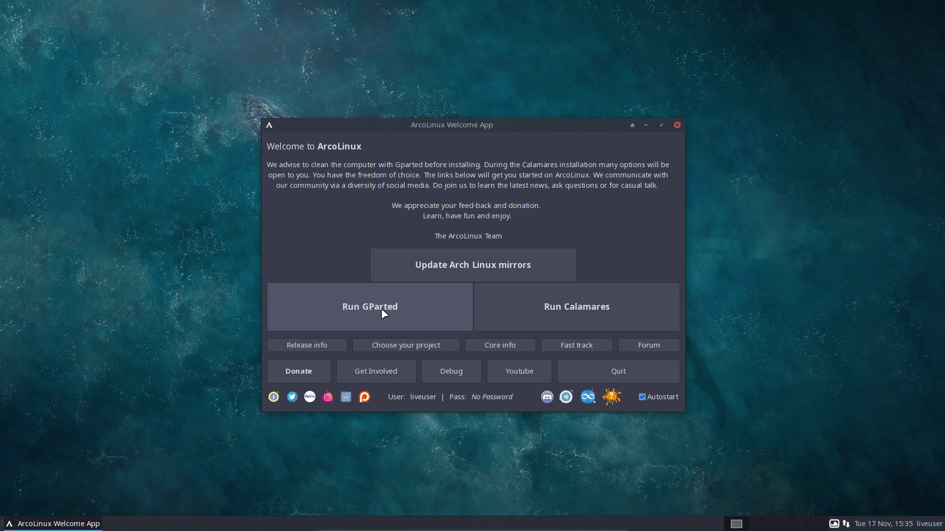
Step: Launch Calamares, keep American English, view the About info, and continue to the Kernel page
{"action": "left_click", "coordinate": [588, 309]}
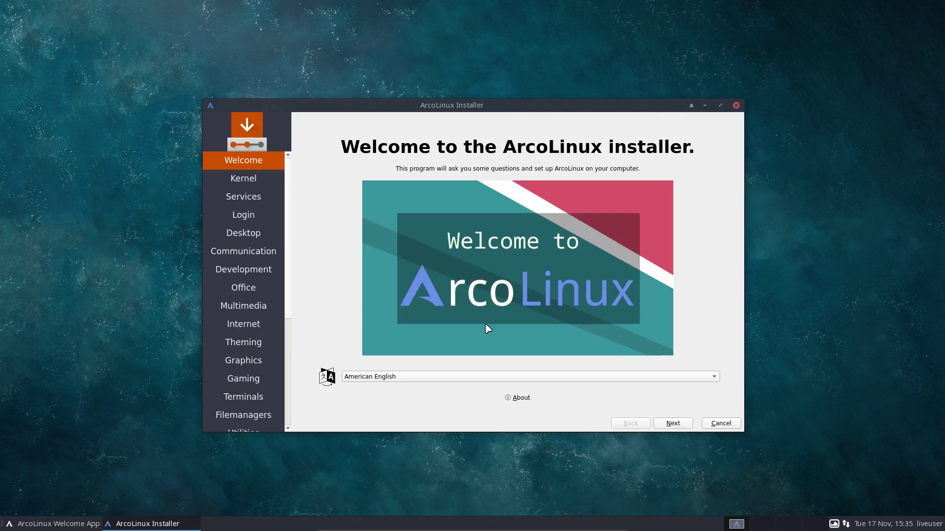
{"action": "left_click", "coordinate": [405, 380]}
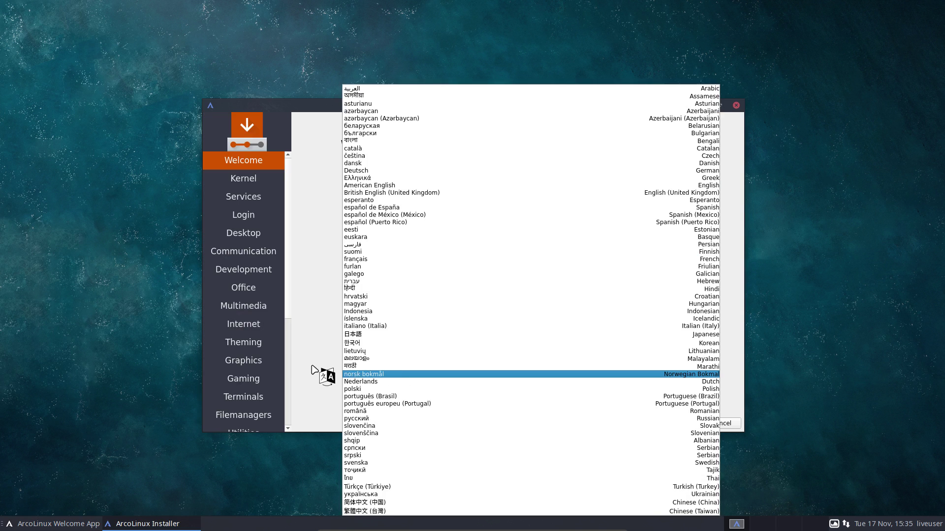
{"action": "left_click", "coordinate": [313, 366]}
{"action": "left_click", "coordinate": [526, 399]}
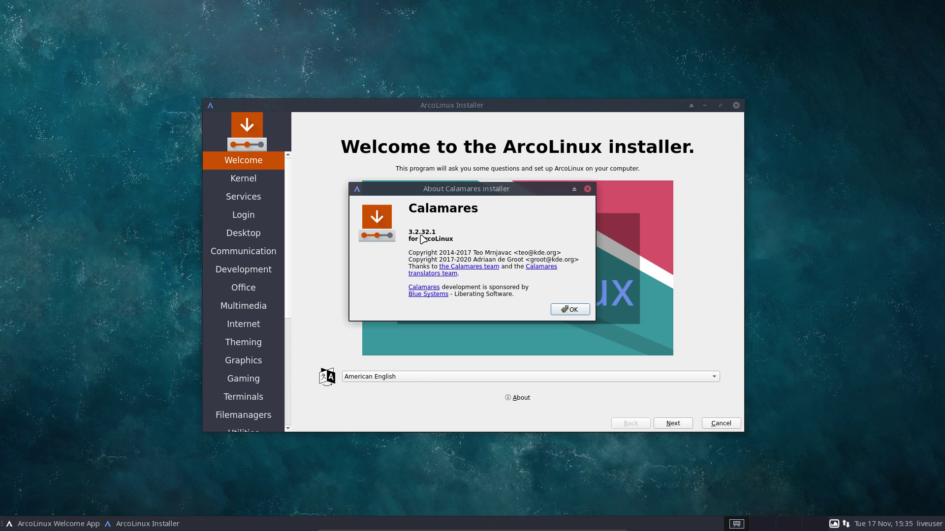
{"action": "left_click", "coordinate": [572, 310]}
{"action": "left_click", "coordinate": [680, 429]}
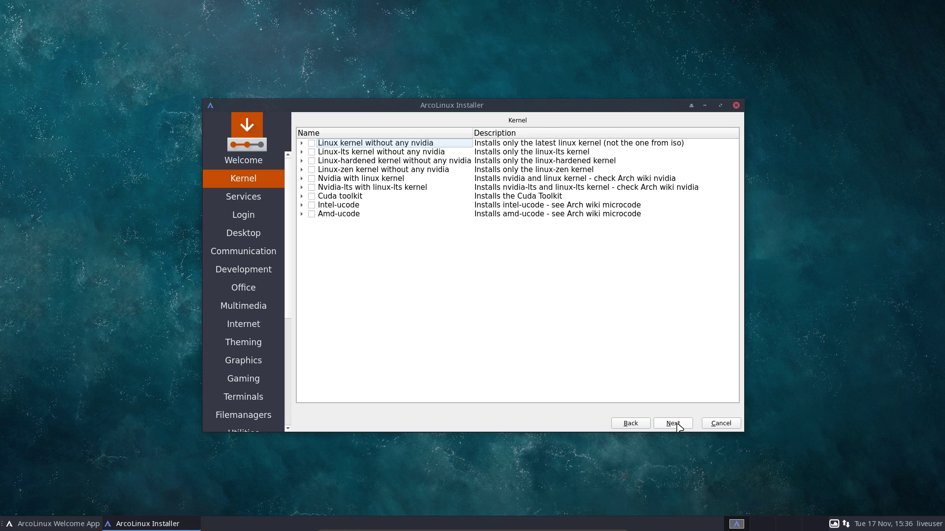
Step: Pass Kernel and Services, check Login Manager: Lightdm, inspect its sub-packages, then continue to Desktop
{"action": "left_click", "coordinate": [678, 426]}
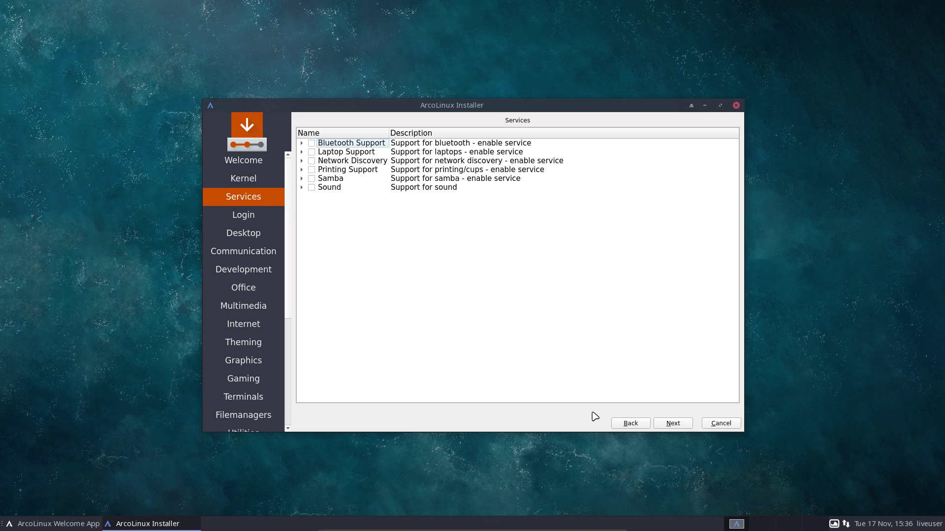
{"action": "left_click", "coordinate": [671, 424]}
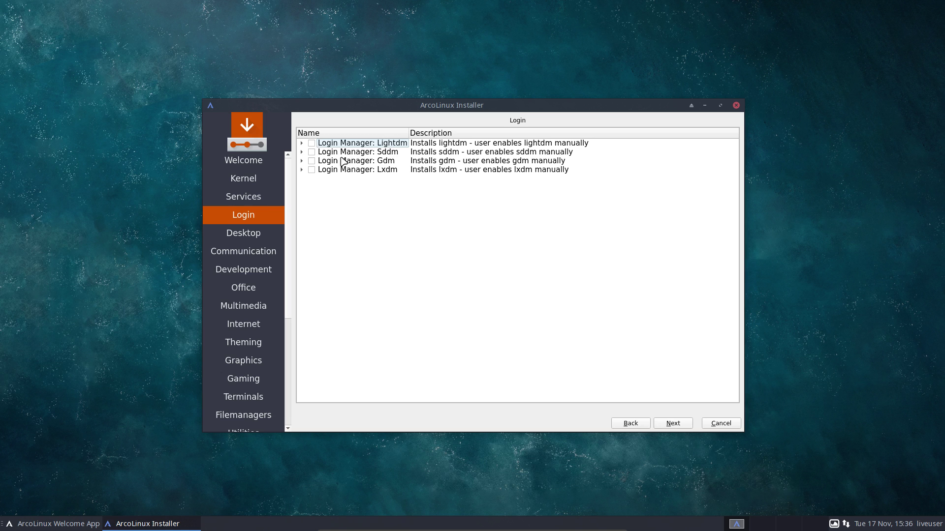
{"action": "left_click", "coordinate": [311, 143]}
{"action": "left_click", "coordinate": [301, 143]}
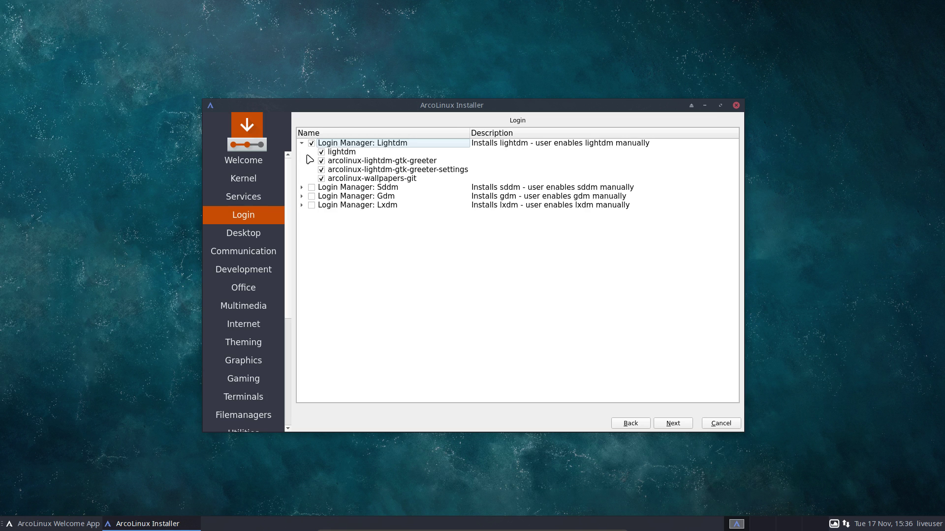
{"action": "left_click", "coordinate": [359, 161]}
{"action": "left_click", "coordinate": [369, 172]}
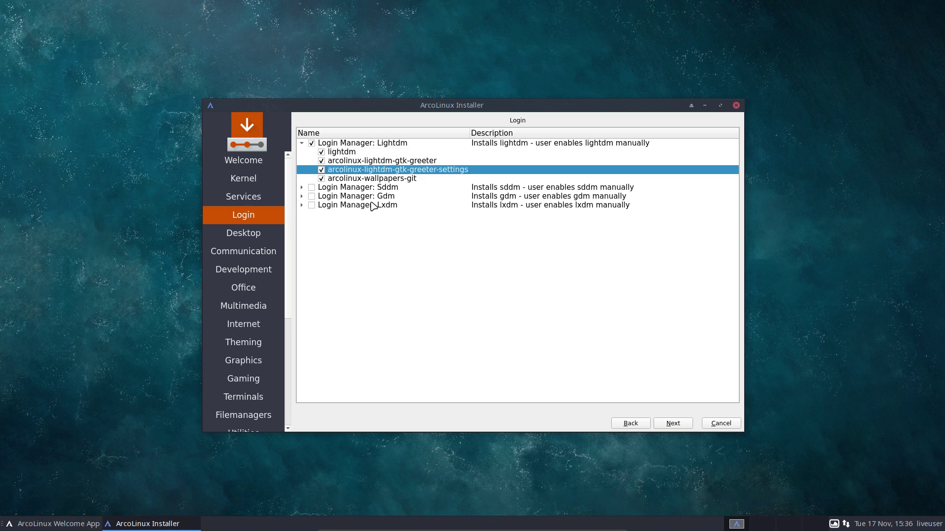
{"action": "left_click", "coordinate": [383, 179]}
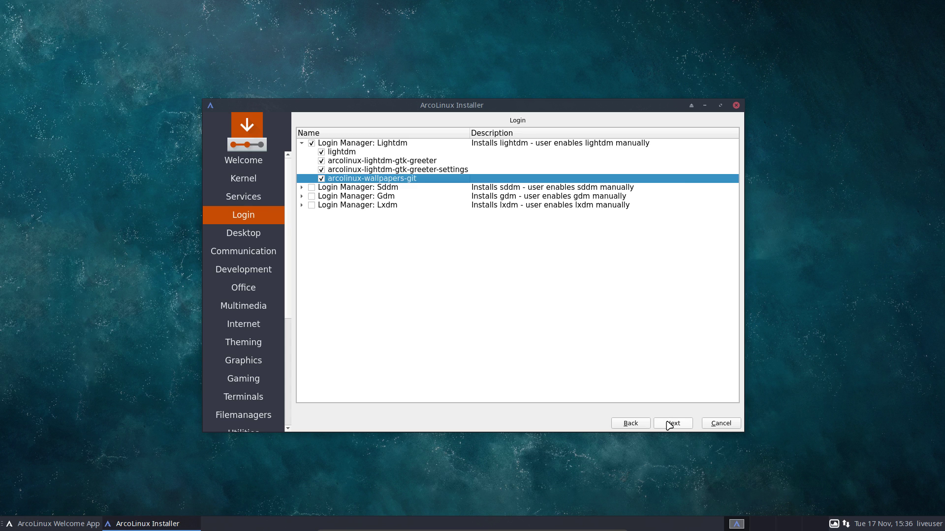
{"action": "left_click", "coordinate": [670, 424]}
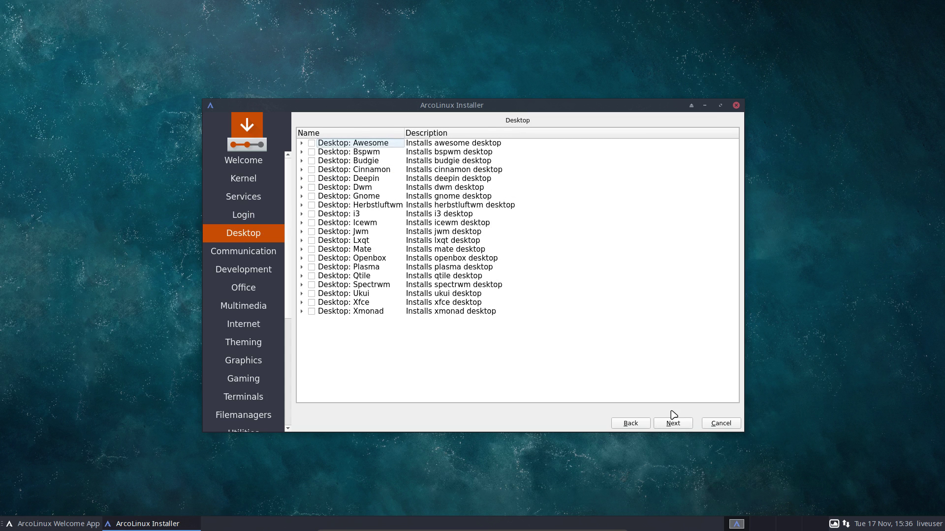
Step: Check Desktop: Gnome and expand it, pointing out the gnome and gnome-extra package groups
{"action": "left_click", "coordinate": [312, 196]}
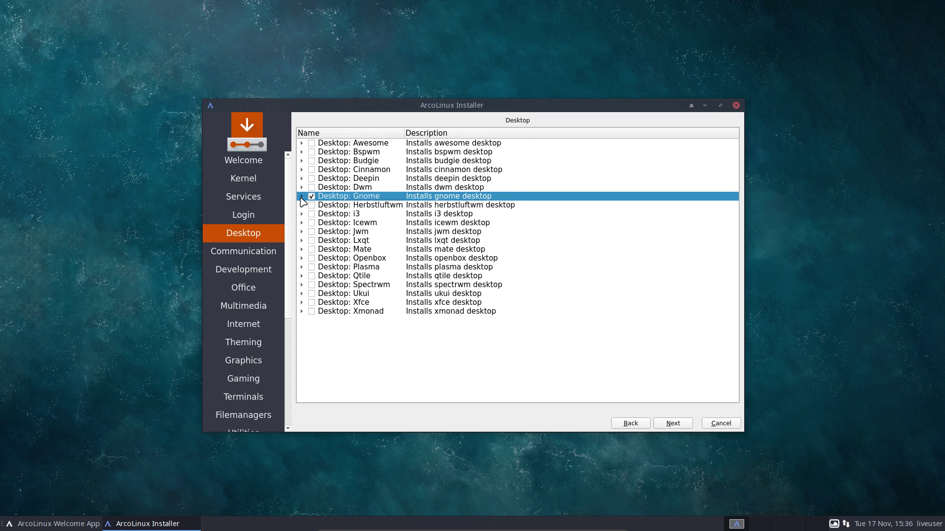
{"action": "left_click", "coordinate": [301, 196]}
{"action": "left_click", "coordinate": [337, 207]}
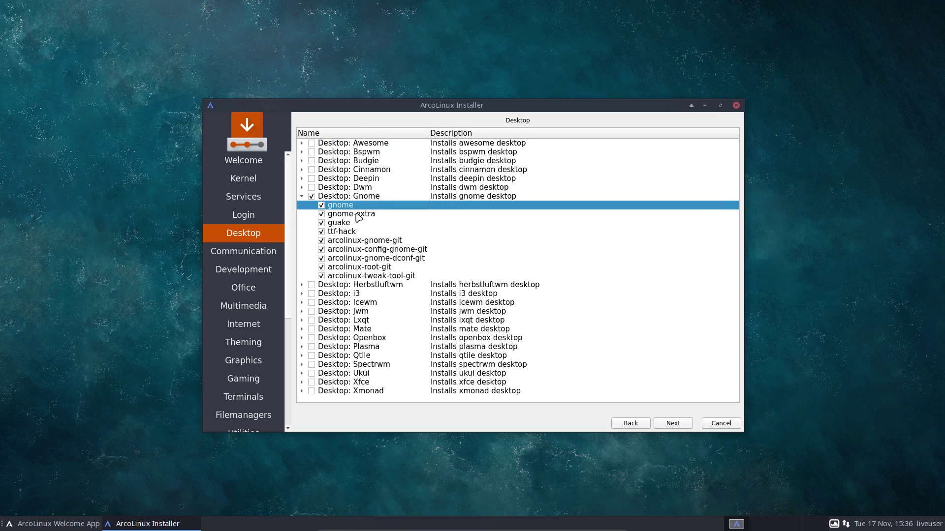
{"action": "left_click", "coordinate": [356, 214]}
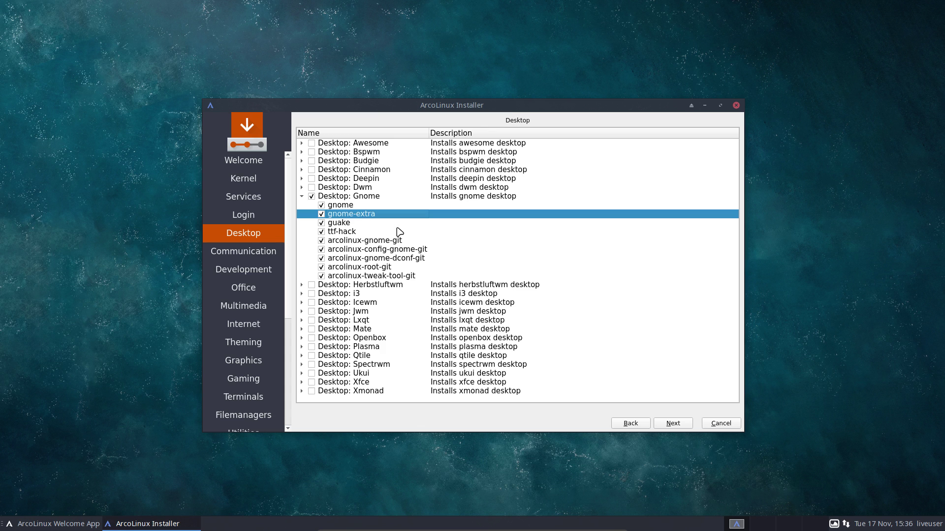
{"action": "left_click", "coordinate": [348, 207]}
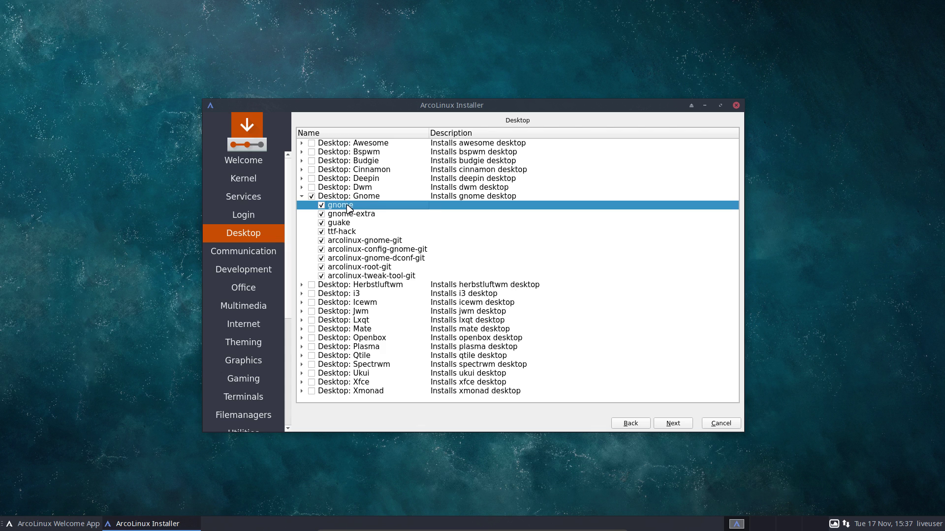
{"action": "left_click", "coordinate": [360, 215]}
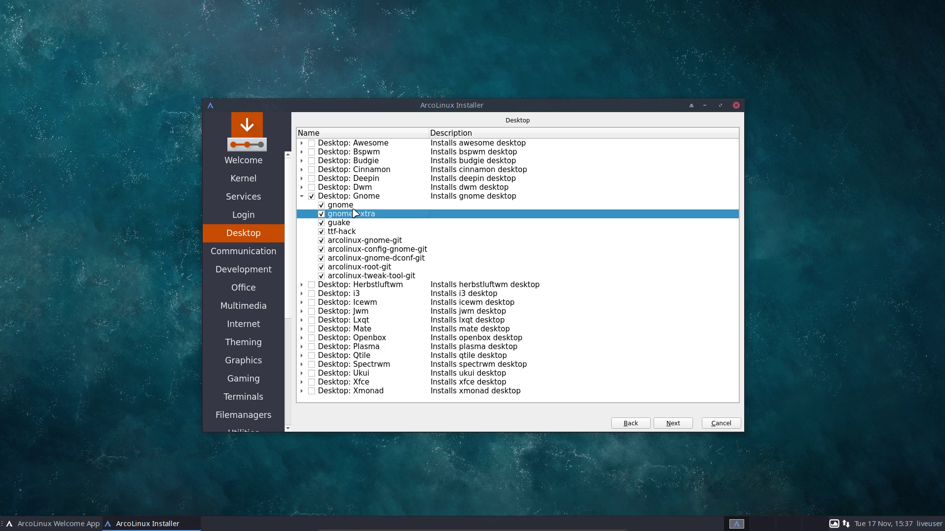
{"action": "left_click", "coordinate": [353, 206]}
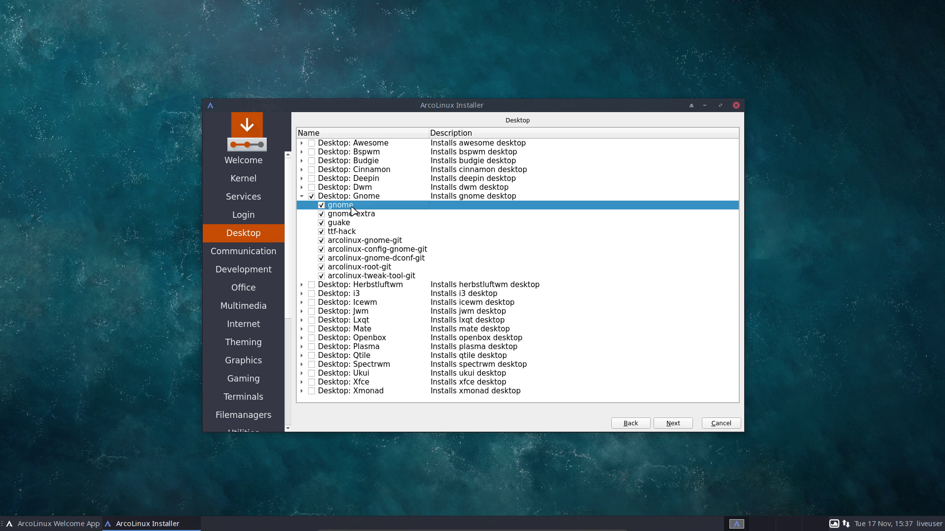
{"action": "left_click", "coordinate": [354, 215]}
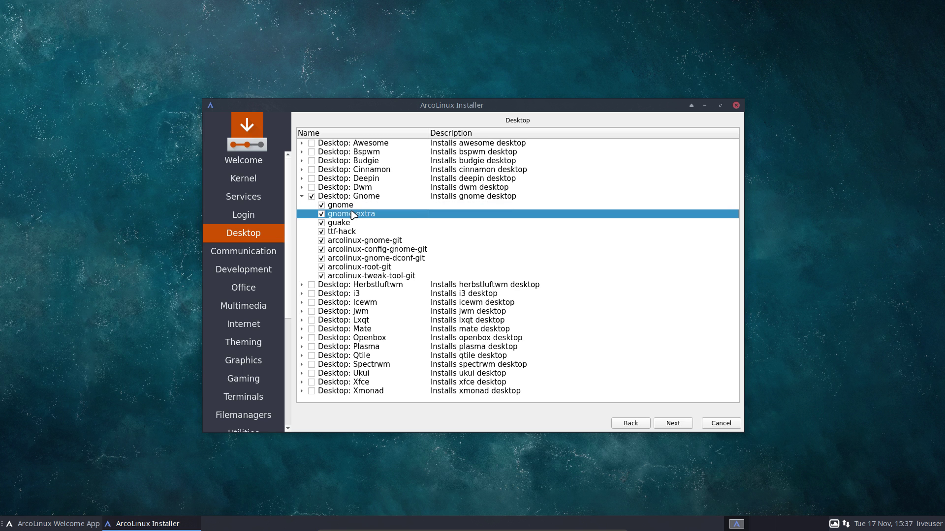
{"action": "left_click", "coordinate": [350, 206]}
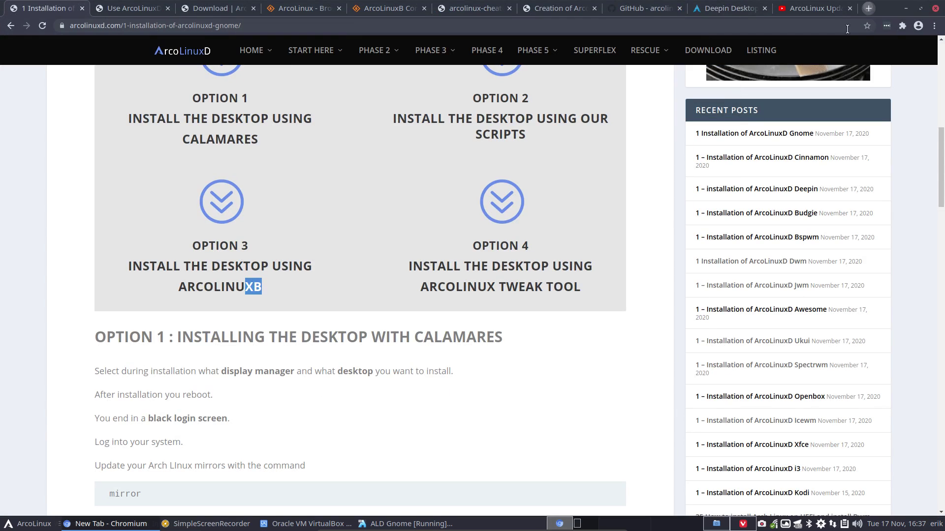
Step: Search Google for 'arch linux gnome group' and open the Arch Linux group details page
{"action": "key", "text": "ctrl+t"}
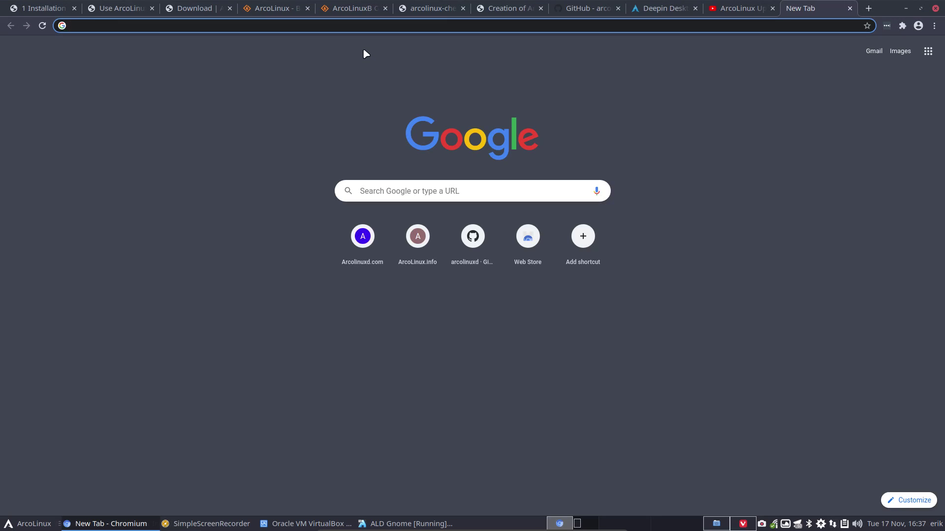
{"action": "type", "text": "arch linux "}
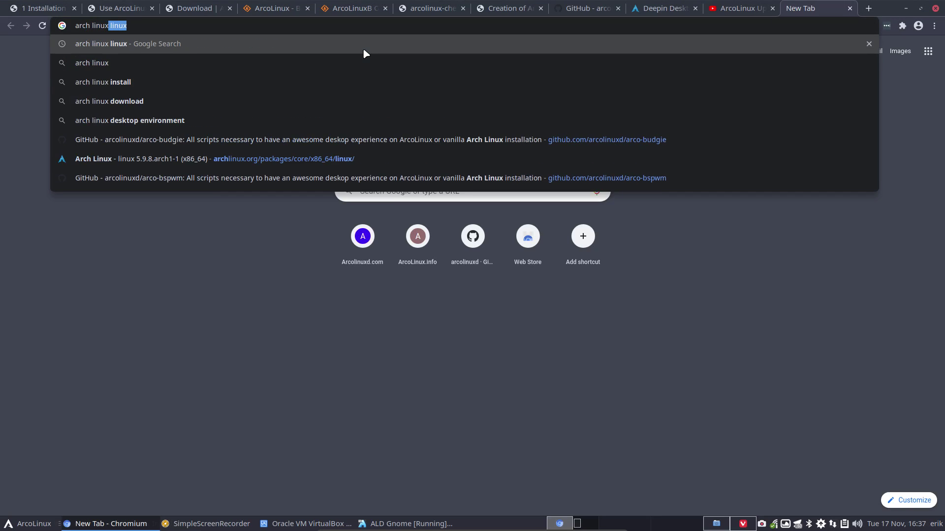
{"action": "type", "text": "gnome"}
{"action": "key", "text": "Return"}
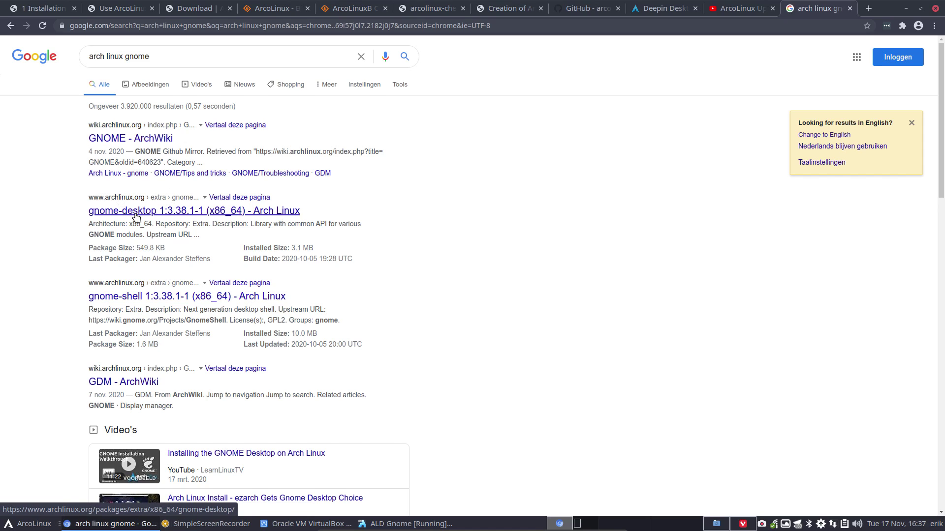
{"action": "left_click", "coordinate": [191, 58]}
{"action": "type", "text": "group"}
{"action": "key", "text": "Return"}
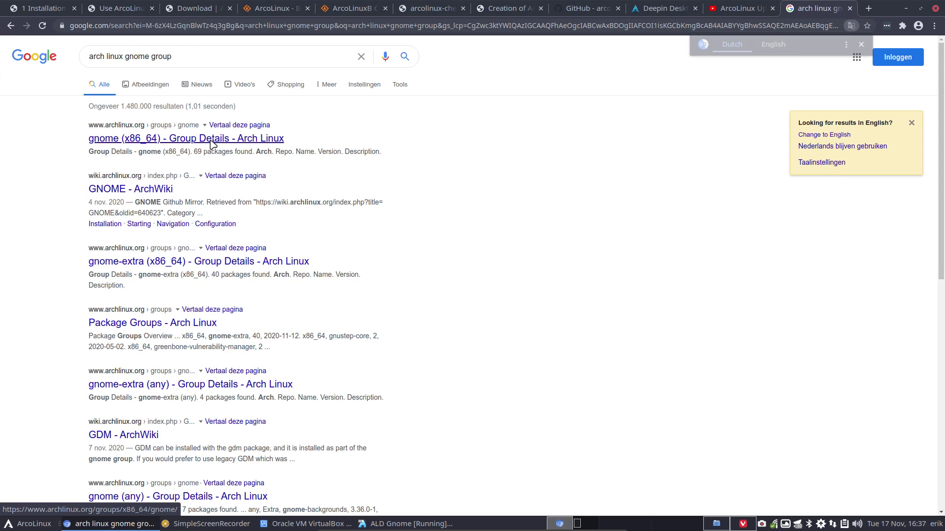
{"action": "left_click", "coordinate": [211, 142]}
Step: Scroll through the 69-package list, then restore the browser window and move it to workspace 2
{"action": "scroll", "coordinate": [145, 144], "scroll_direction": "down", "scroll_amount": 7}
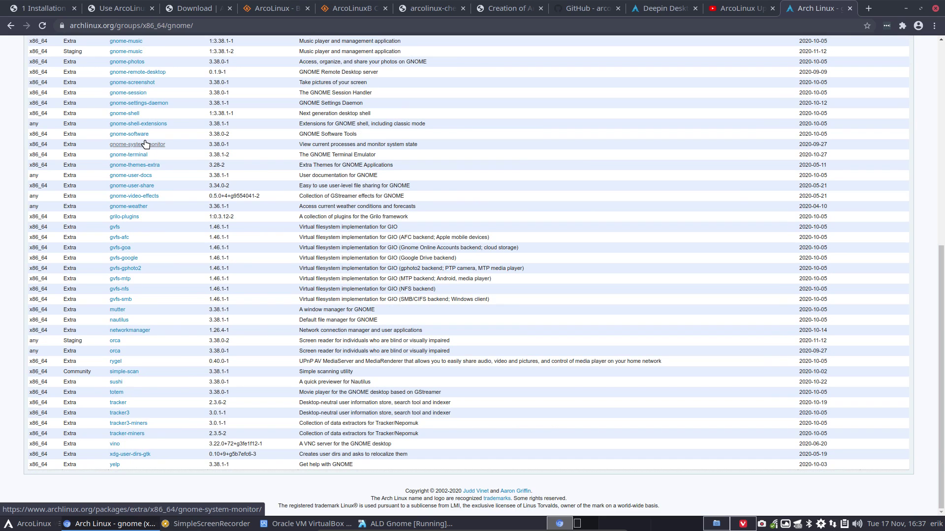
{"action": "scroll", "coordinate": [145, 144], "scroll_direction": "up", "scroll_amount": 7}
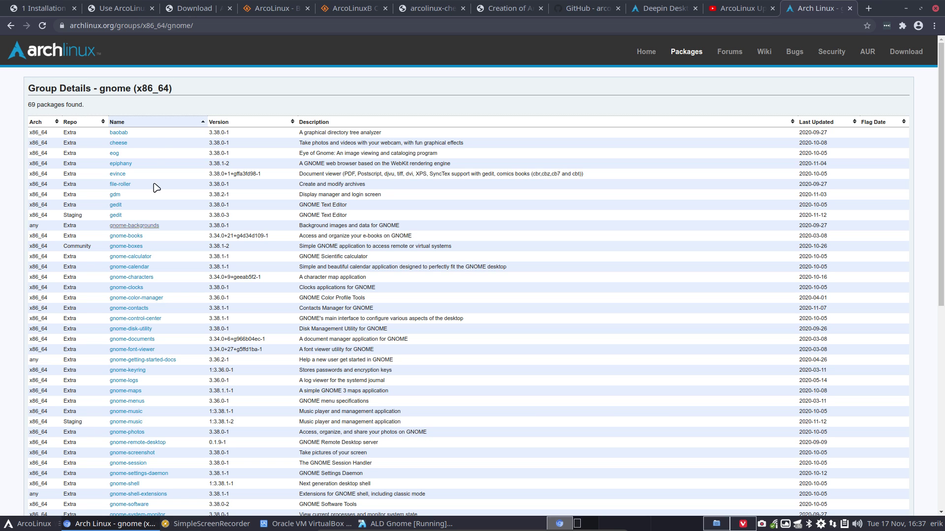
{"action": "scroll", "coordinate": [119, 358], "scroll_direction": "down", "scroll_amount": 10}
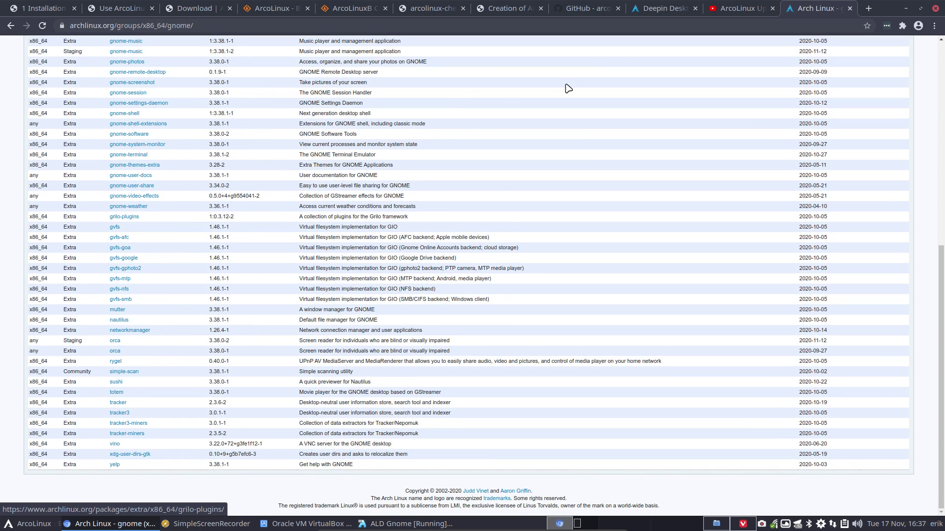
{"action": "double_click", "coordinate": [885, 10]}
{"action": "left_click_drag", "start_coordinate": [568, 524], "coordinate": [592, 522]}
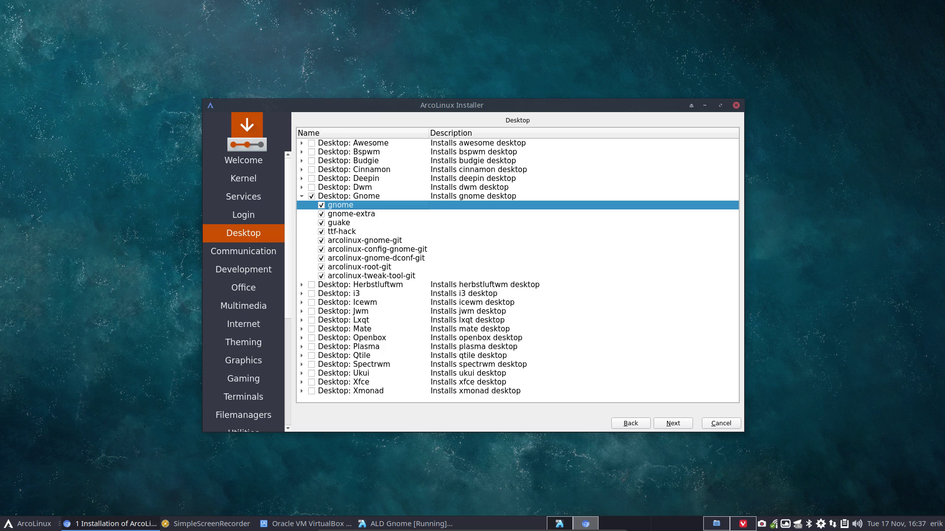
Step: Return to the Arch gnome group page, scroll to the package table top, and select 'epiphany'
{"action": "key", "text": "alt+Tab"}
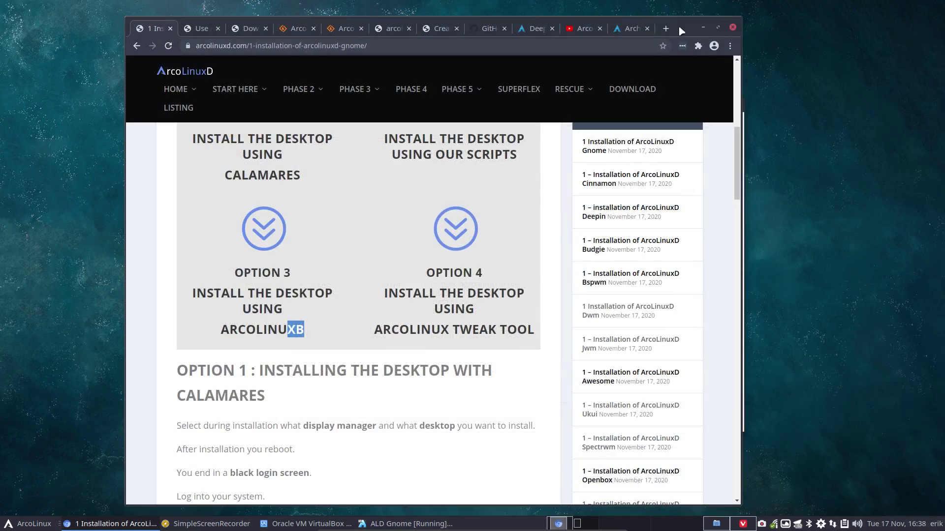
{"action": "left_click", "coordinate": [621, 28]}
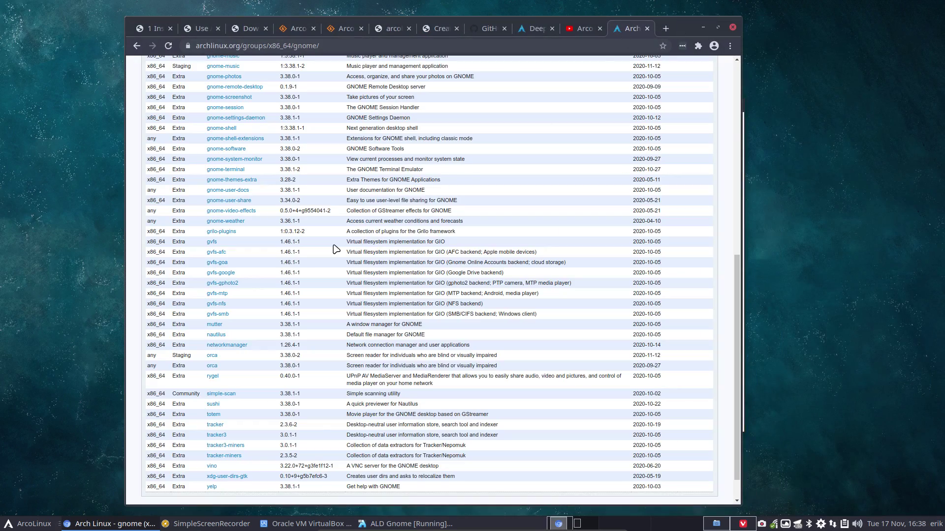
{"action": "scroll", "coordinate": [333, 248], "scroll_direction": "up", "scroll_amount": 5}
{"action": "scroll", "coordinate": [333, 249], "scroll_direction": "up", "scroll_amount": 3}
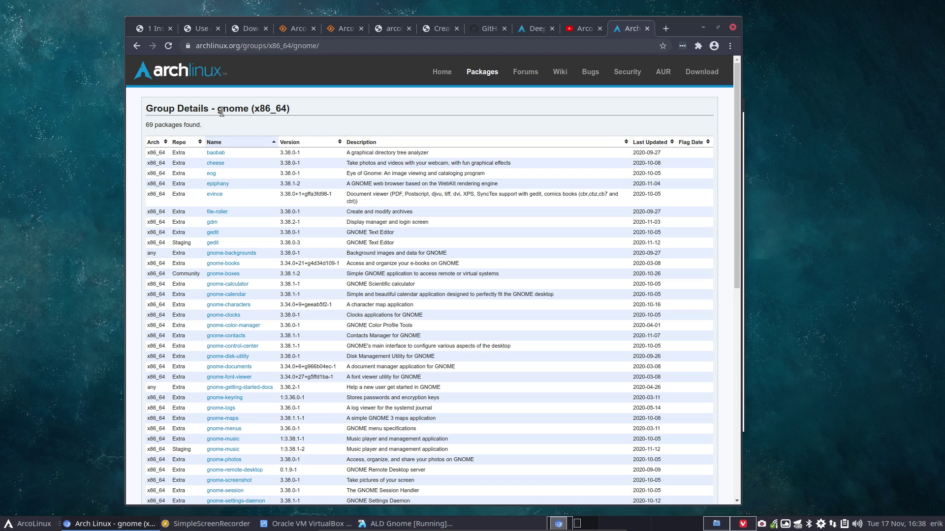
{"action": "left_click_drag", "start_coordinate": [241, 187], "coordinate": [204, 189]}
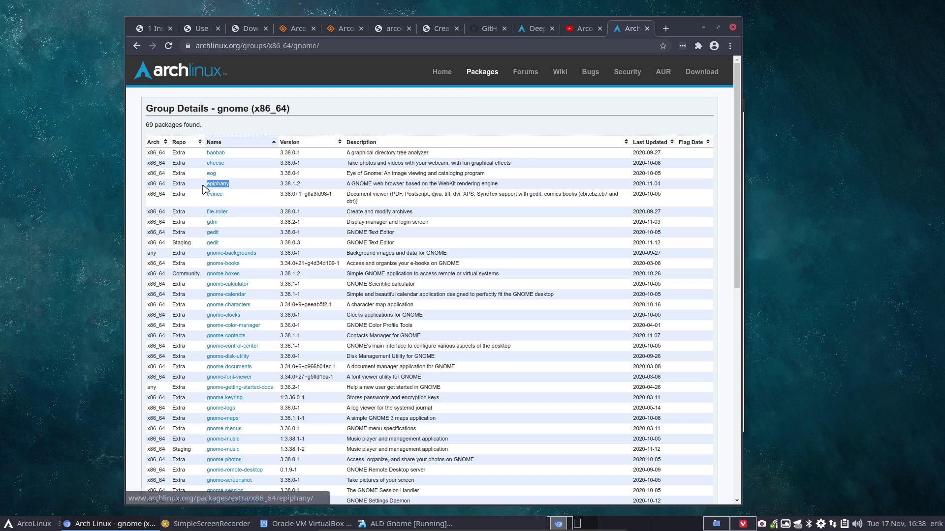
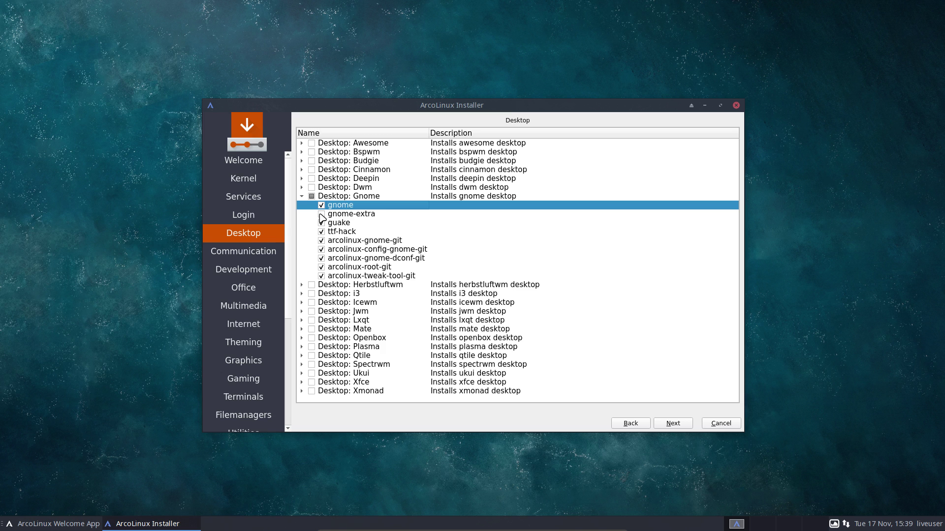
Step: Open the archlinux.org gnome-extra group page, scroll its 40 packages, then return to the VM
{"action": "key", "text": "alt+Tab"}
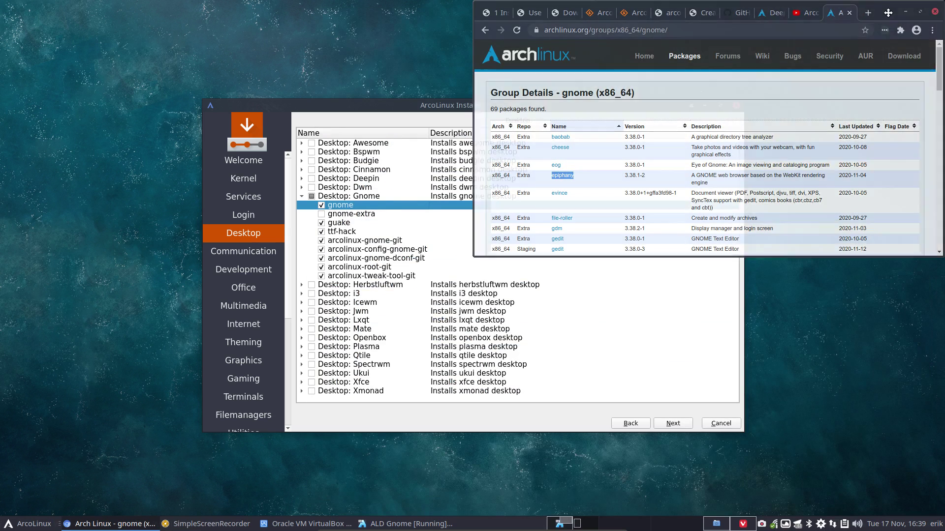
{"action": "double_click", "coordinate": [888, 13]}
{"action": "left_click", "coordinate": [204, 26]}
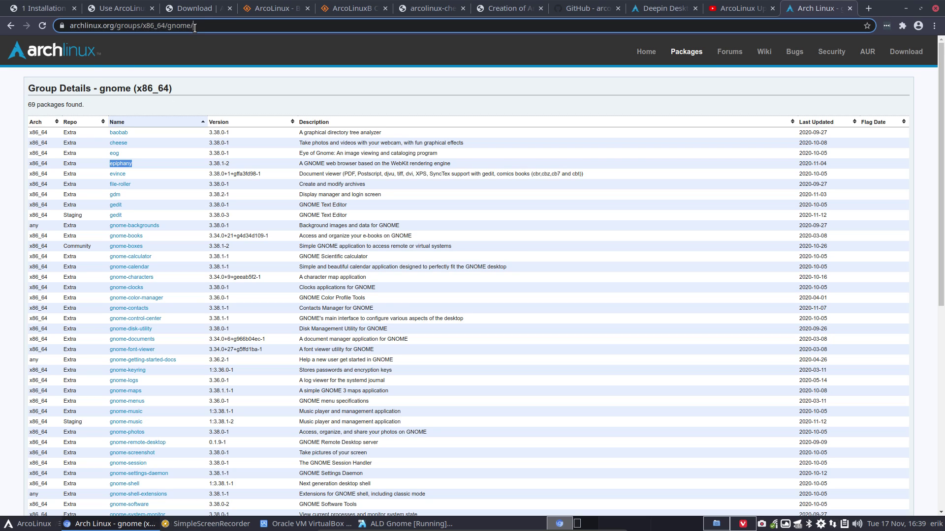
{"action": "left_click", "coordinate": [204, 25]}
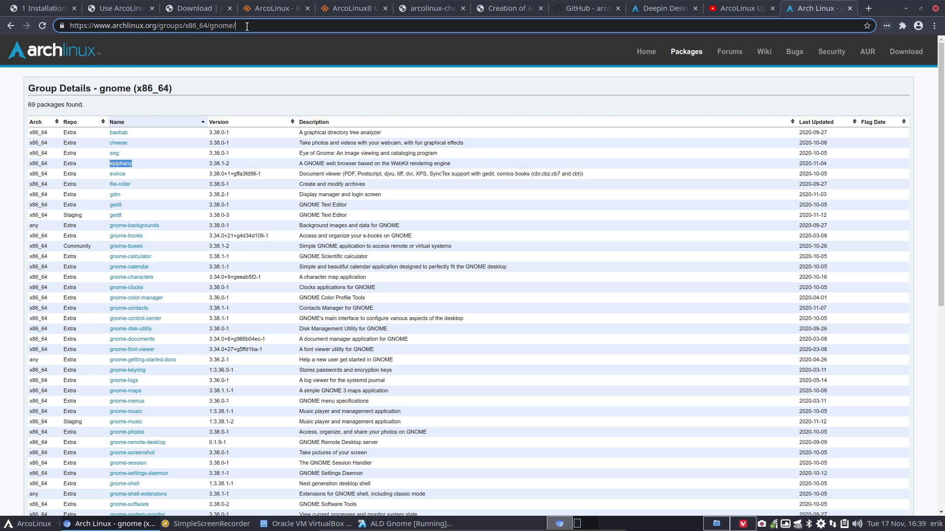
{"action": "key", "text": "BackSpace"}
{"action": "type", "text": "-extra"}
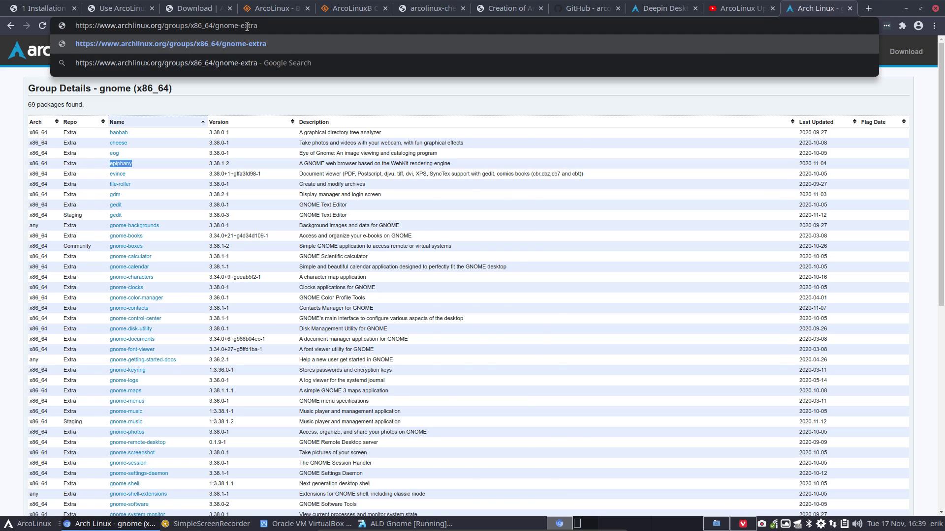
{"action": "key", "text": "Return"}
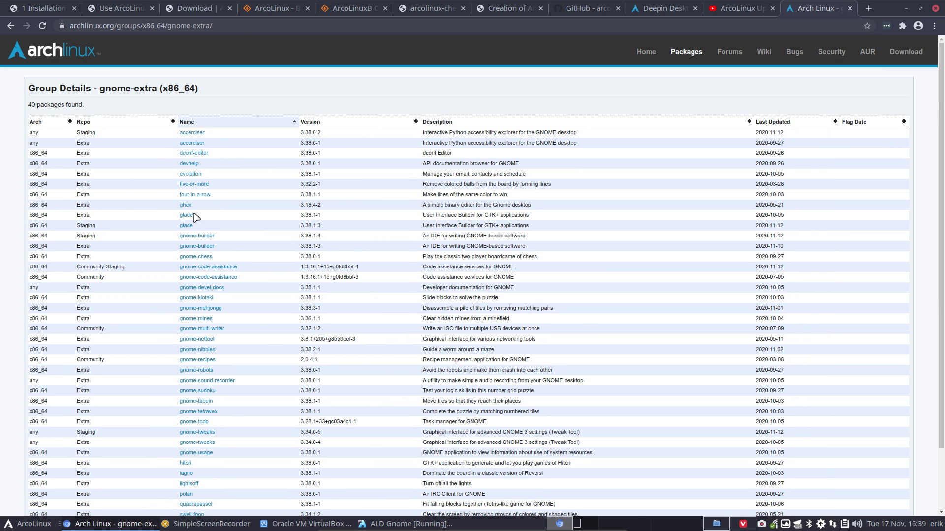
{"action": "scroll", "coordinate": [195, 227], "scroll_direction": "down", "scroll_amount": 3}
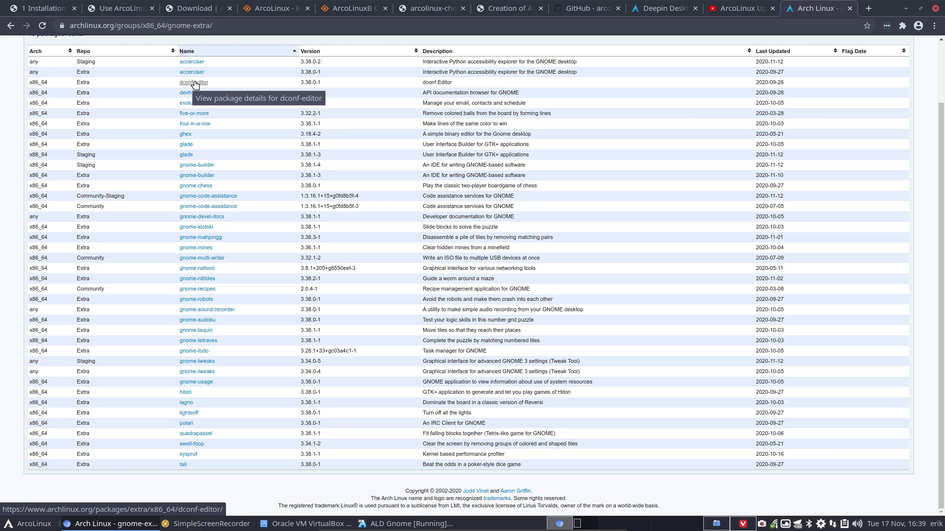
{"action": "key", "text": "ctrl+alt+Right"}
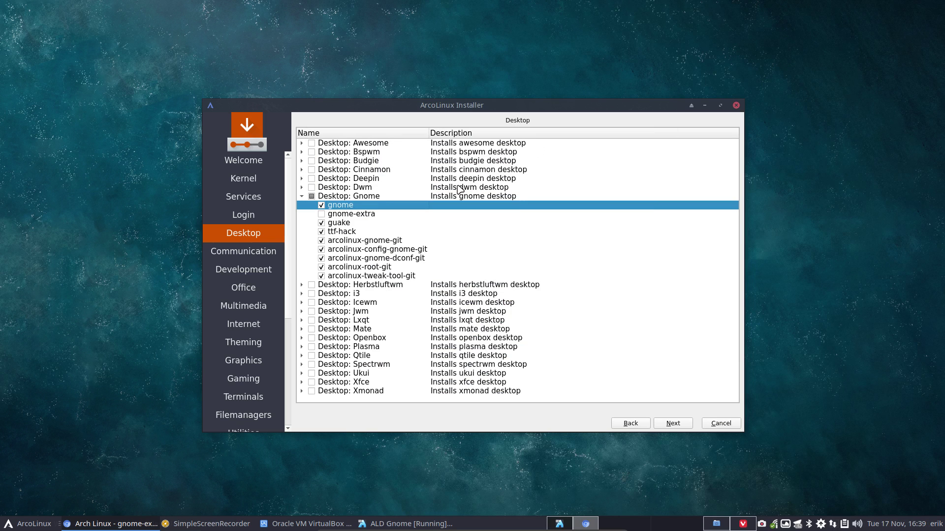
Step: Add gnome-extra to Desktop: Gnome, keep guake checked, and continue to the Communication page
{"action": "left_click", "coordinate": [322, 215]}
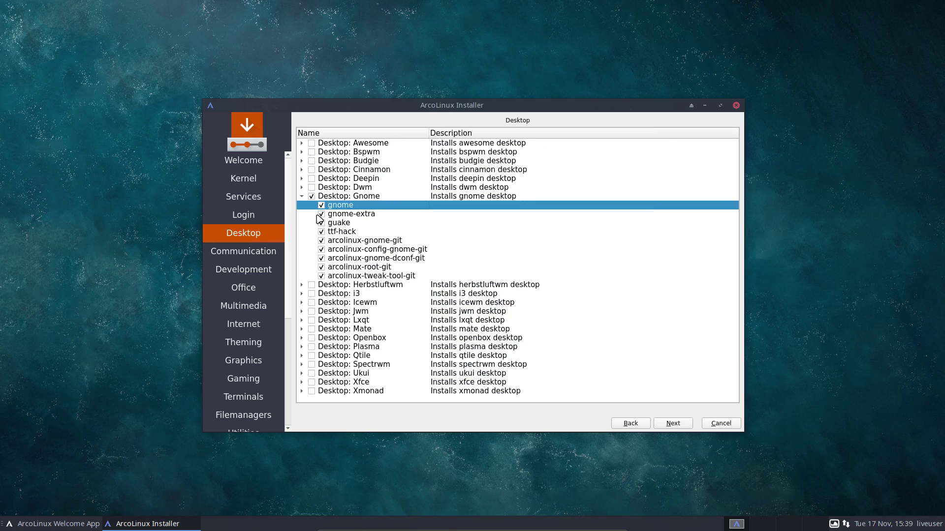
{"action": "left_click", "coordinate": [302, 197]}
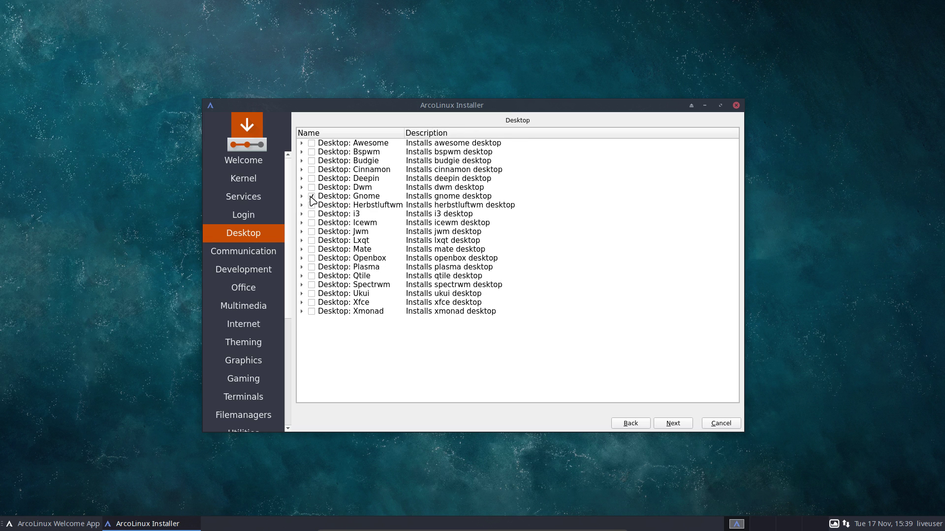
{"action": "left_click", "coordinate": [302, 196]}
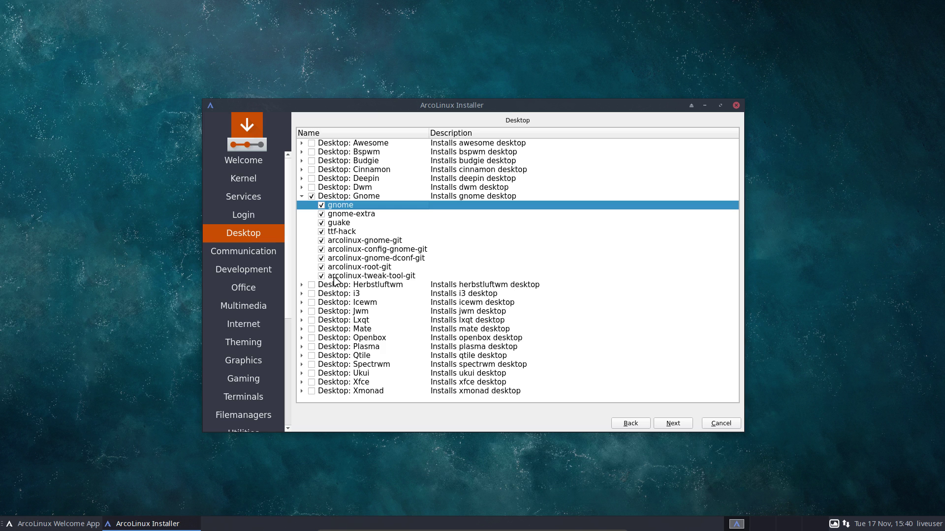
{"action": "left_click", "coordinate": [322, 224]}
{"action": "left_click", "coordinate": [322, 224]}
{"action": "left_click", "coordinate": [673, 424]}
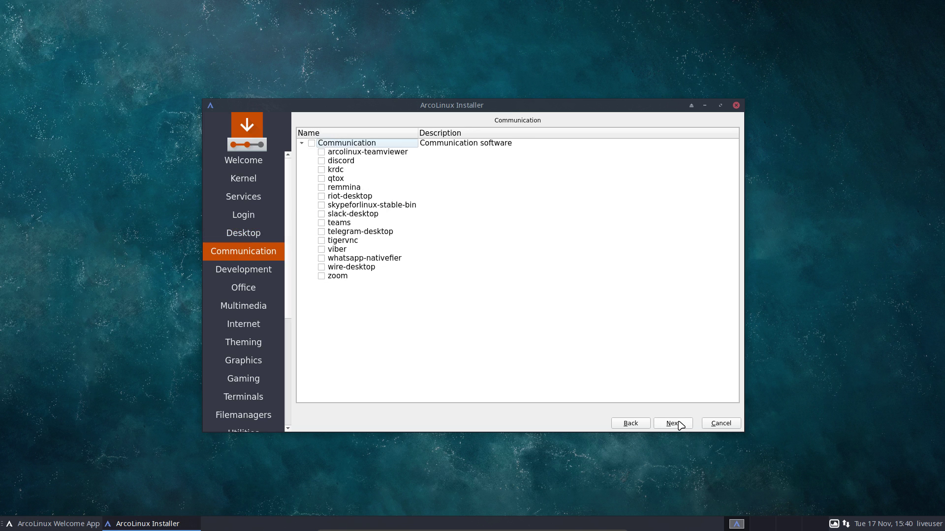
Step: Skip the remaining software pages, from Internet through Accessories, without changes
{"action": "left_click", "coordinate": [673, 423]}
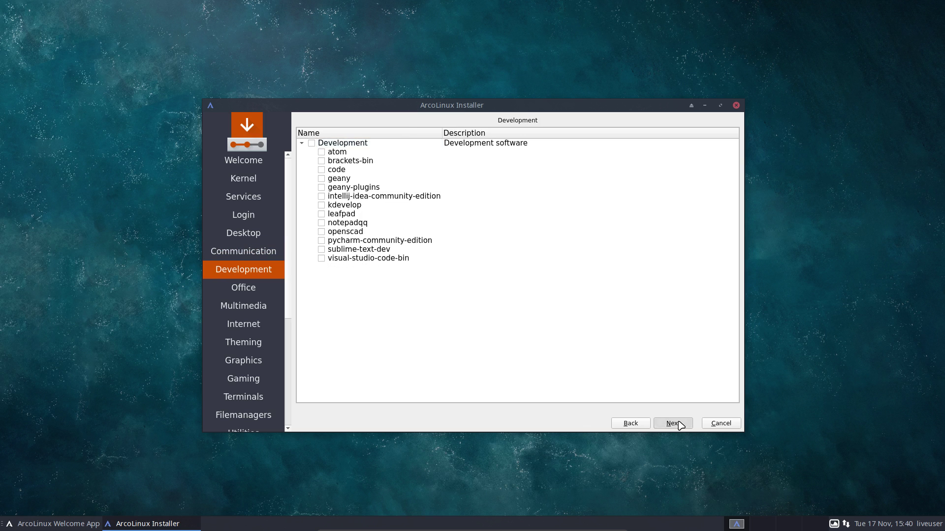
{"action": "left_click", "coordinate": [673, 424]}
{"action": "left_click", "coordinate": [674, 424]}
{"action": "left_click", "coordinate": [673, 424]}
{"action": "left_click", "coordinate": [673, 424]}
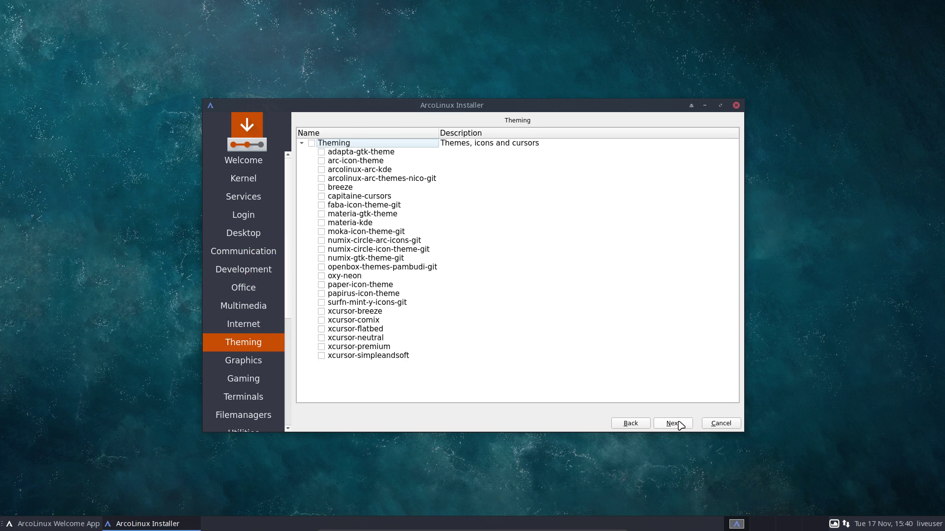
{"action": "left_click", "coordinate": [673, 423]}
{"action": "left_click", "coordinate": [673, 423]}
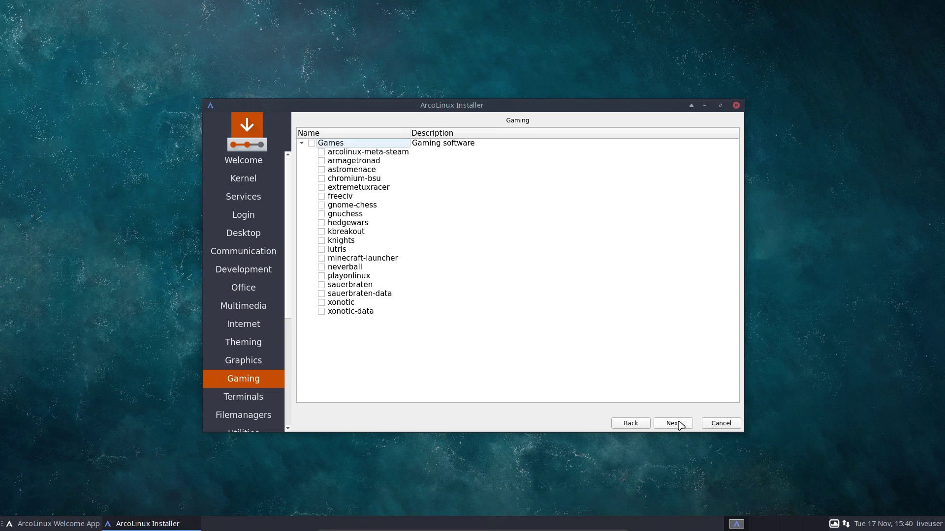
{"action": "left_click", "coordinate": [674, 423]}
{"action": "left_click", "coordinate": [673, 423]}
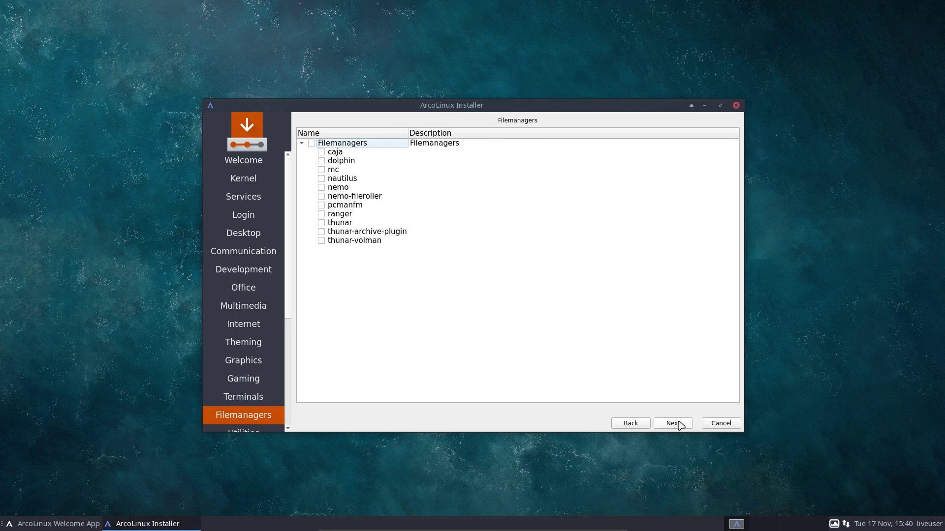
{"action": "left_click", "coordinate": [673, 423]}
{"action": "left_click", "coordinate": [673, 424]}
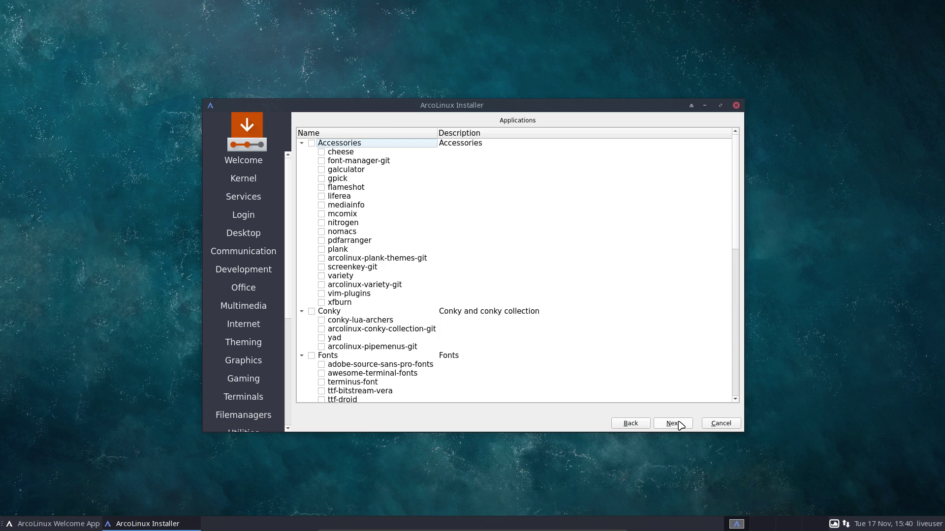
{"action": "left_click", "coordinate": [673, 424]}
Step: Keep the location, choose the Belgian keyboard layout, and erase the whole disk
{"action": "left_click", "coordinate": [680, 423]}
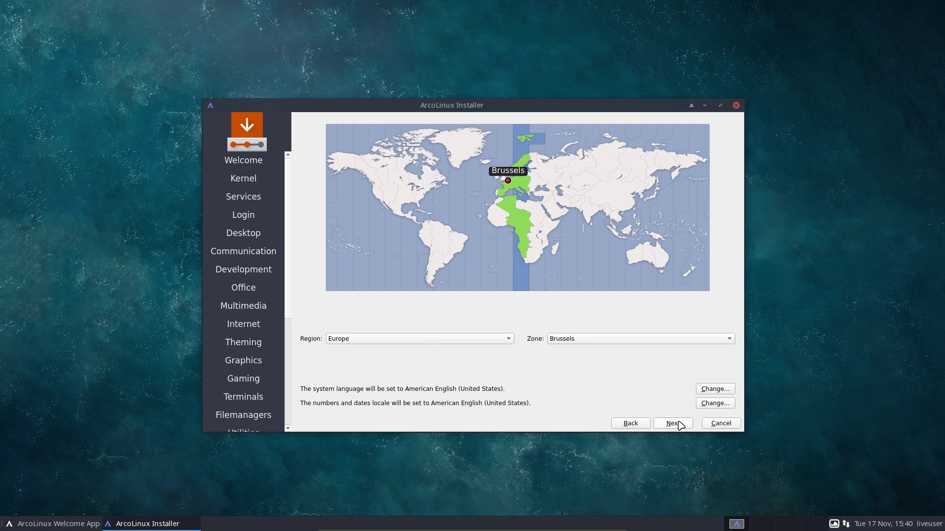
{"action": "left_click", "coordinate": [679, 423]}
{"action": "left_click", "coordinate": [323, 255]}
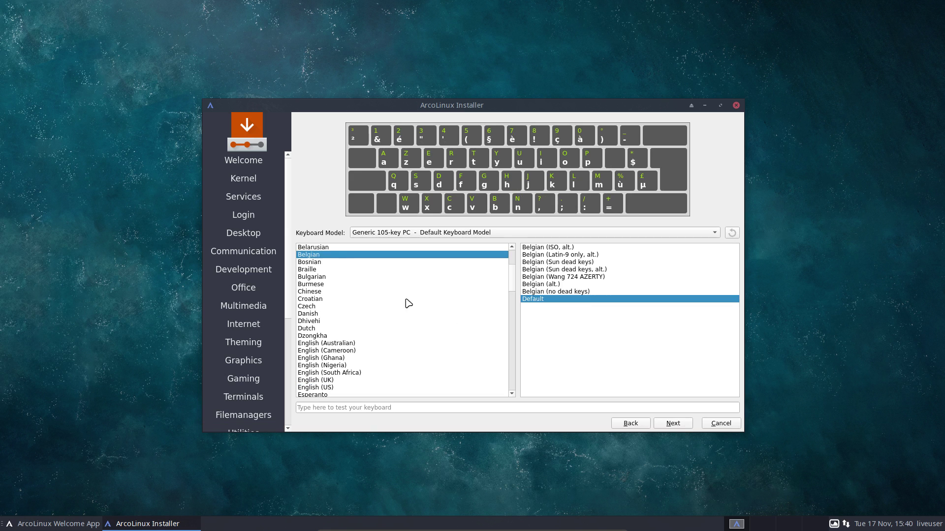
{"action": "left_click", "coordinate": [681, 424]}
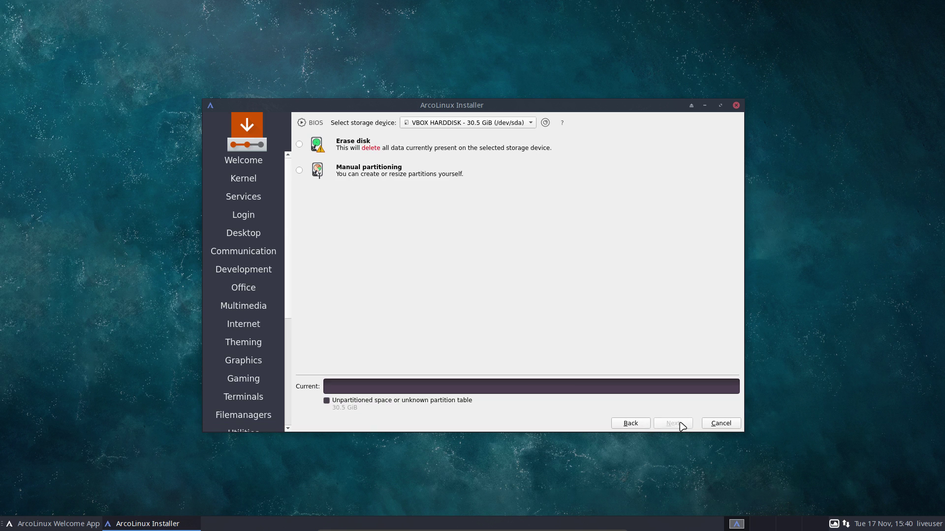
{"action": "left_click", "coordinate": [353, 147]}
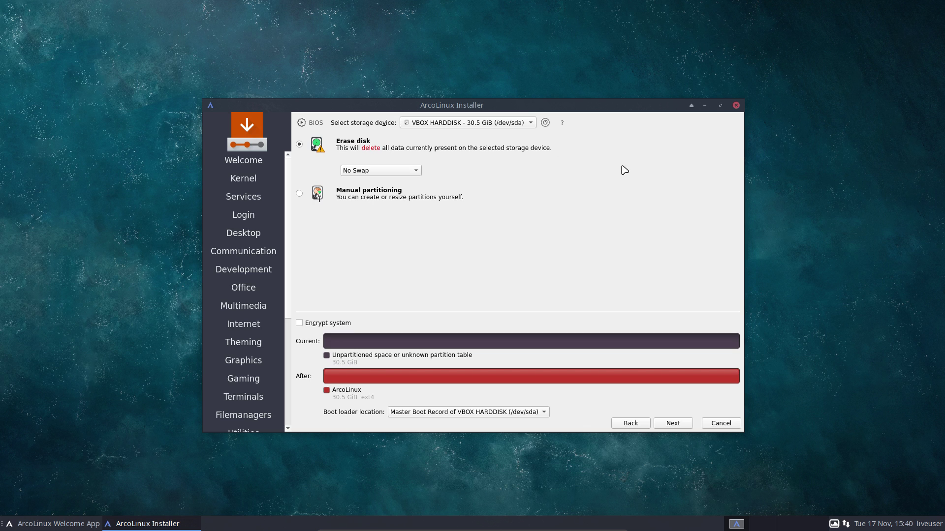
{"action": "left_click", "coordinate": [673, 424]}
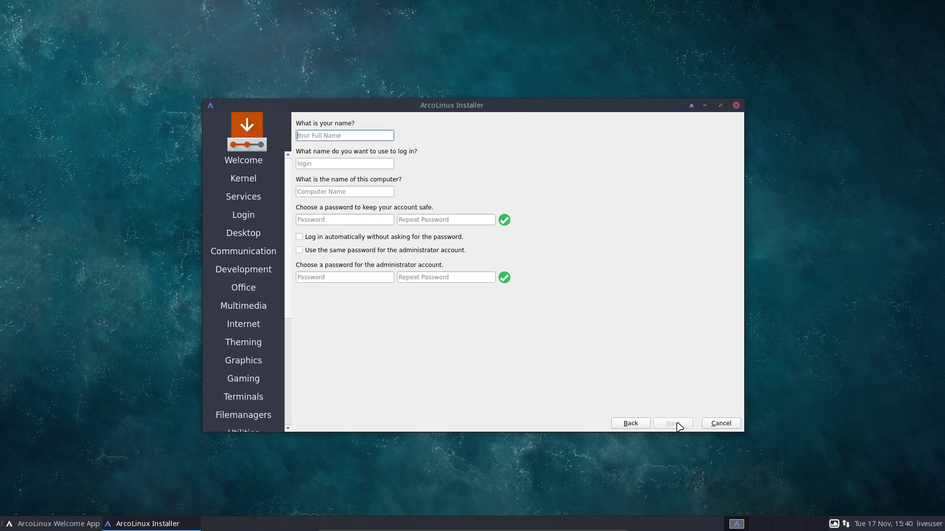
Step: Create the user account with a name and password, auto-login, and the same administrator password
{"action": "key", "text": "Tab"}
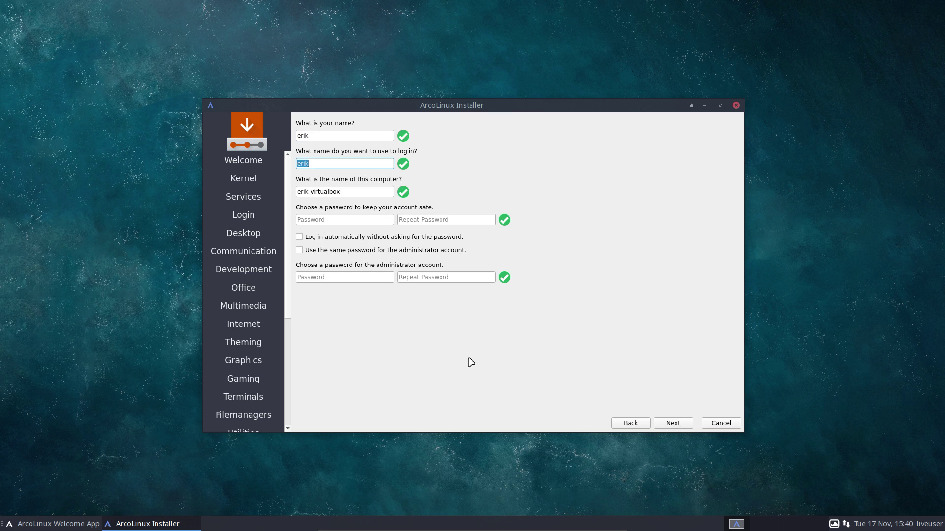
{"action": "key", "text": "Tab"}
{"action": "key", "text": "Tab"}
{"action": "key", "text": "Tab"}
{"action": "key", "text": "Tab"}
{"action": "key", "text": "Tab"}
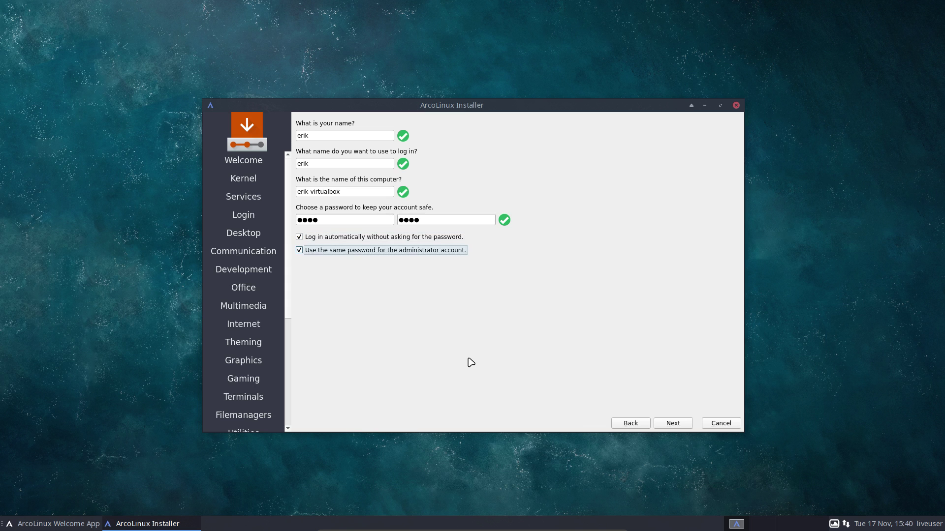
Step: Start the installation from the summary page and switch back to the host browser
{"action": "left_click", "coordinate": [673, 424]}
{"action": "left_click", "coordinate": [670, 424]}
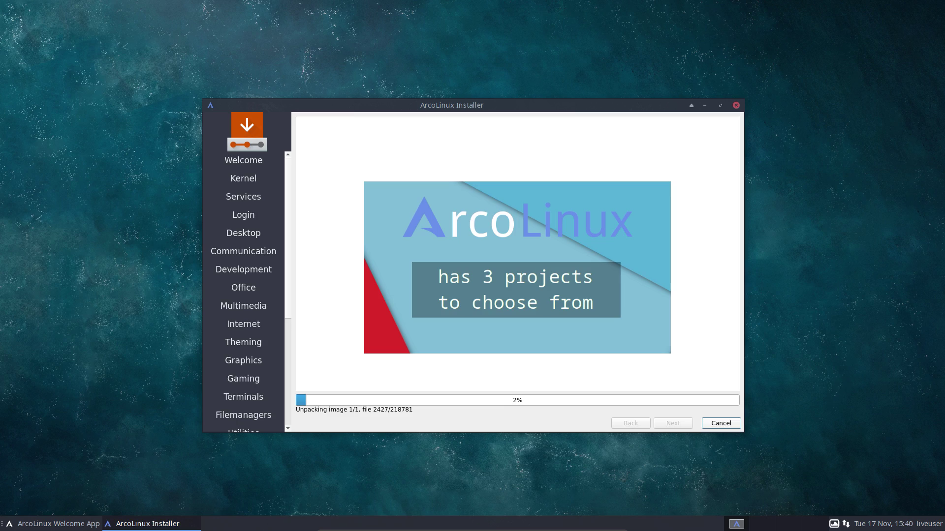
{"action": "key", "text": "alt+Tab"}
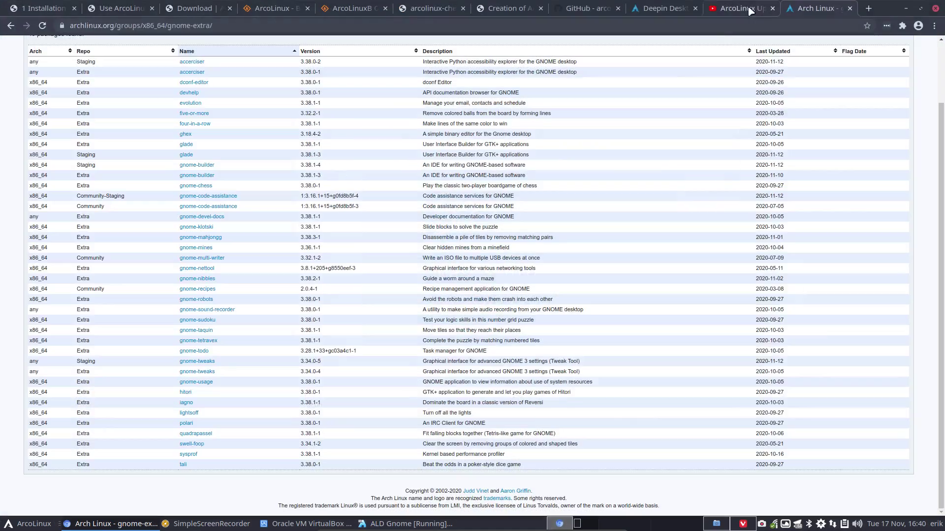
Step: In the ArcoLinuxD Gnome guide, select the update and lightdm service commands
{"action": "left_click", "coordinate": [38, 10]}
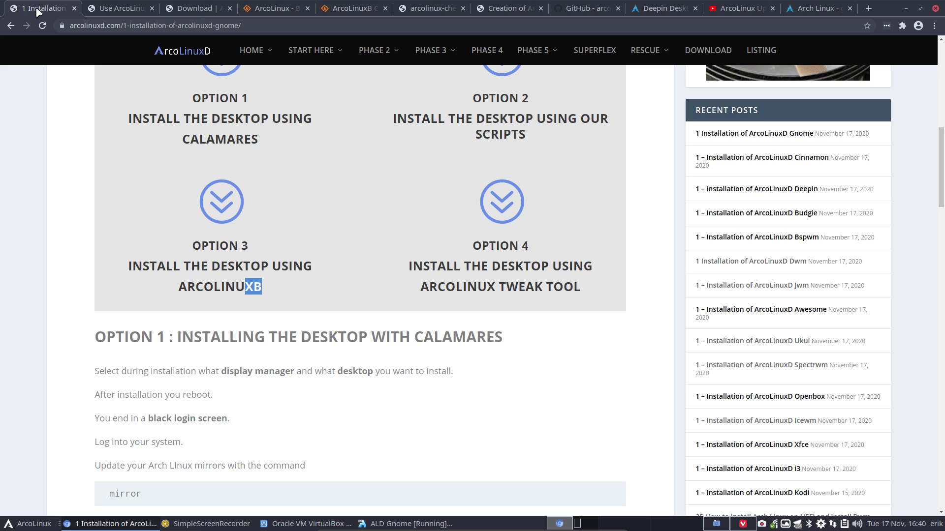
{"action": "scroll", "coordinate": [84, 328], "scroll_direction": "down", "scroll_amount": 2}
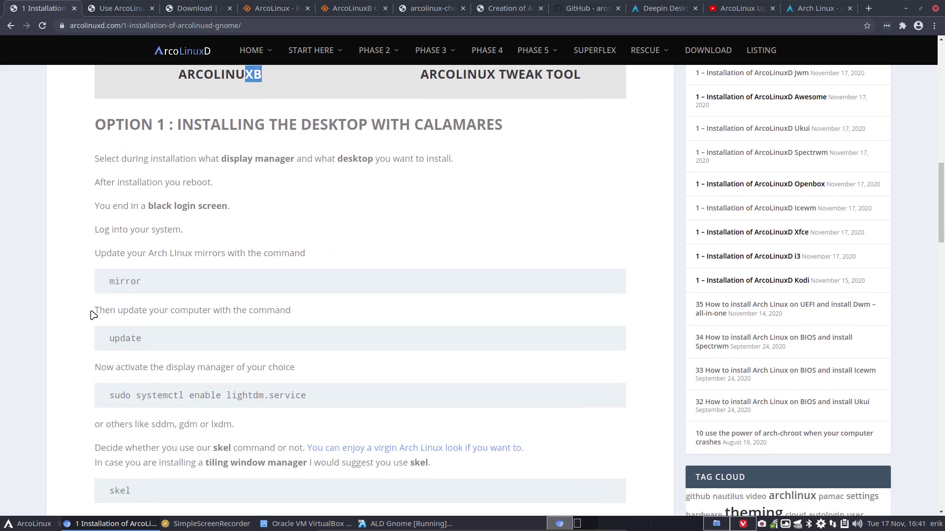
{"action": "left_click_drag", "start_coordinate": [144, 283], "coordinate": [111, 285]}
{"action": "left_click_drag", "start_coordinate": [147, 342], "coordinate": [101, 359]}
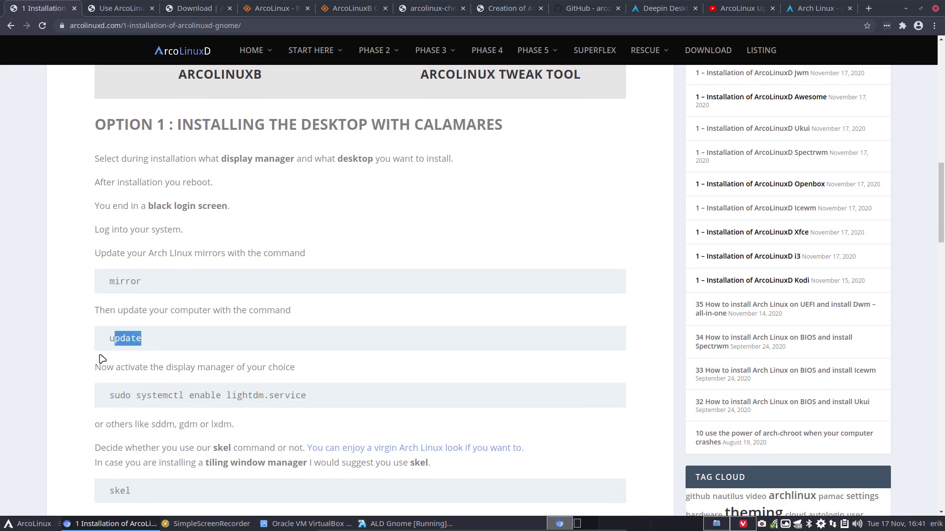
{"action": "left_click_drag", "start_coordinate": [308, 393], "coordinate": [137, 394]}
{"action": "scroll", "coordinate": [138, 391], "scroll_direction": "down", "scroll_amount": 3}
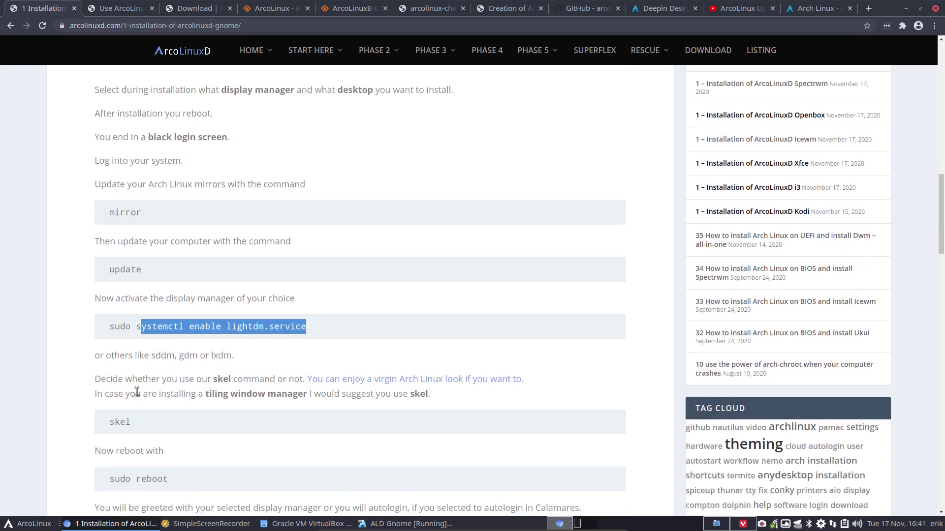
{"action": "left_click", "coordinate": [140, 359]}
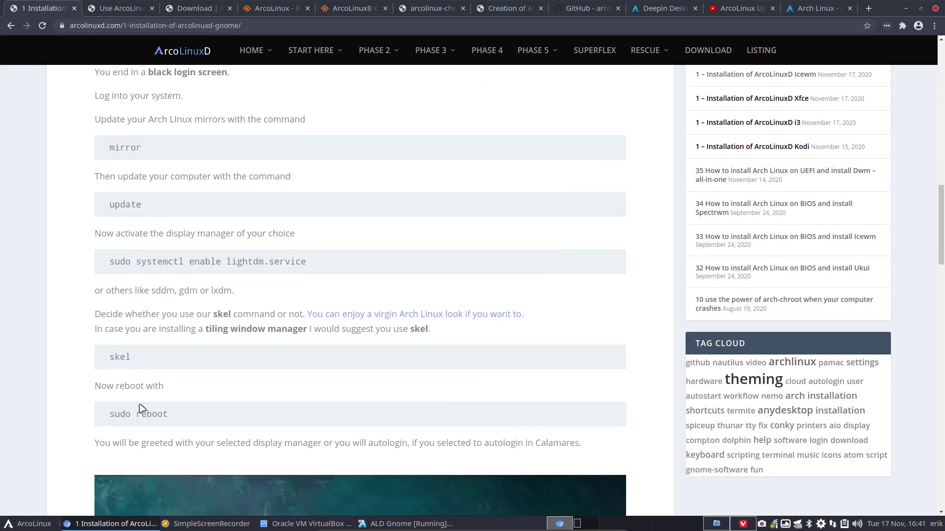
Step: Scroll to 'Option 2: Installing the desktop with scripts', select the git clone URL, then go to the arco-deepin tab
{"action": "scroll", "coordinate": [143, 408], "scroll_direction": "down", "scroll_amount": 10}
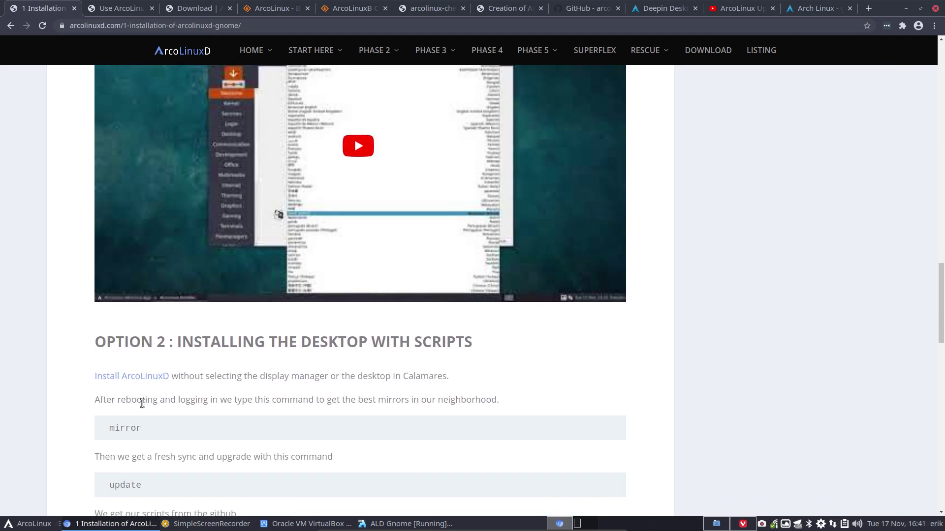
{"action": "scroll", "coordinate": [142, 403], "scroll_direction": "down", "scroll_amount": 2}
{"action": "scroll", "coordinate": [175, 246], "scroll_direction": "up", "scroll_amount": 1}
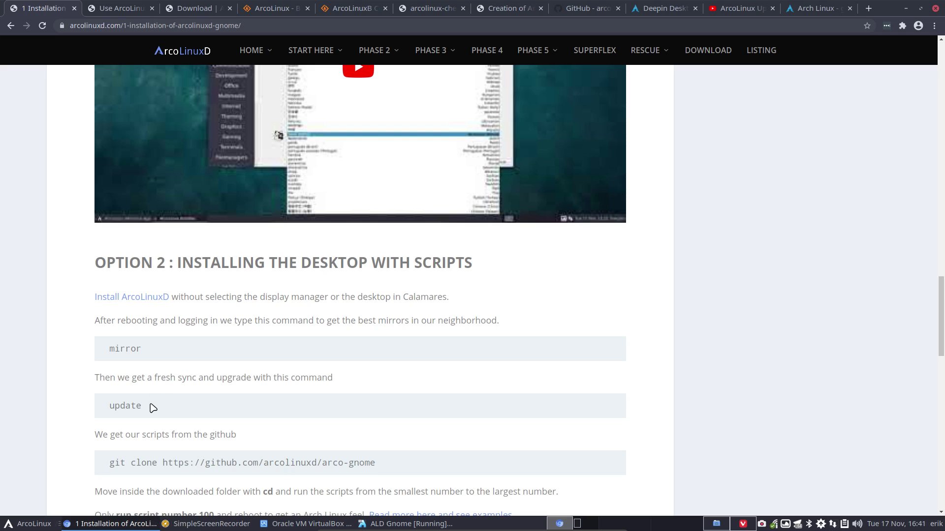
{"action": "scroll", "coordinate": [153, 407], "scroll_direction": "down", "scroll_amount": 4}
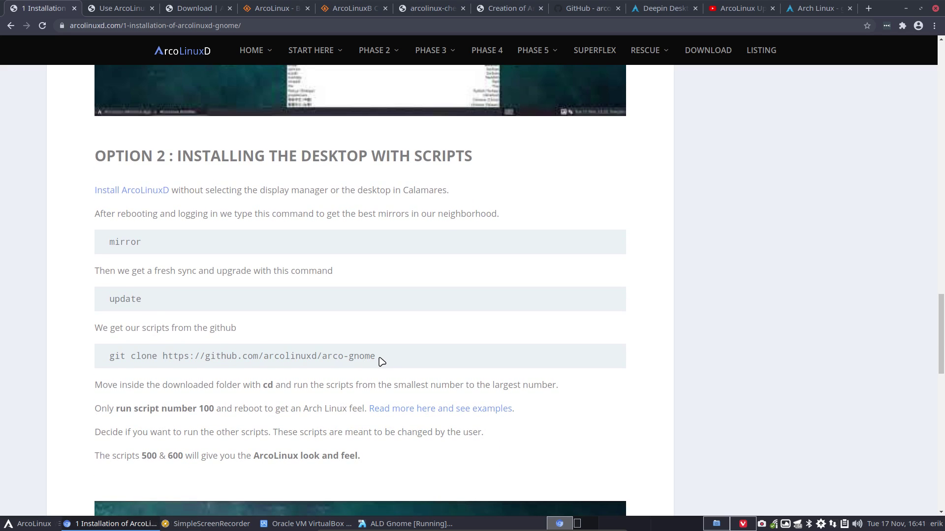
{"action": "left_click_drag", "start_coordinate": [377, 358], "coordinate": [100, 354]}
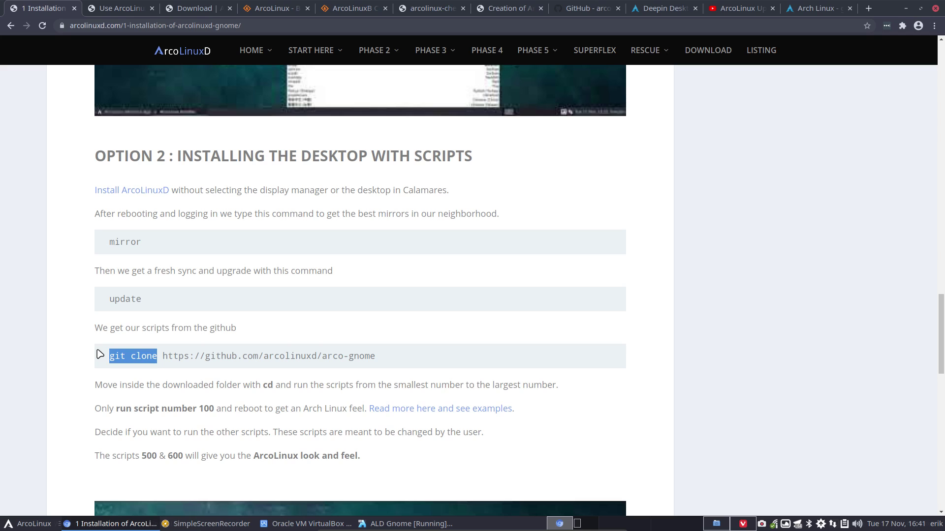
{"action": "left_click", "coordinate": [576, 10]}
{"action": "scroll", "coordinate": [239, 186], "scroll_direction": "up", "scroll_amount": 8}
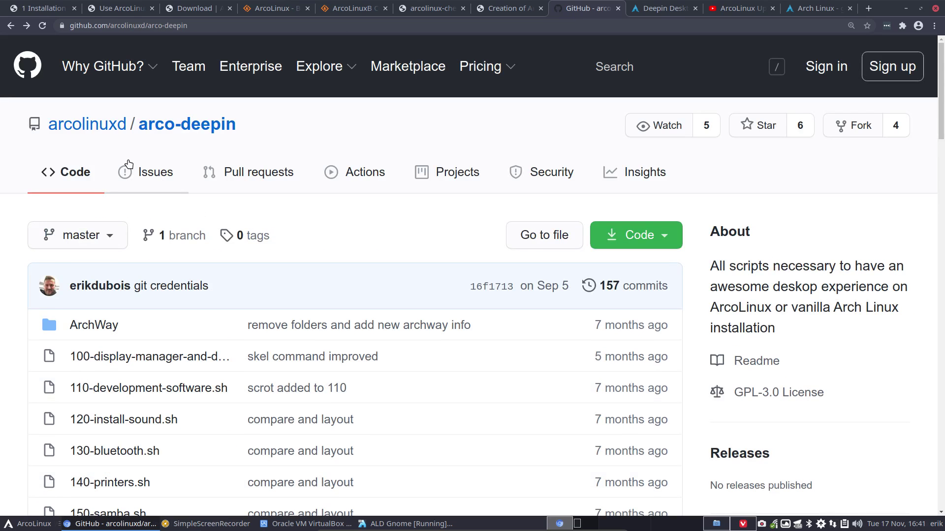
Step: Filter the arcolinuxd organisation's repositories for 'deepin' and open arco-deepin
{"action": "left_click", "coordinate": [93, 129]}
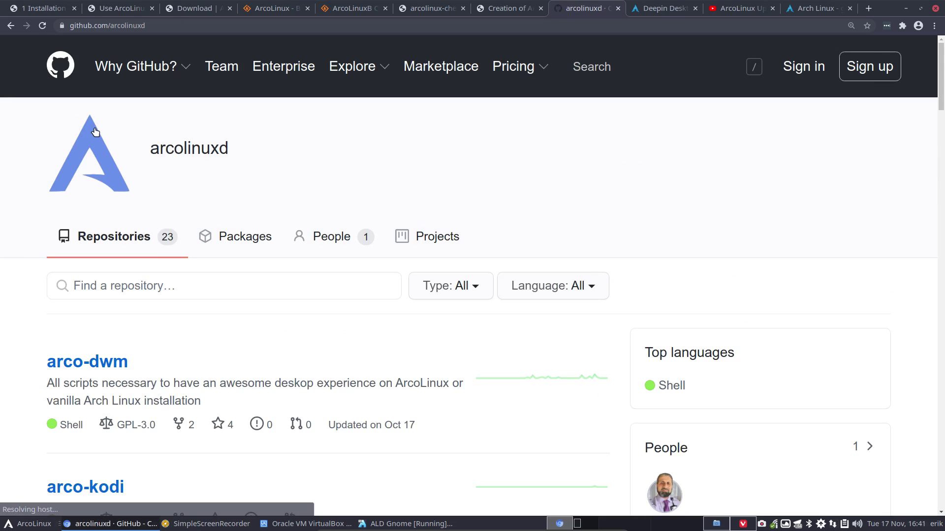
{"action": "left_click", "coordinate": [111, 290]}
{"action": "type", "text": "d"}
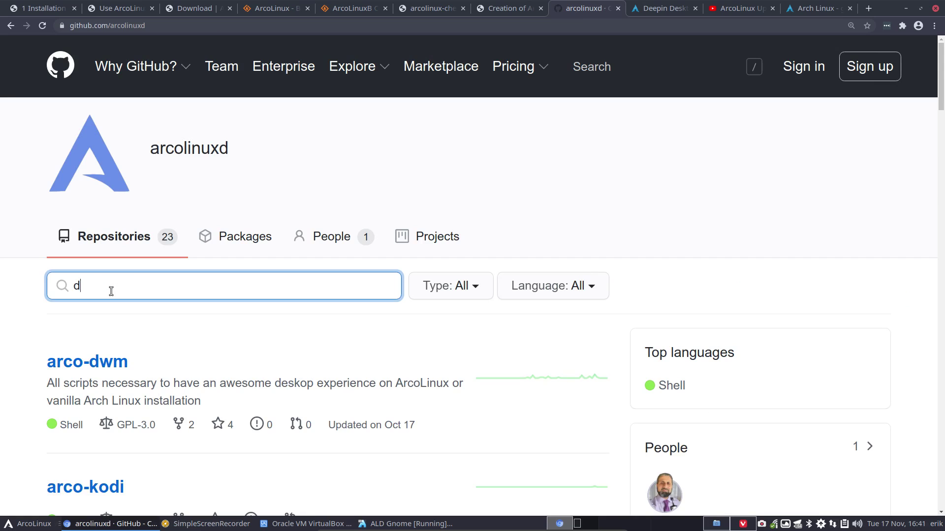
{"action": "type", "text": "eepin"}
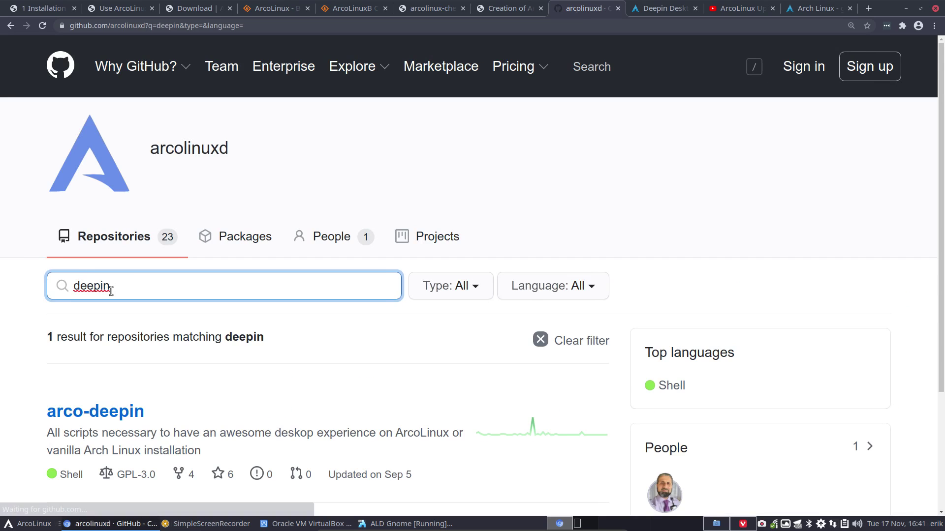
{"action": "left_click", "coordinate": [123, 413]}
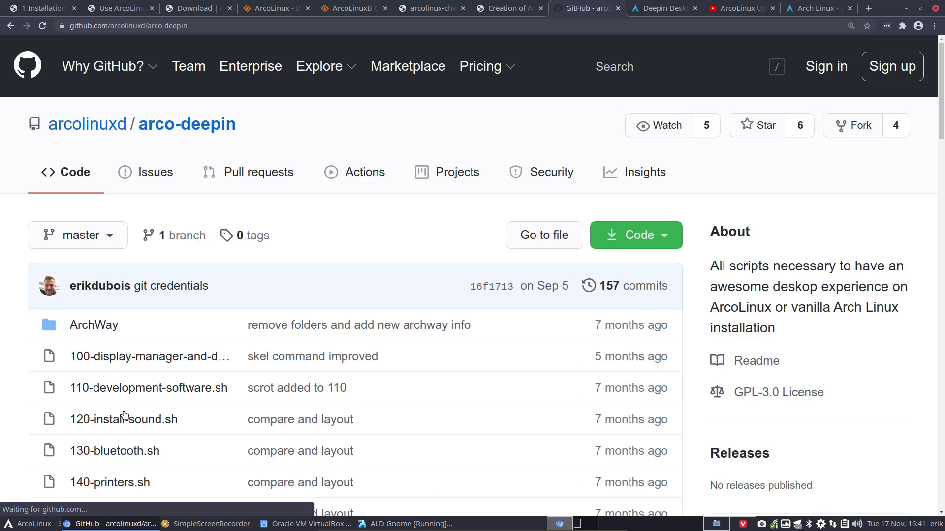
{"action": "scroll", "coordinate": [162, 396], "scroll_direction": "down", "scroll_amount": 4}
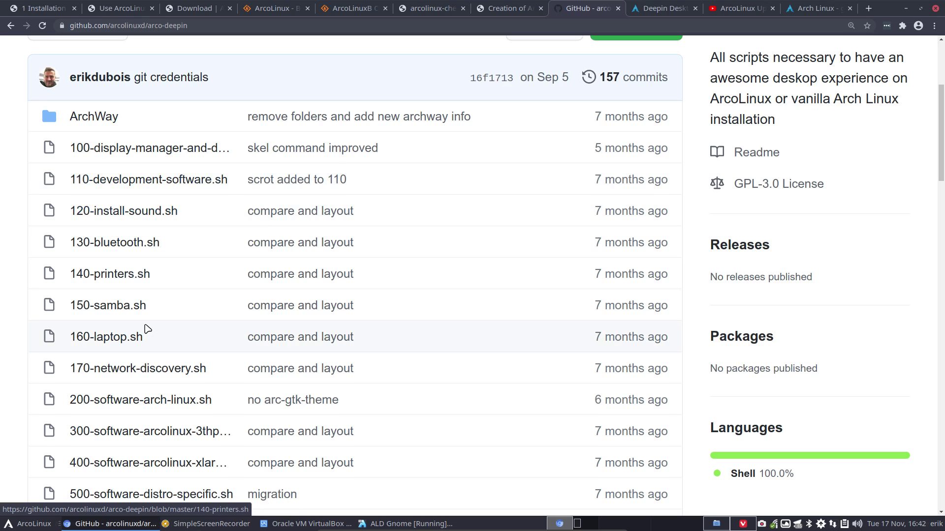
{"action": "scroll", "coordinate": [143, 328], "scroll_direction": "down", "scroll_amount": 4}
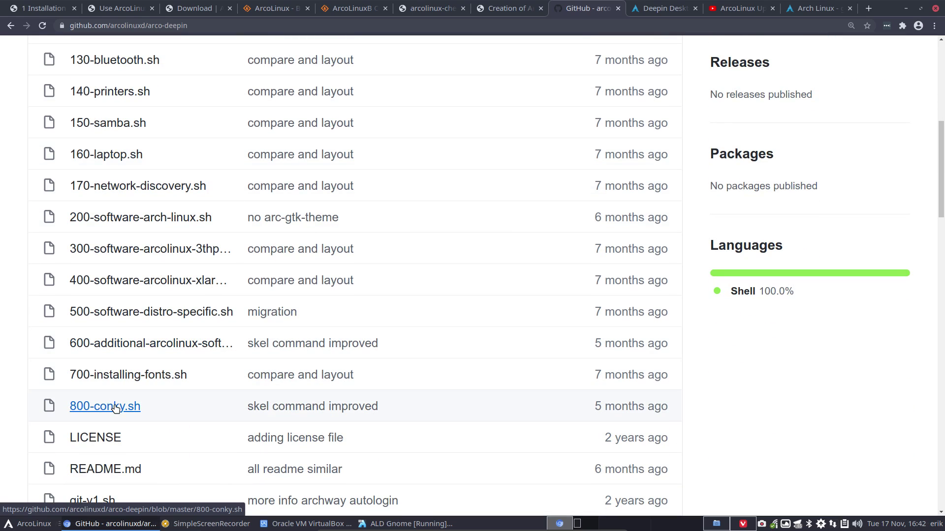
{"action": "scroll", "coordinate": [116, 409], "scroll_direction": "down", "scroll_amount": 2}
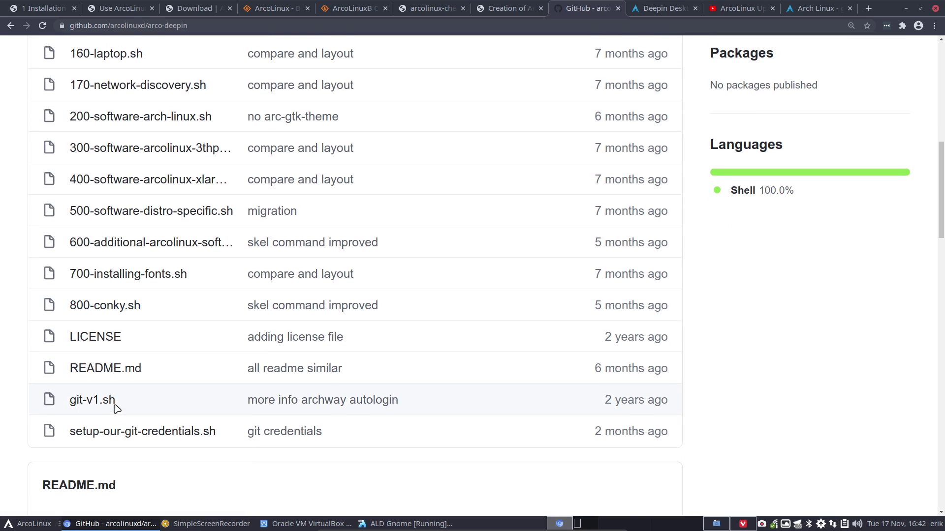
{"action": "scroll", "coordinate": [117, 409], "scroll_direction": "up", "scroll_amount": 3}
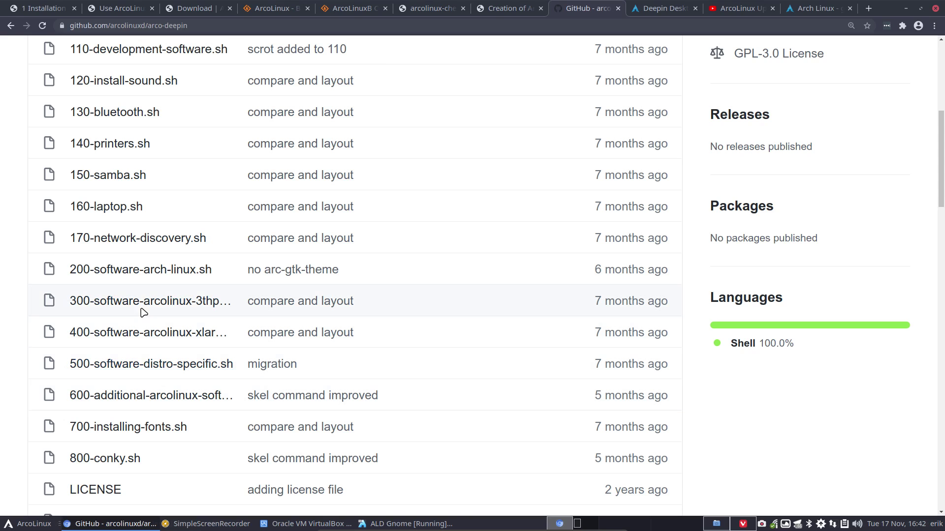
Step: Open 200-software-arch-linux.sh and highlight variety, the Accessories block and the Development list
{"action": "left_click", "coordinate": [155, 273]}
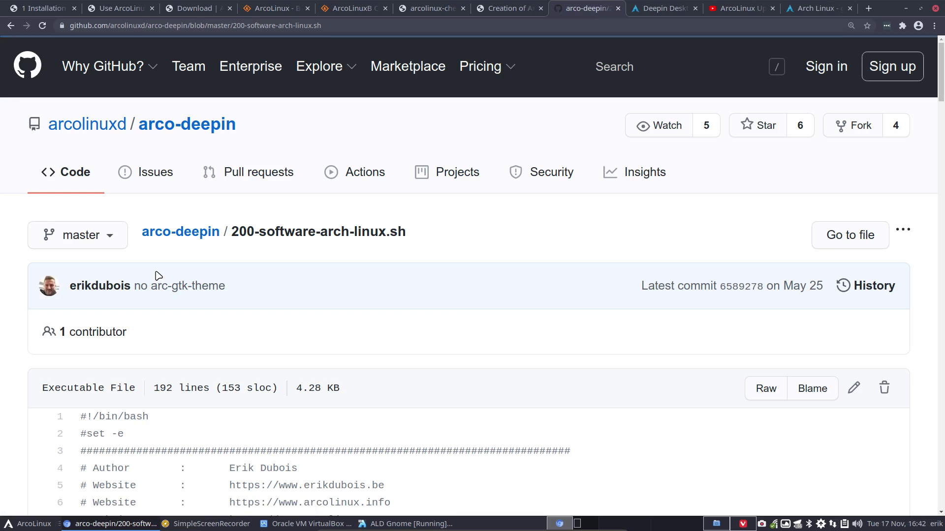
{"action": "scroll", "coordinate": [157, 274], "scroll_direction": "down", "scroll_amount": 15}
{"action": "scroll", "coordinate": [156, 273], "scroll_direction": "down", "scroll_amount": 3}
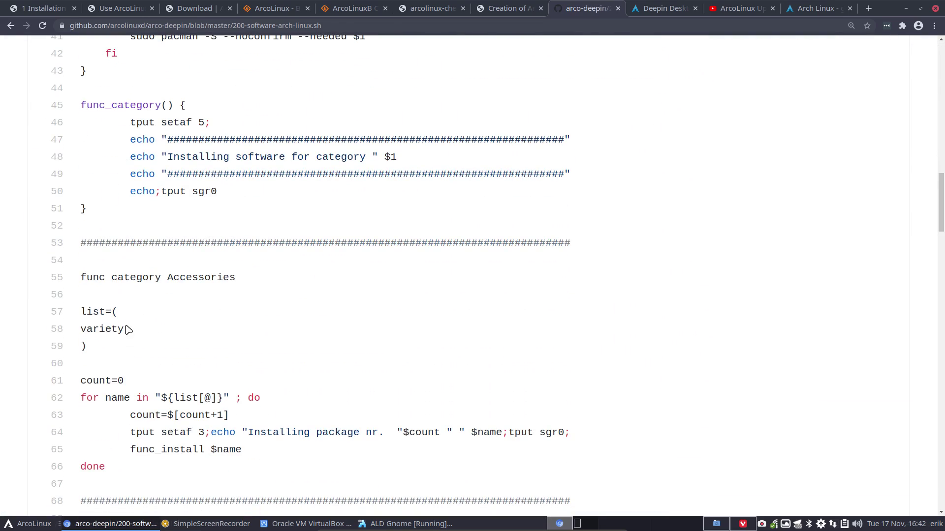
{"action": "left_click_drag", "start_coordinate": [126, 330], "coordinate": [58, 329]}
{"action": "left_click_drag", "start_coordinate": [113, 470], "coordinate": [70, 277]}
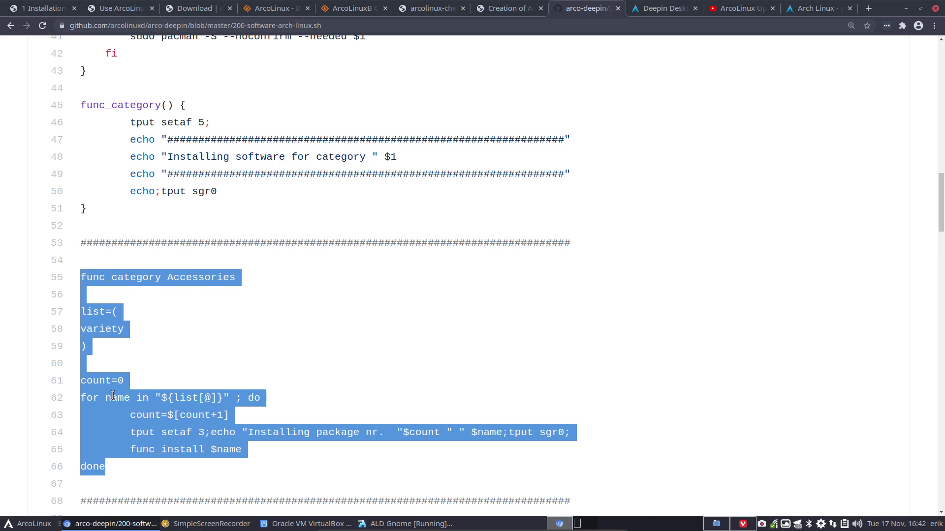
{"action": "scroll", "coordinate": [113, 395], "scroll_direction": "down", "scroll_amount": 6}
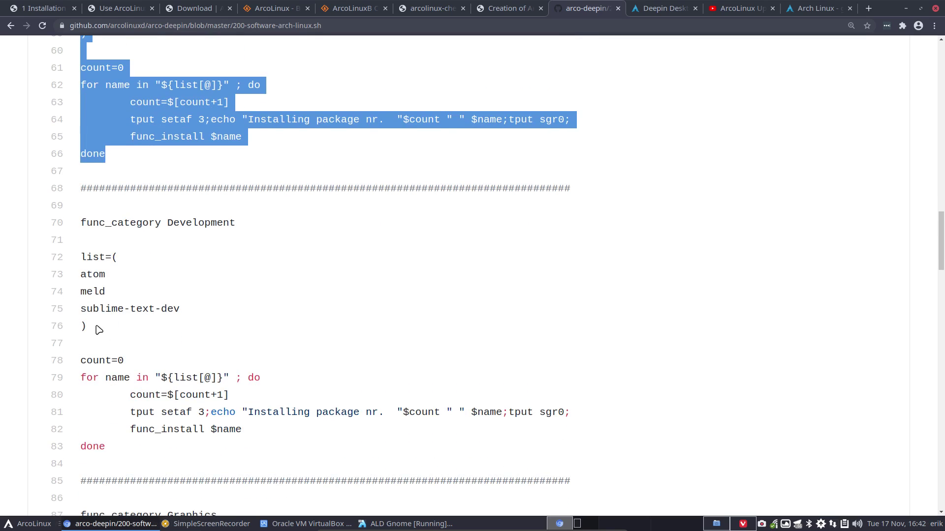
{"action": "left_click_drag", "start_coordinate": [97, 327], "coordinate": [81, 259]}
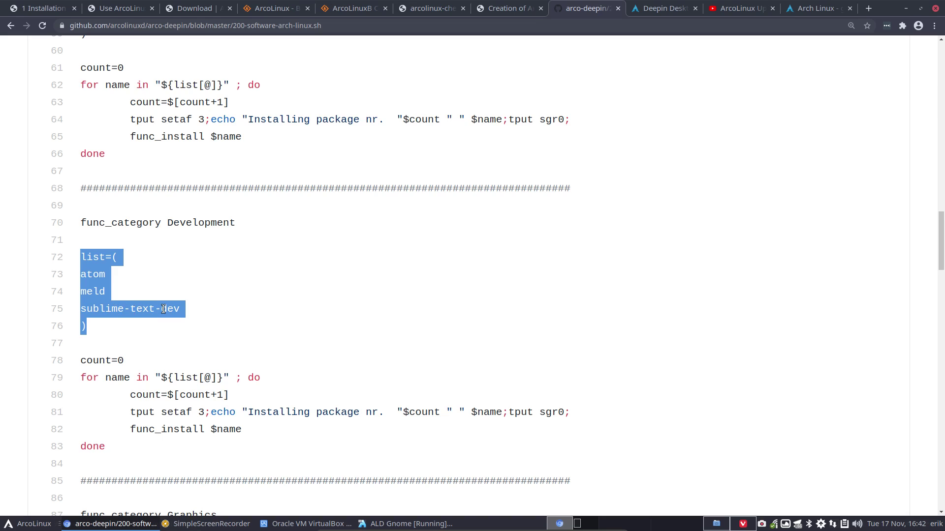
{"action": "left_click", "coordinate": [186, 313]}
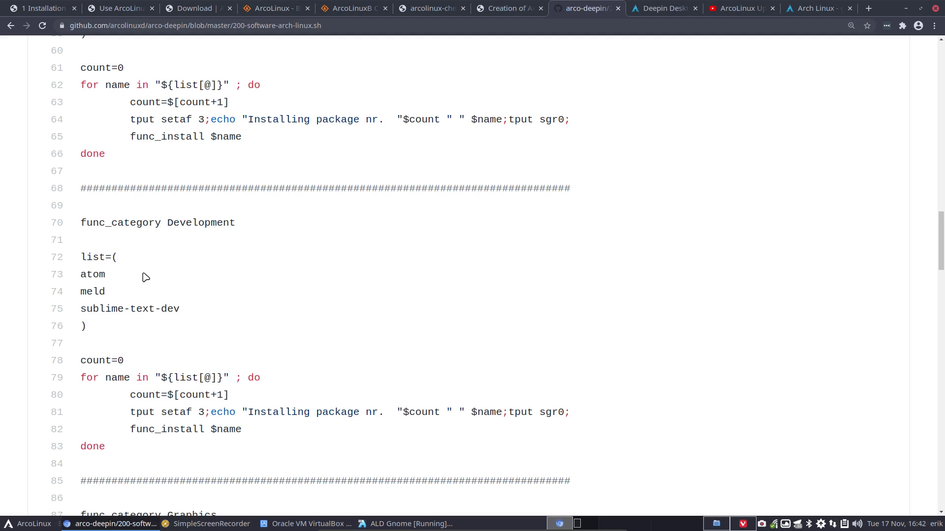
Step: Highlight gimp, inkscape, nomacs, chromium and qbittorrent, then return to the ArcoLinuxD article
{"action": "scroll", "coordinate": [146, 277], "scroll_direction": "down", "scroll_amount": 7}
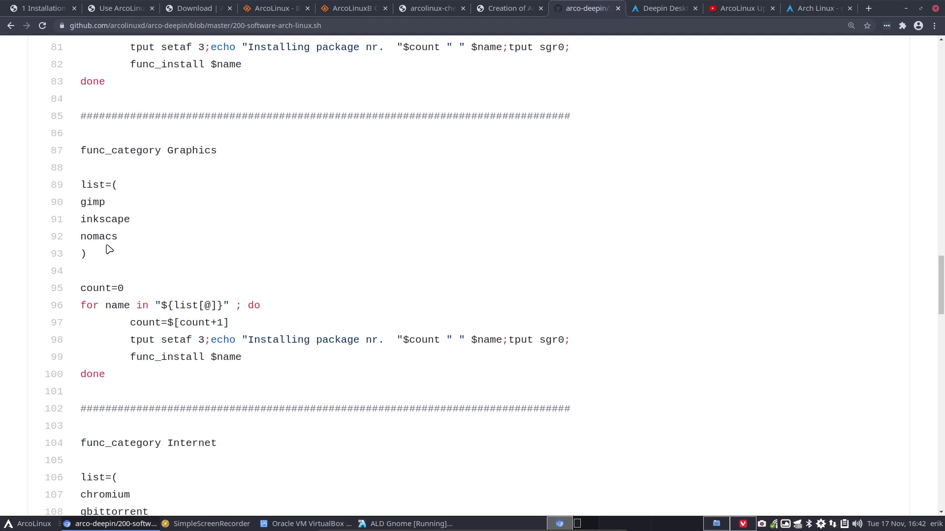
{"action": "left_click_drag", "start_coordinate": [126, 245], "coordinate": [78, 205]}
{"action": "scroll", "coordinate": [145, 269], "scroll_direction": "down", "scroll_amount": 5}
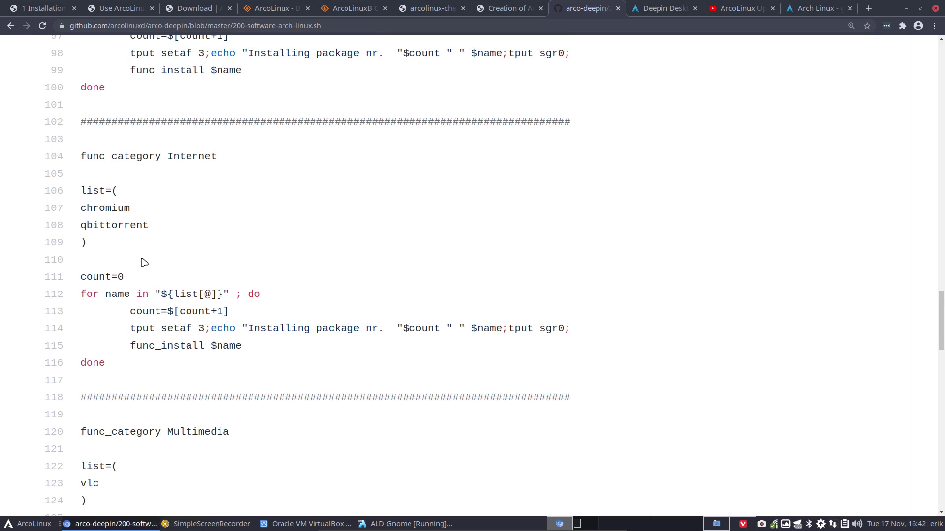
{"action": "left_click_drag", "start_coordinate": [155, 229], "coordinate": [80, 207]}
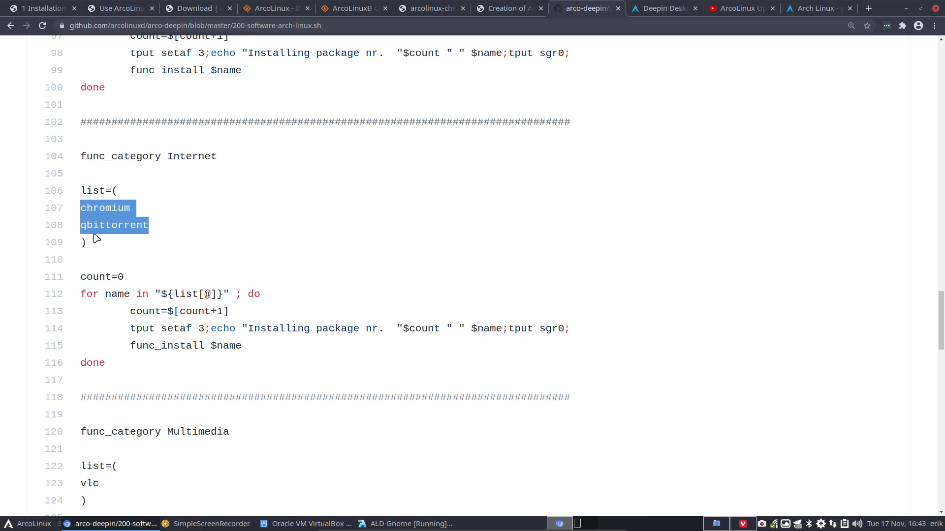
{"action": "left_click", "coordinate": [42, 11]}
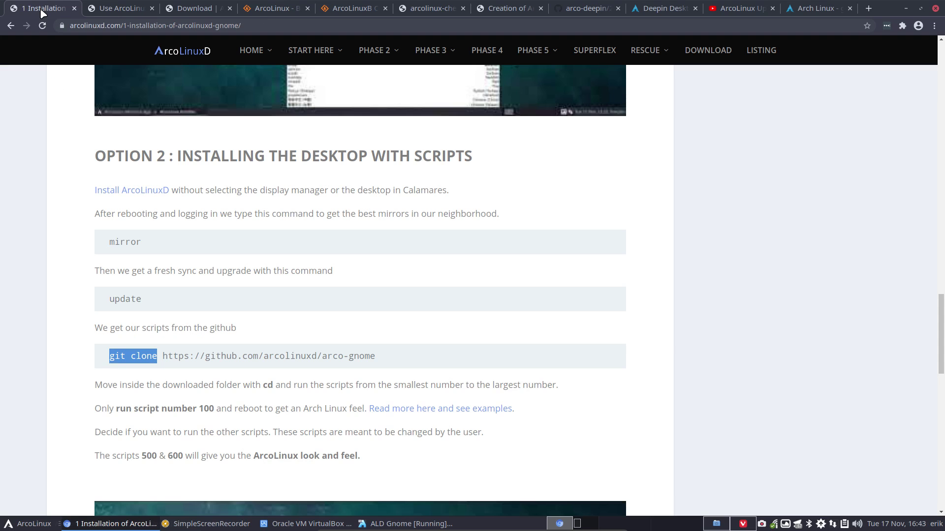
Step: Highlight 'arcolinuxd' in the clone URL, then load the arcolinuxd.com home page from the HOME menu
{"action": "double_click", "coordinate": [288, 357]}
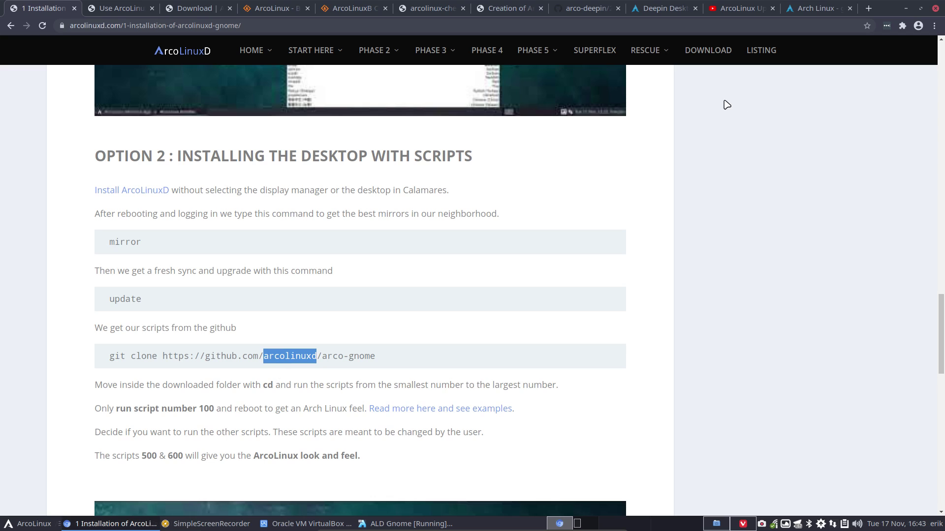
{"action": "left_click", "coordinate": [583, 10]}
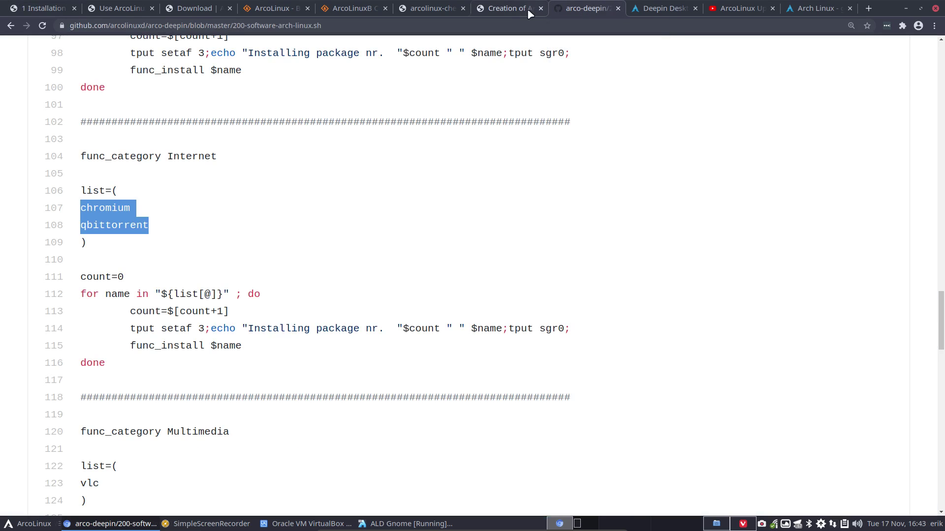
{"action": "left_click", "coordinate": [119, 14]}
{"action": "mouse_move", "coordinate": [370, 46]}
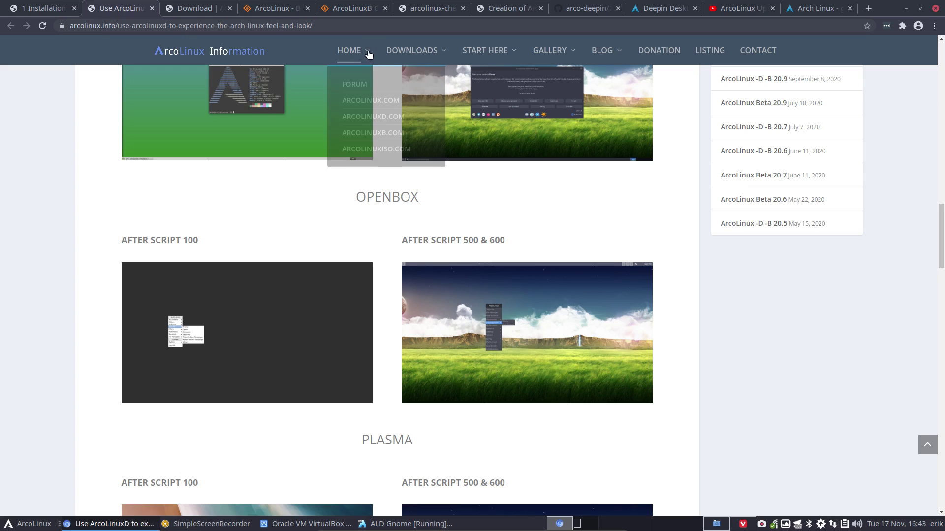
{"action": "left_click", "coordinate": [383, 117]}
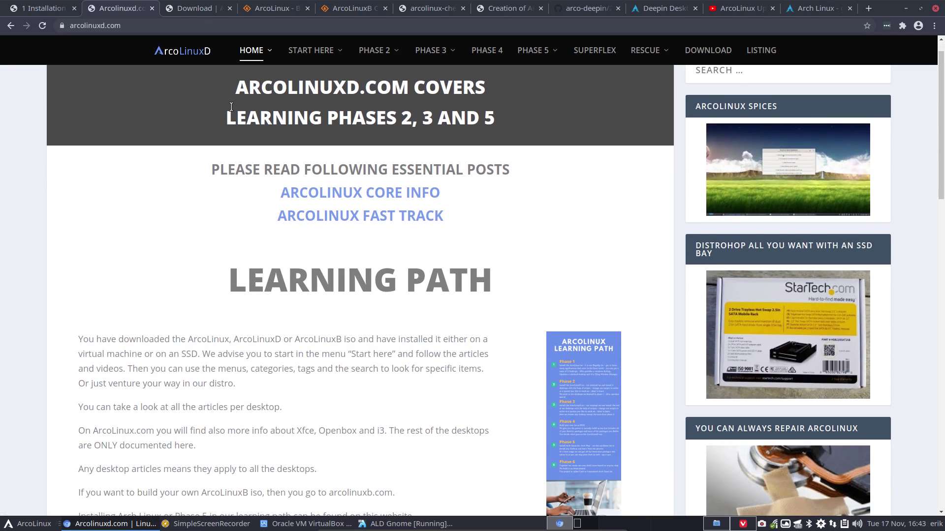
Step: Open the article about using GitHub as backup and scroll through it
{"action": "mouse_move", "coordinate": [312, 54]}
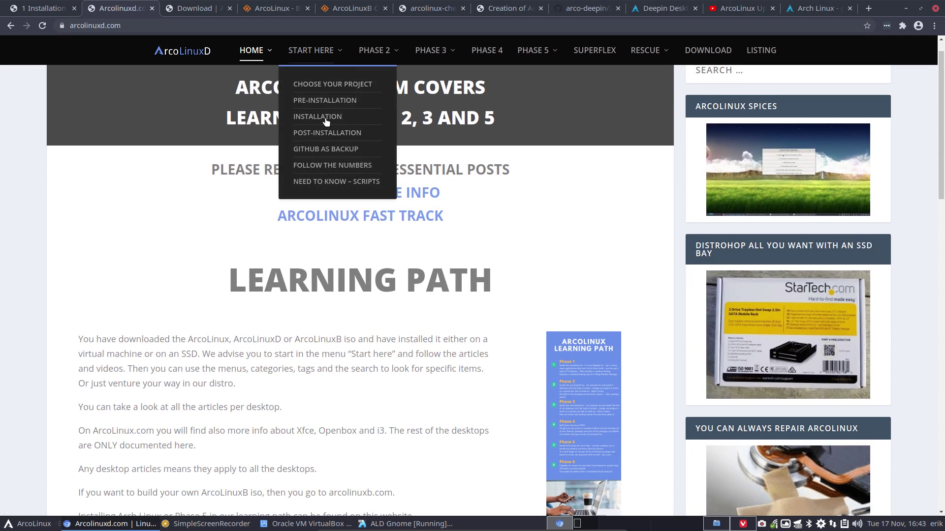
{"action": "left_click", "coordinate": [343, 152]}
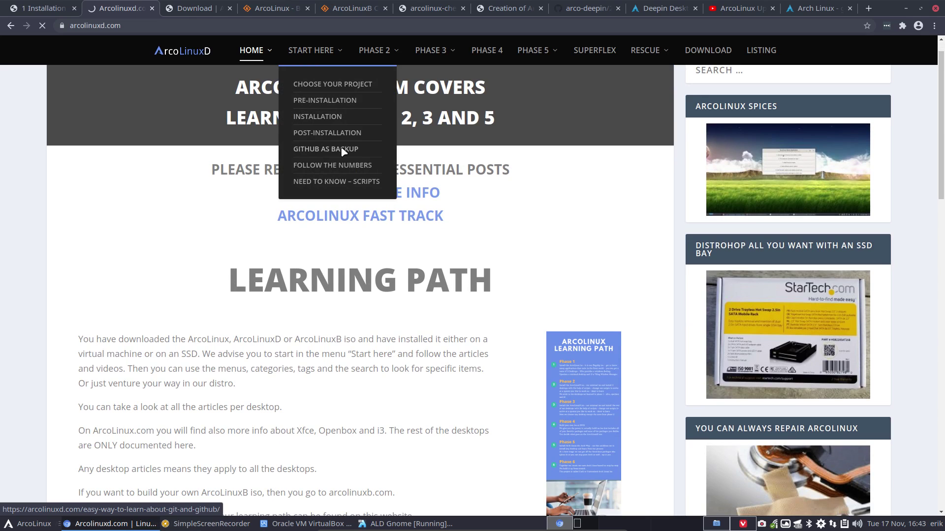
{"action": "scroll", "coordinate": [249, 261], "scroll_direction": "down", "scroll_amount": 5}
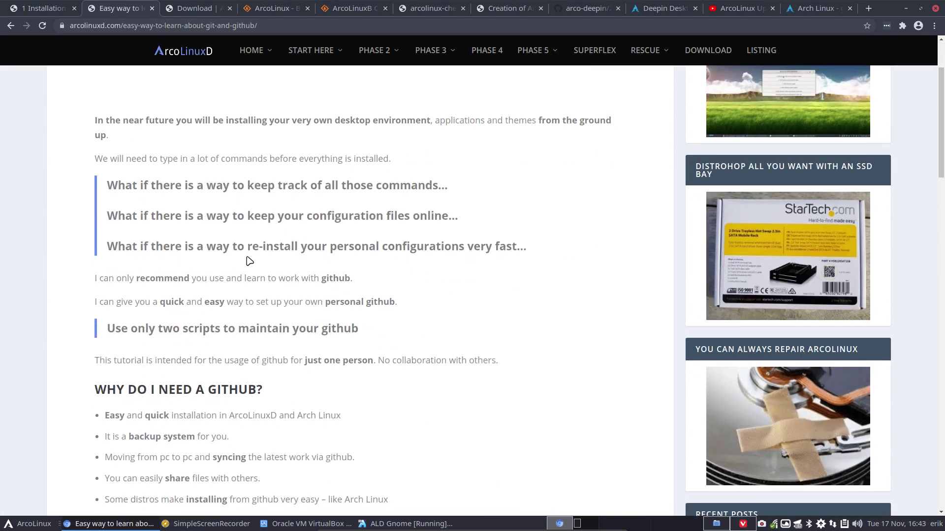
{"action": "scroll", "coordinate": [248, 261], "scroll_direction": "down", "scroll_amount": 3}
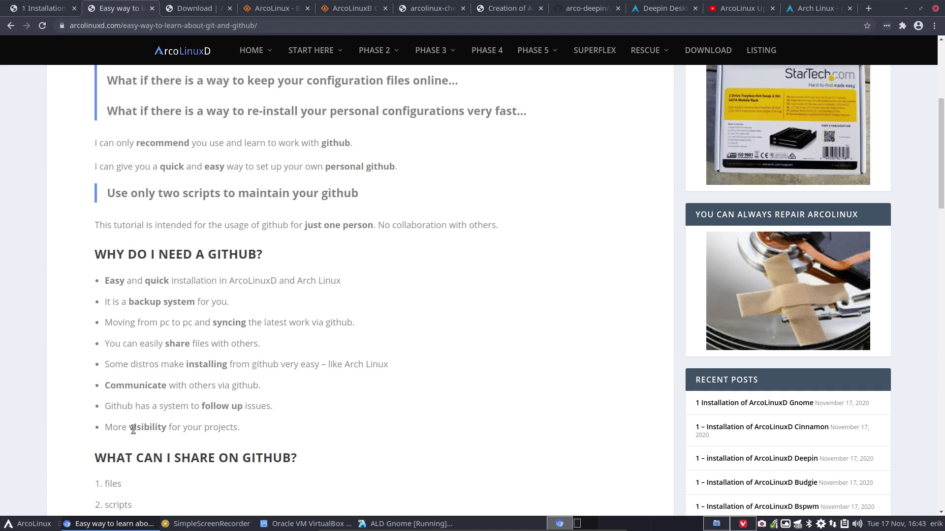
{"action": "scroll", "coordinate": [133, 427], "scroll_direction": "down", "scroll_amount": 3}
{"action": "scroll", "coordinate": [133, 431], "scroll_direction": "down", "scroll_amount": 3}
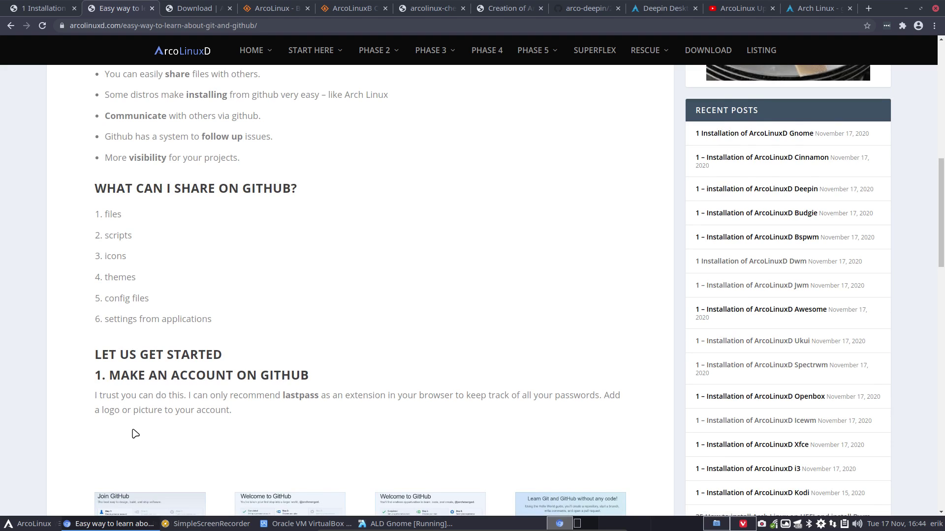
{"action": "scroll", "coordinate": [134, 433], "scroll_direction": "down", "scroll_amount": 15}
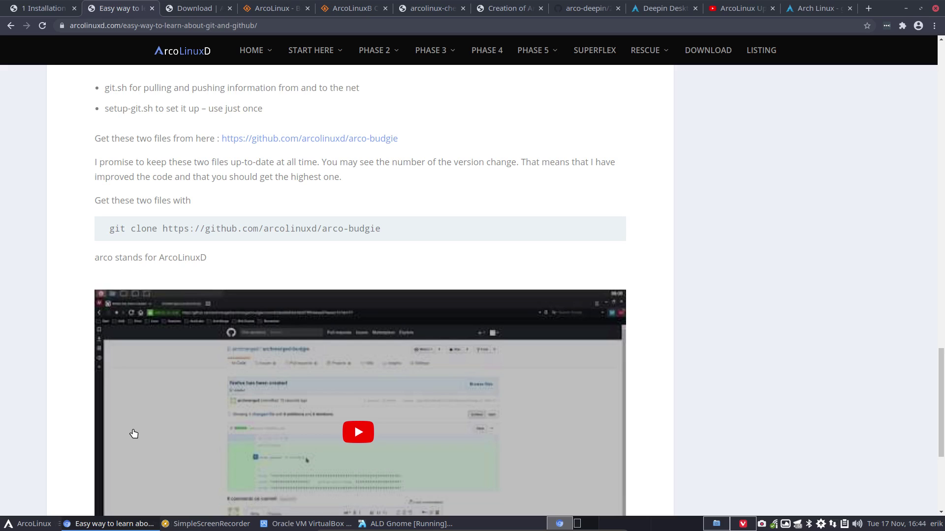
{"action": "scroll", "coordinate": [105, 404], "scroll_direction": "down", "scroll_amount": 5}
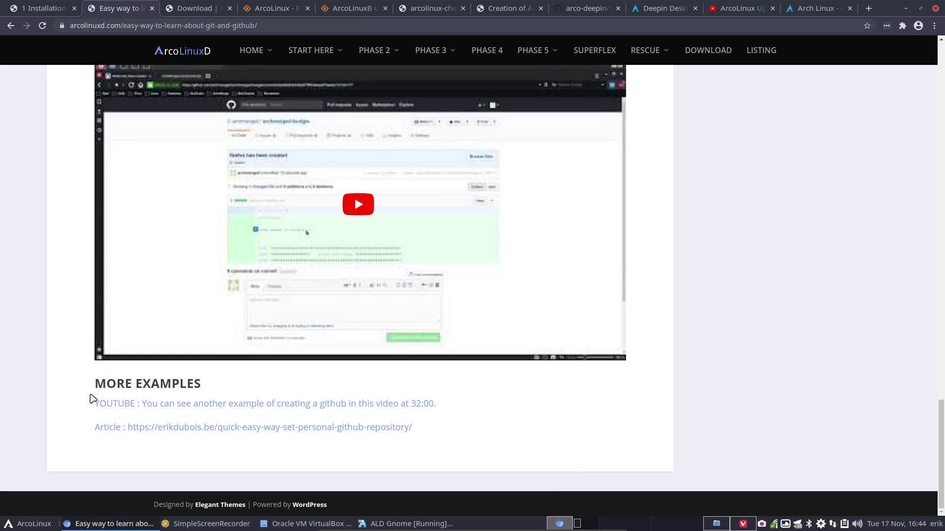
{"action": "scroll", "coordinate": [92, 399], "scroll_direction": "up", "scroll_amount": 15}
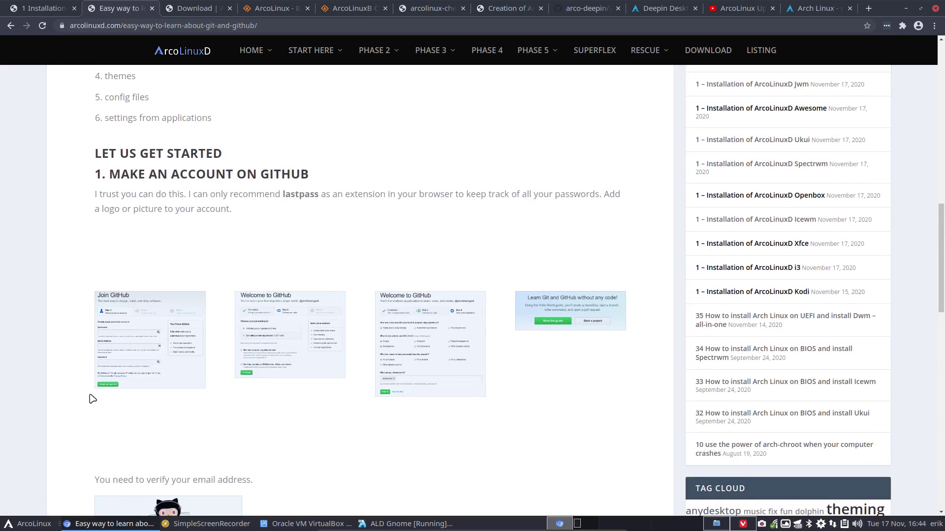
Step: View the enlarged Join GitHub screenshot, scroll to section 3, then minimise Chromium
{"action": "left_click", "coordinate": [172, 346]}
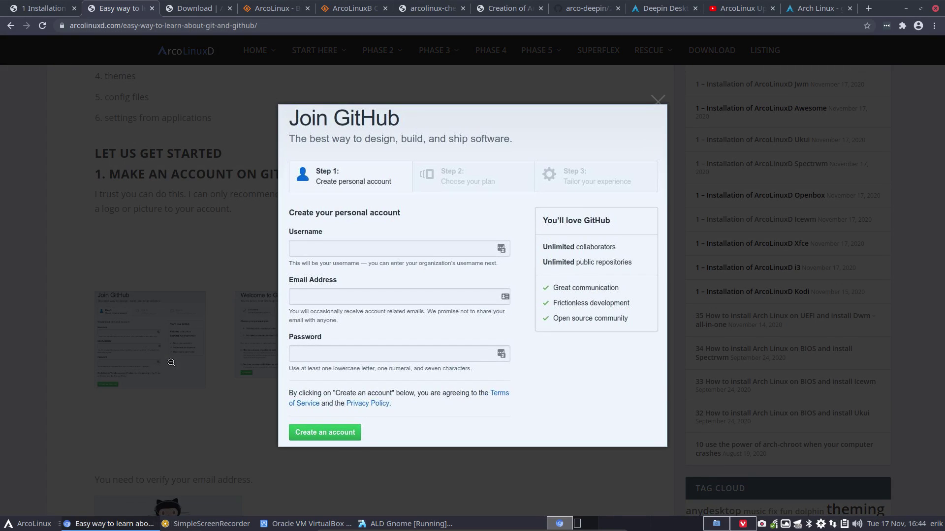
{"action": "left_click", "coordinate": [154, 422]}
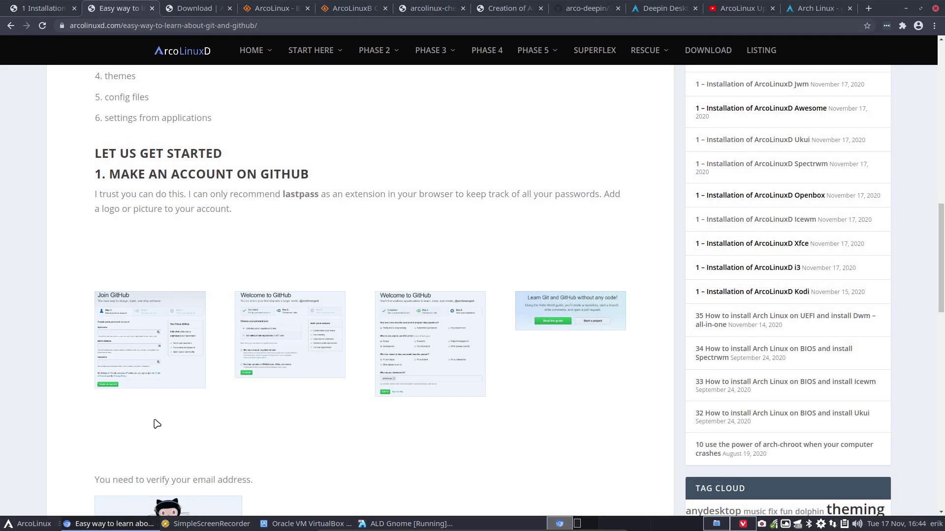
{"action": "scroll", "coordinate": [259, 364], "scroll_direction": "down", "scroll_amount": 3}
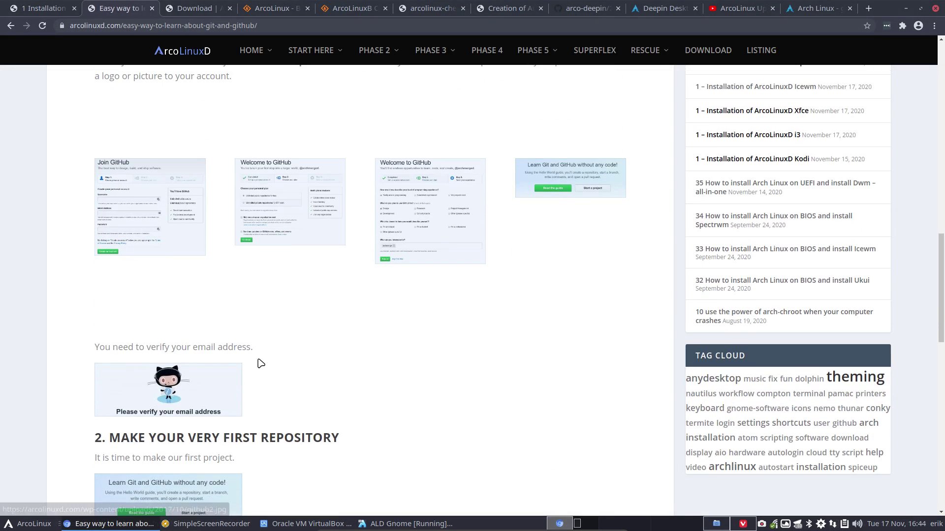
{"action": "scroll", "coordinate": [261, 364], "scroll_direction": "down", "scroll_amount": 4}
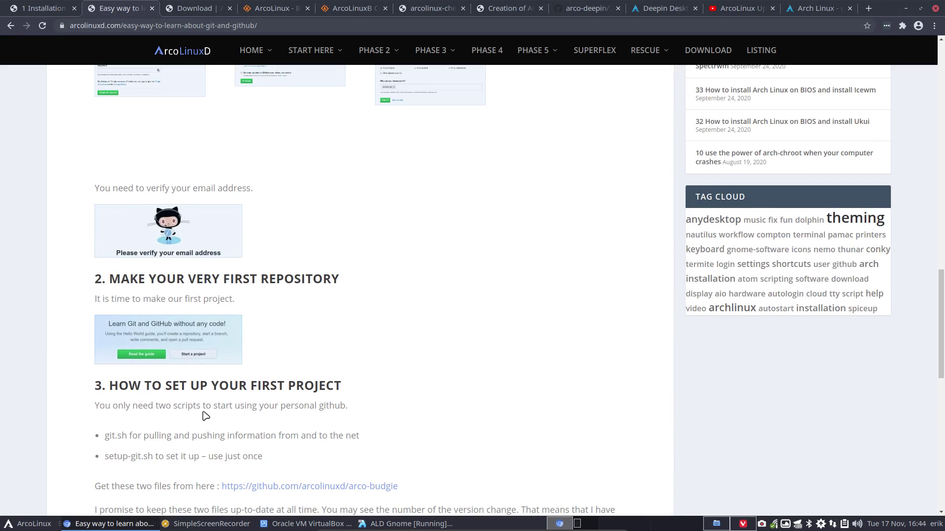
{"action": "left_click", "coordinate": [906, 8]}
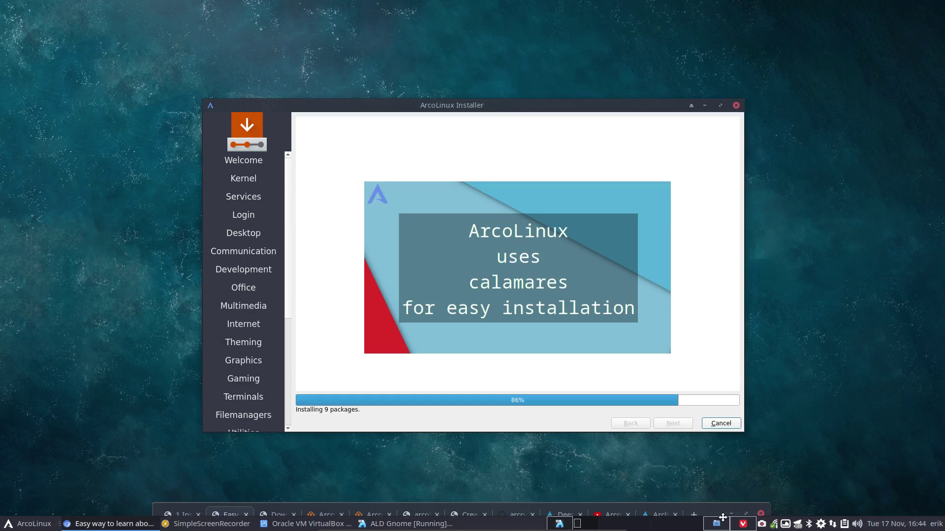
Step: Restore the browser and open 300-software-arcolinux-3thparty.sh from the arco-deepin file list
{"action": "left_click", "coordinate": [722, 517]}
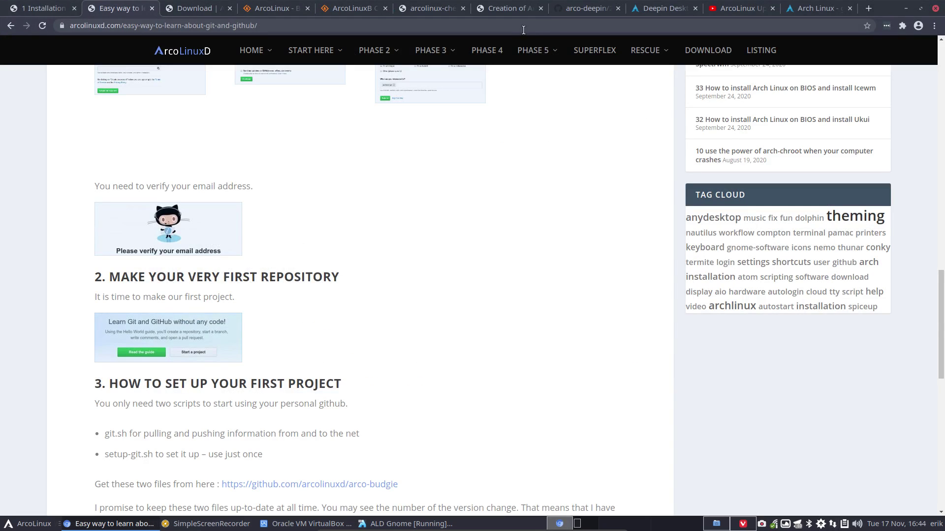
{"action": "left_click", "coordinate": [505, 8]}
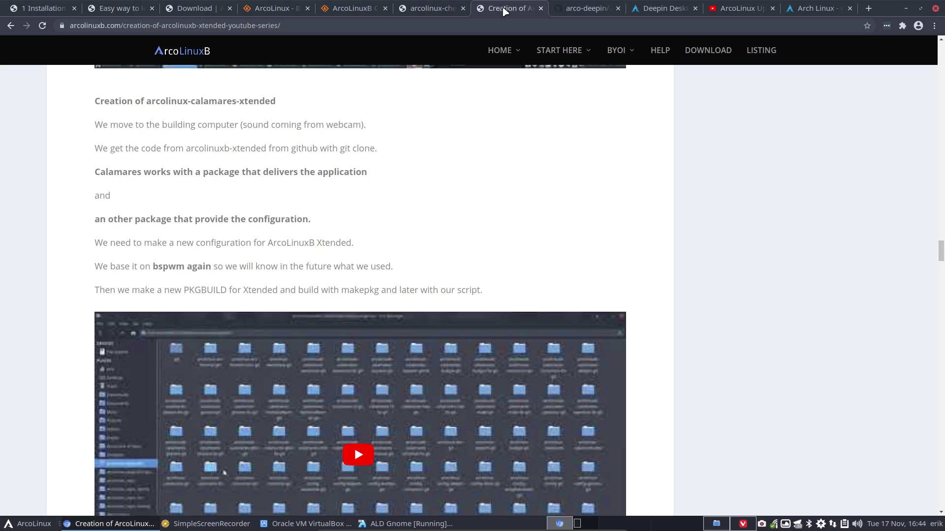
{"action": "left_click", "coordinate": [580, 9]}
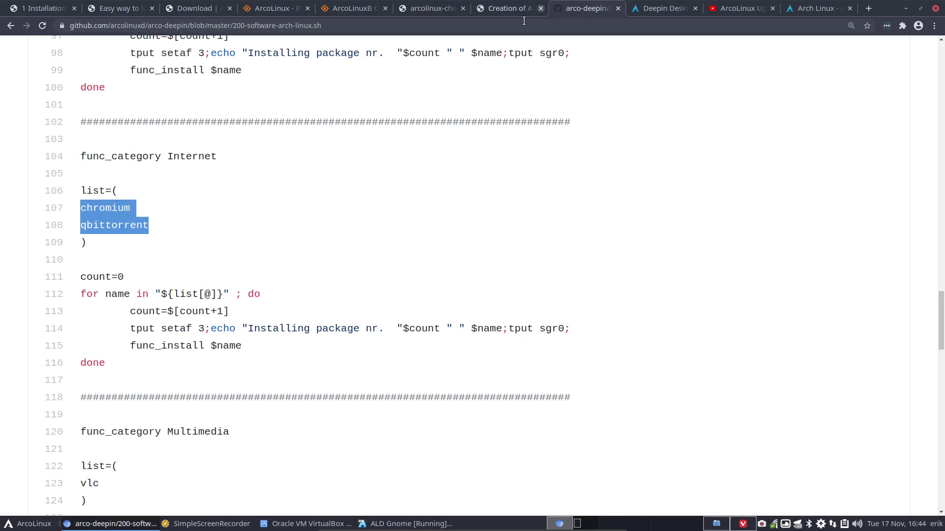
{"action": "left_click", "coordinate": [11, 27]}
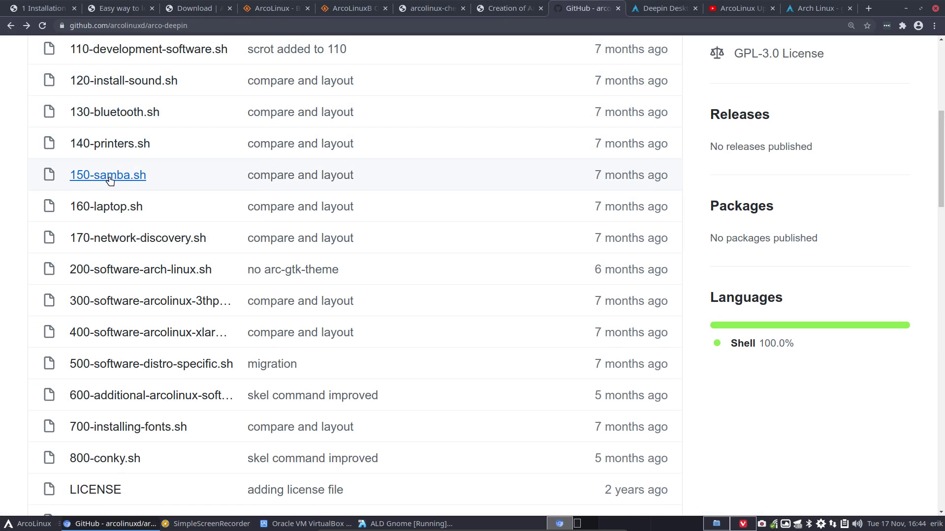
{"action": "scroll", "coordinate": [127, 175], "scroll_direction": "up", "scroll_amount": 3}
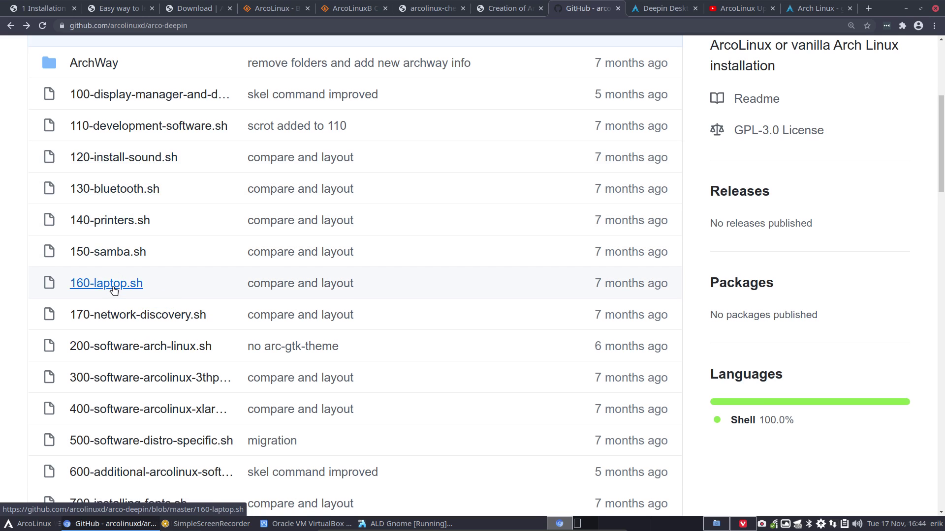
{"action": "scroll", "coordinate": [115, 289], "scroll_direction": "down", "scroll_amount": 3}
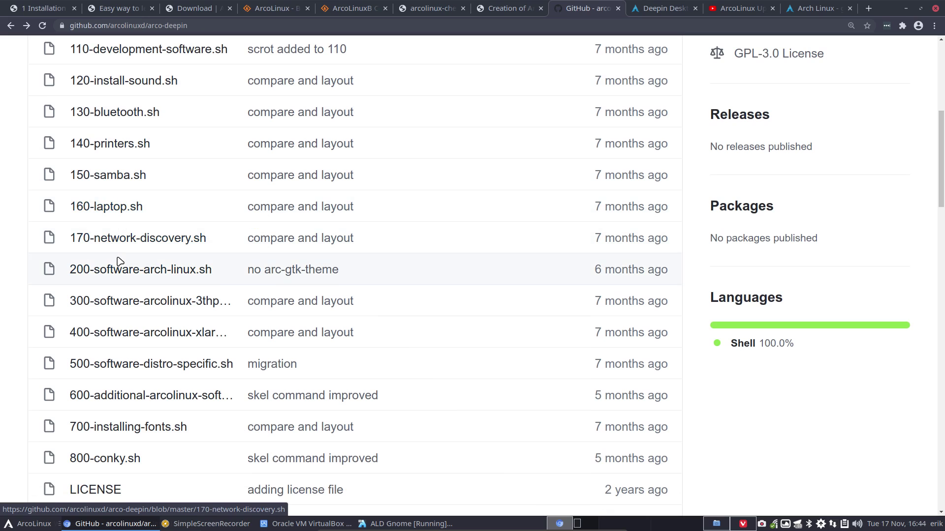
{"action": "left_click", "coordinate": [148, 303]}
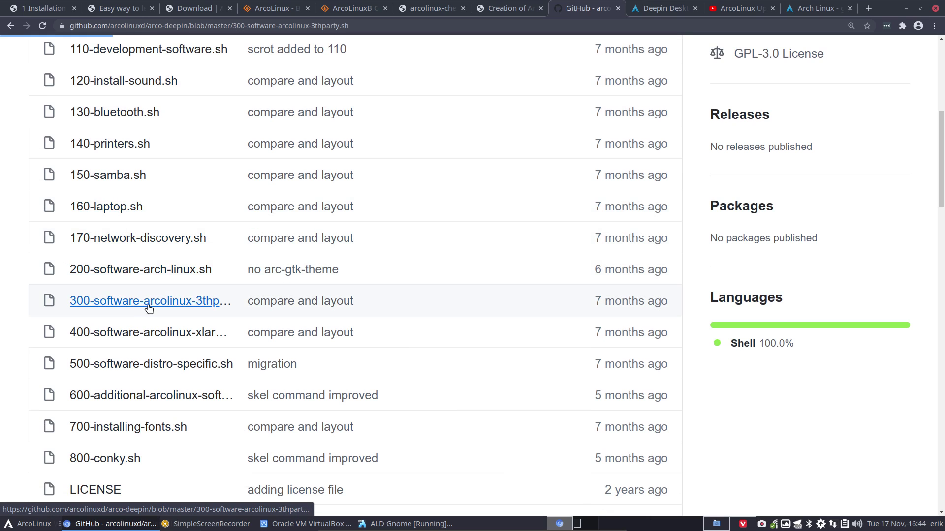
Step: Select mintstick-git in the 300-software script and search the app menu for 'usb'
{"action": "scroll", "coordinate": [150, 305], "scroll_direction": "down", "scroll_amount": 20}
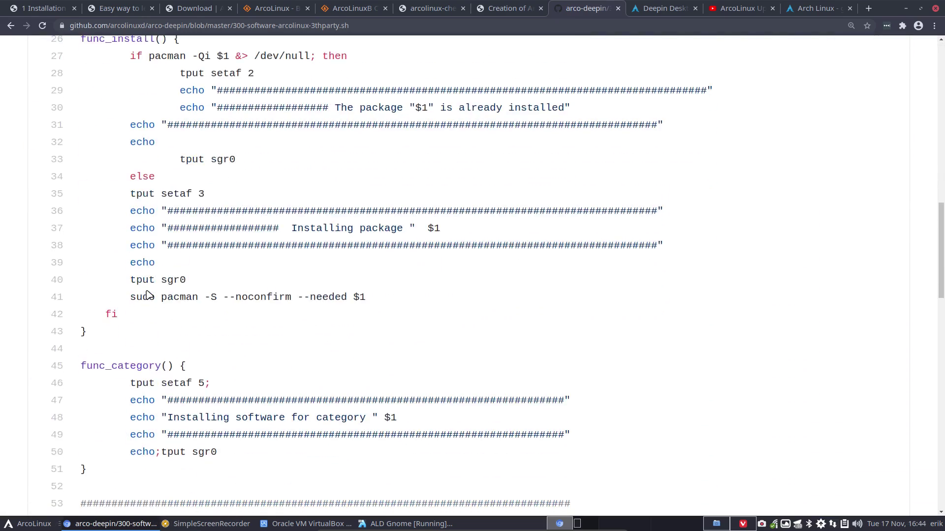
{"action": "scroll", "coordinate": [149, 294], "scroll_direction": "down", "scroll_amount": 5}
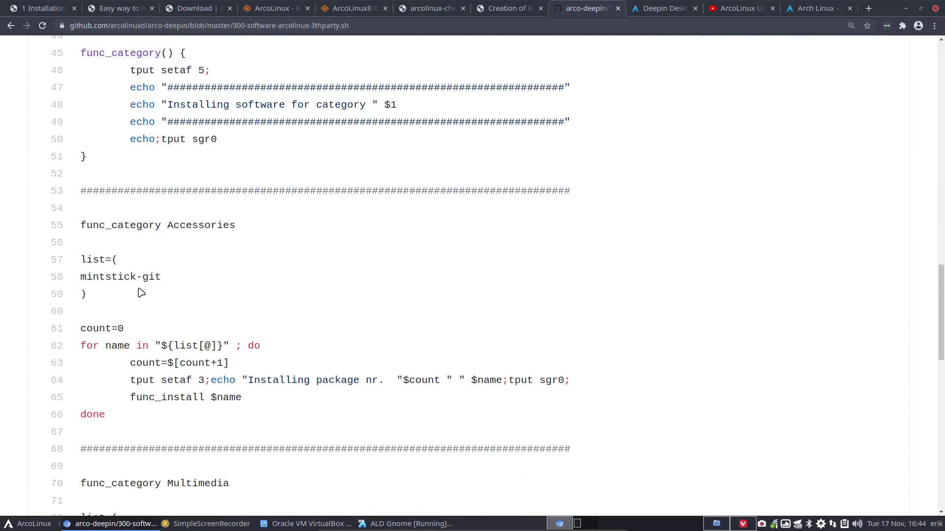
{"action": "left_click_drag", "start_coordinate": [166, 278], "coordinate": [79, 281]}
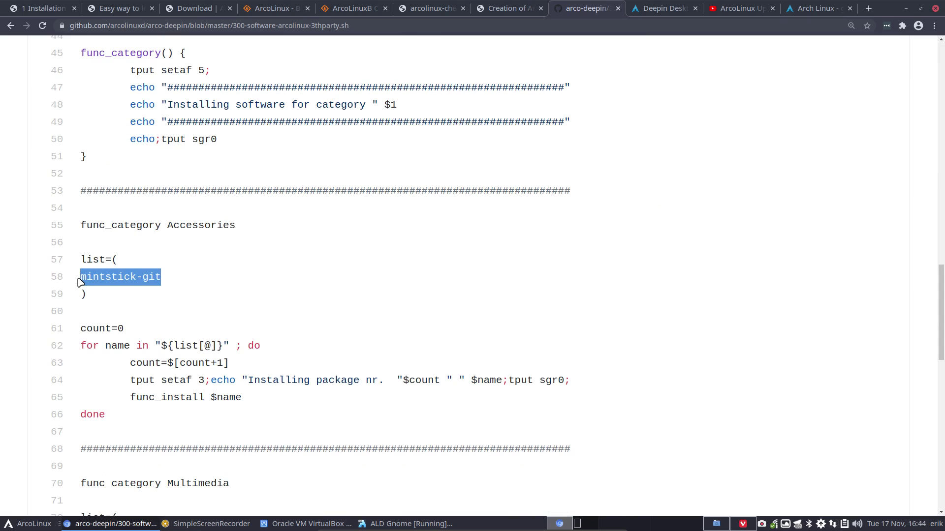
{"action": "left_click", "coordinate": [20, 526]}
{"action": "type", "text": "usb"}
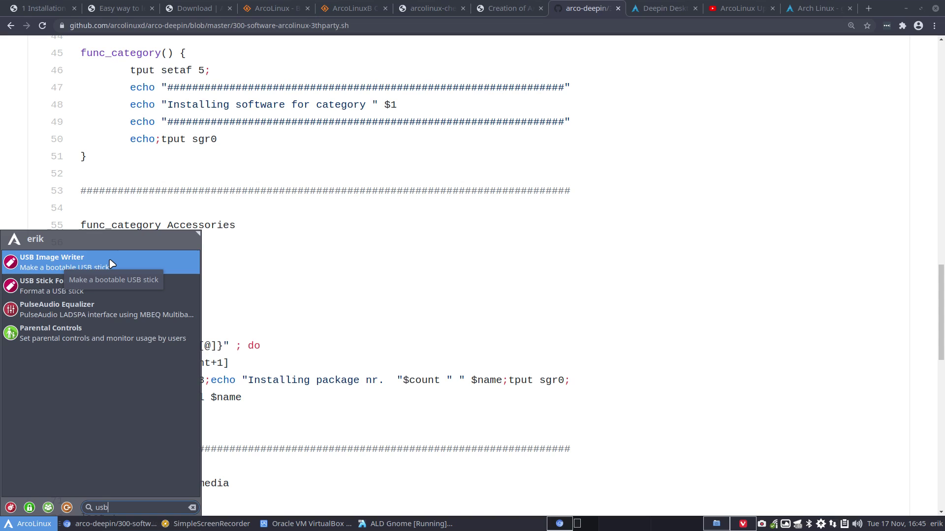
{"action": "left_click", "coordinate": [235, 263]}
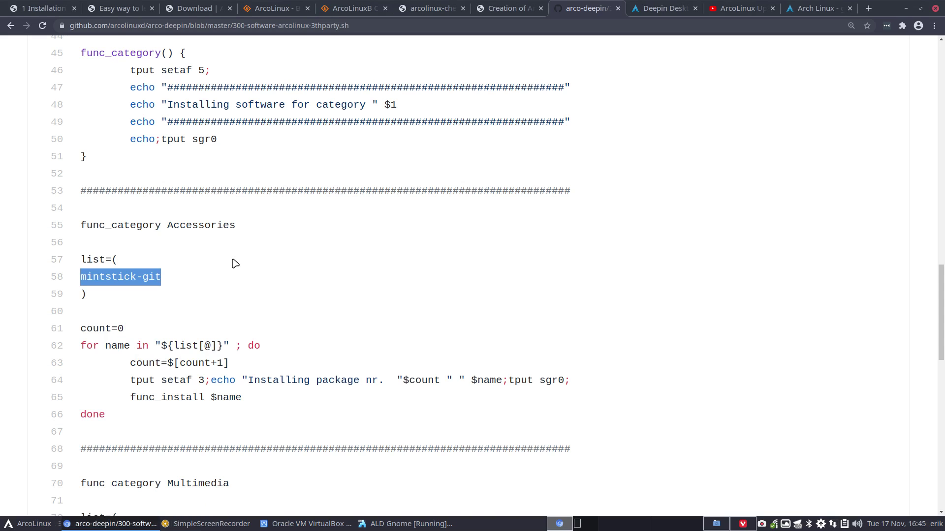
Step: Highlight more package names, then go back and open 500-software-distro-specific.sh
{"action": "scroll", "coordinate": [235, 263], "scroll_direction": "down", "scroll_amount": 1}
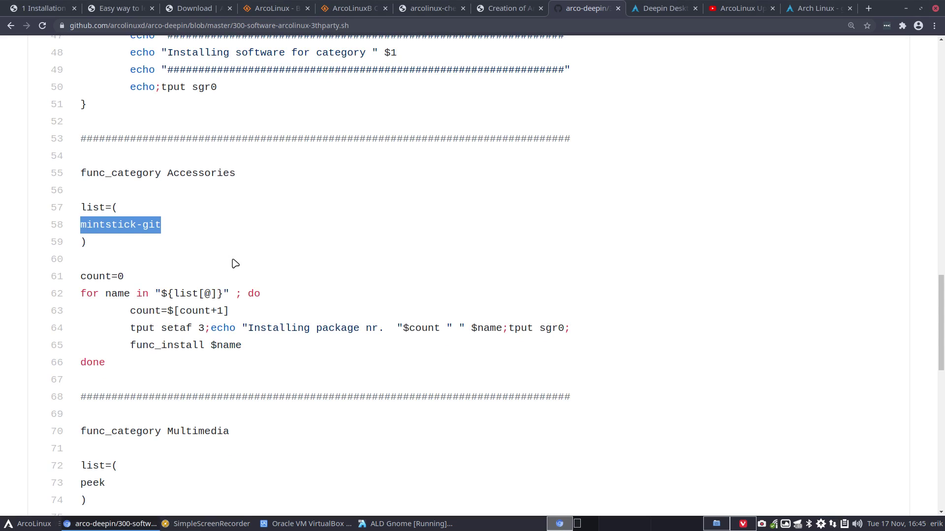
{"action": "scroll", "coordinate": [234, 264], "scroll_direction": "down", "scroll_amount": 4}
{"action": "left_click_drag", "start_coordinate": [138, 276], "coordinate": [81, 274]}
{"action": "scroll", "coordinate": [190, 355], "scroll_direction": "down", "scroll_amount": 5}
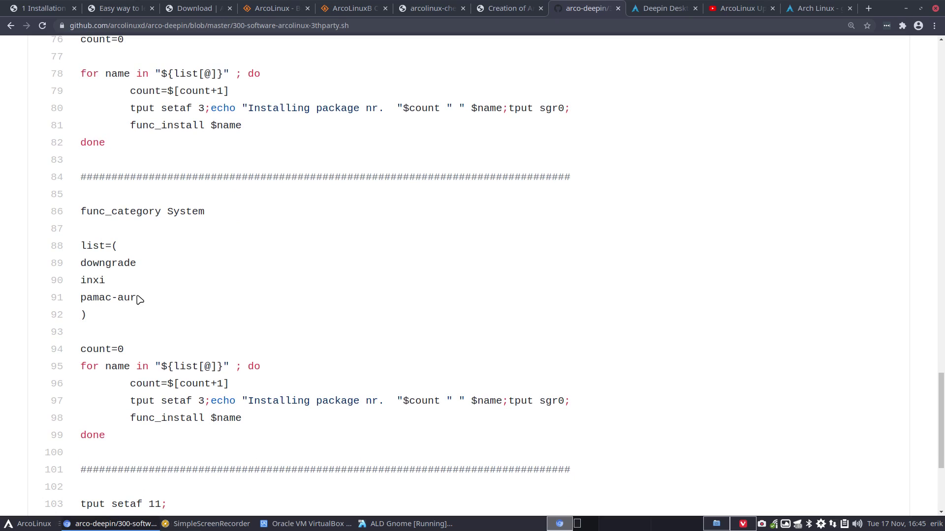
{"action": "left_click_drag", "start_coordinate": [139, 299], "coordinate": [131, 298]}
{"action": "scroll", "coordinate": [171, 346], "scroll_direction": "down", "scroll_amount": 3}
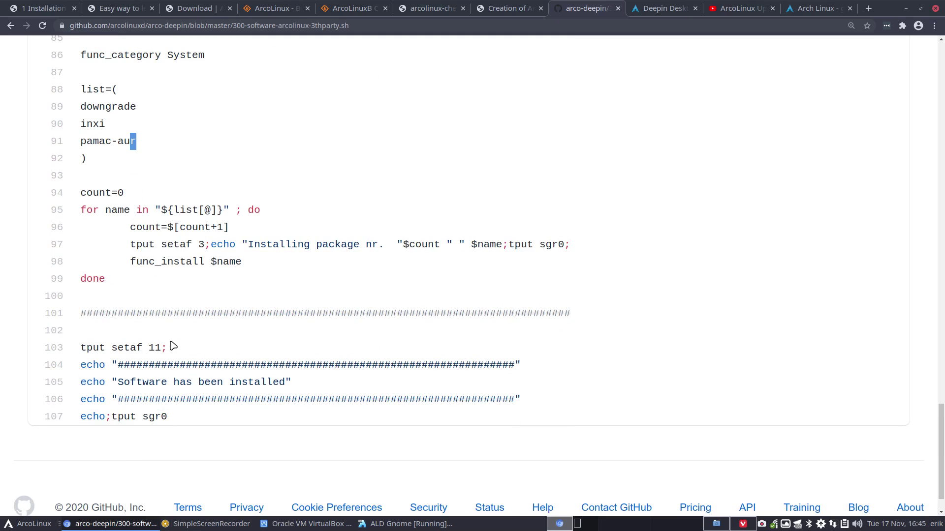
{"action": "left_click", "coordinate": [10, 25]}
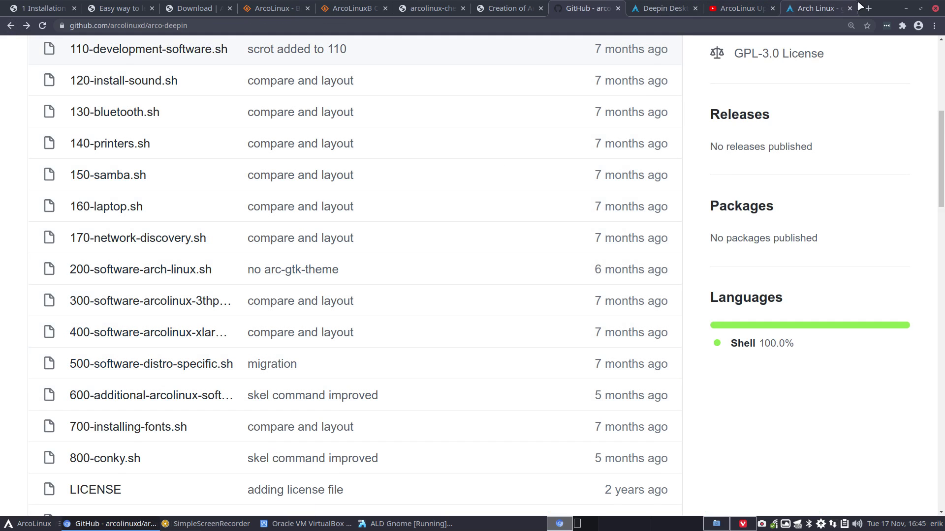
{"action": "left_click_drag", "start_coordinate": [887, 21], "coordinate": [755, 5]}
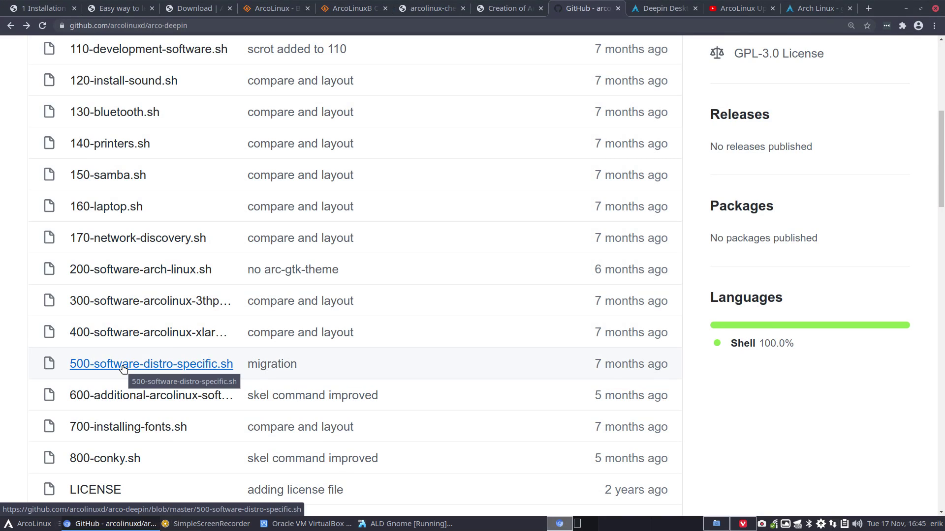
{"action": "left_click", "coordinate": [122, 368]}
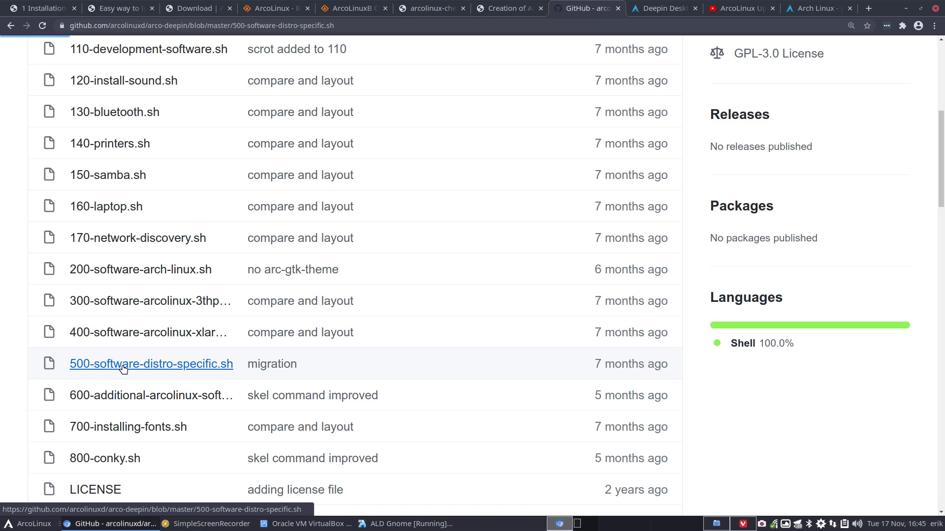
Step: Scroll through the 500-software-distro-specific.sh script and return to the repository file list
{"action": "scroll", "coordinate": [122, 369], "scroll_direction": "down", "scroll_amount": 20}
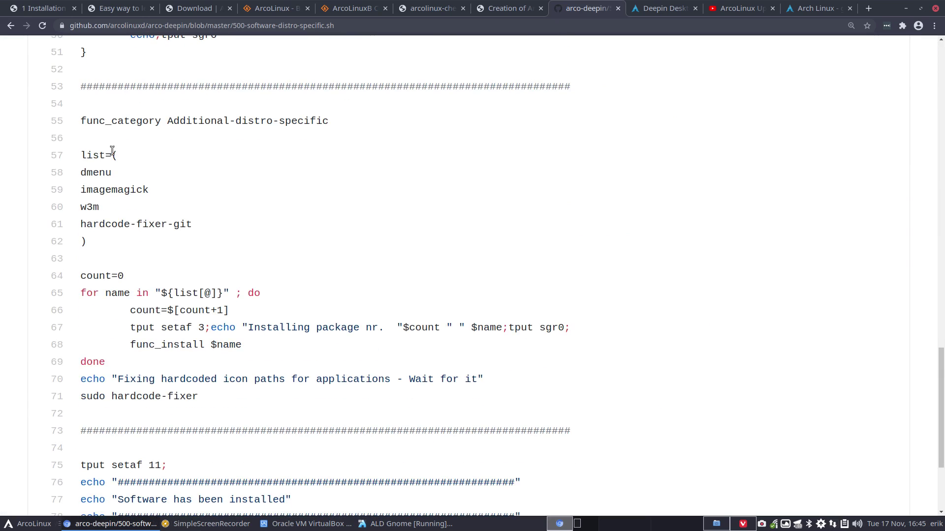
{"action": "scroll", "coordinate": [138, 234], "scroll_direction": "down", "scroll_amount": 3}
{"action": "scroll", "coordinate": [138, 234], "scroll_direction": "down", "scroll_amount": 3}
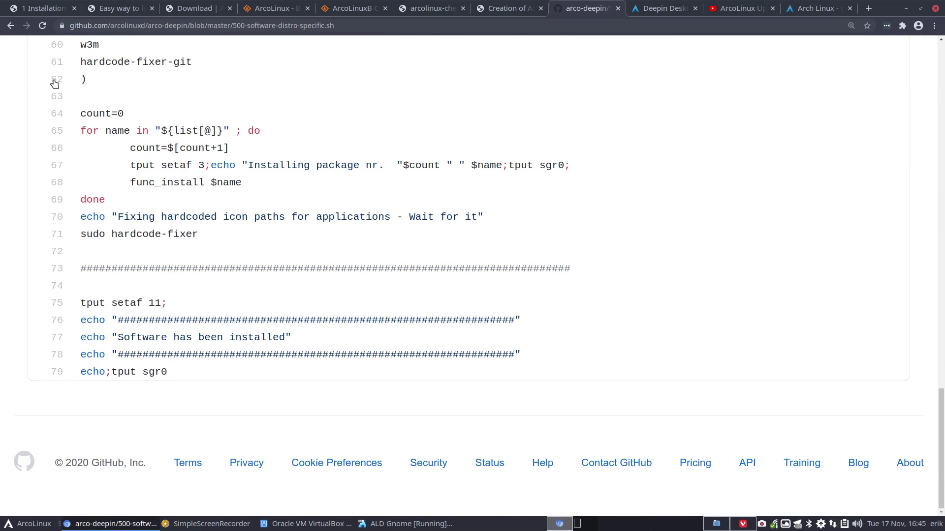
{"action": "left_click", "coordinate": [10, 25]}
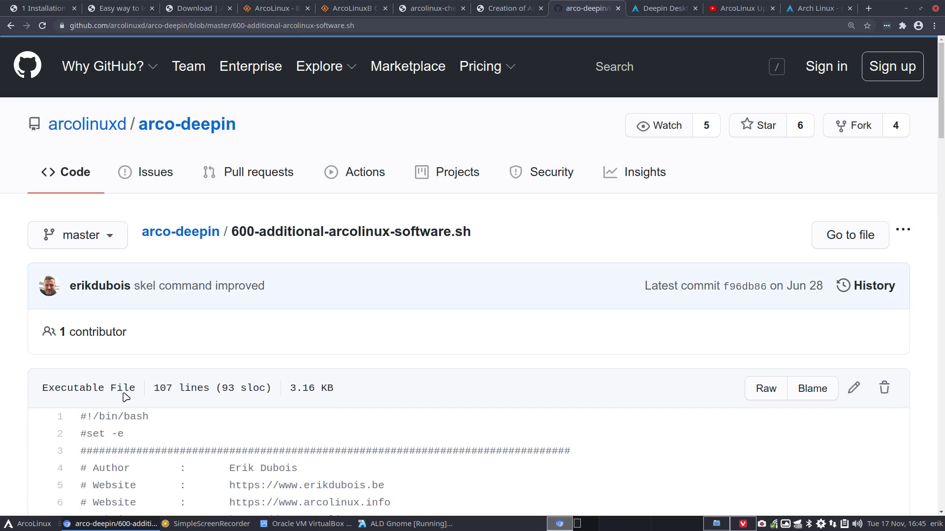
Step: Scroll 600-additional-arcolinux-software.sh down to its Arcolinux-Desktop package list
{"action": "scroll", "coordinate": [95, 393], "scroll_direction": "down", "scroll_amount": 10}
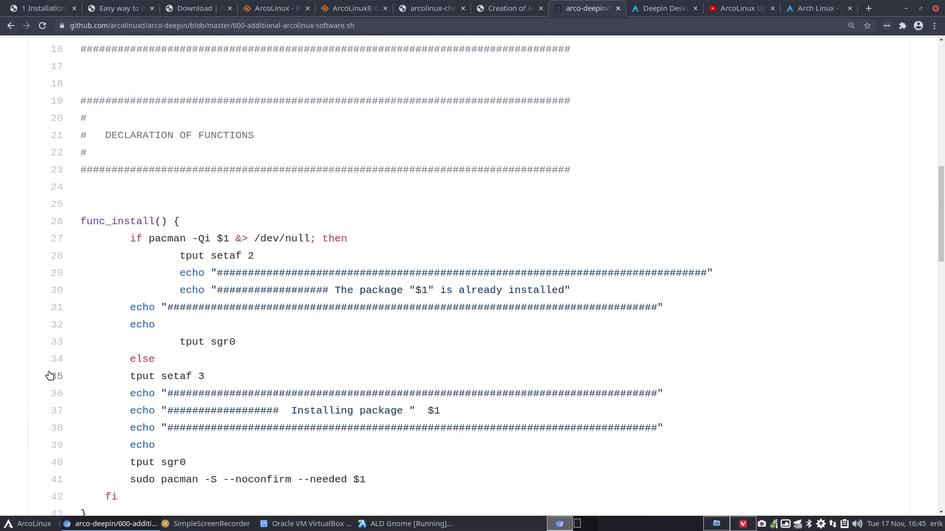
{"action": "scroll", "coordinate": [49, 376], "scroll_direction": "down", "scroll_amount": 5}
{"action": "scroll", "coordinate": [50, 376], "scroll_direction": "down", "scroll_amount": 5}
{"action": "scroll", "coordinate": [49, 376], "scroll_direction": "down", "scroll_amount": 3}
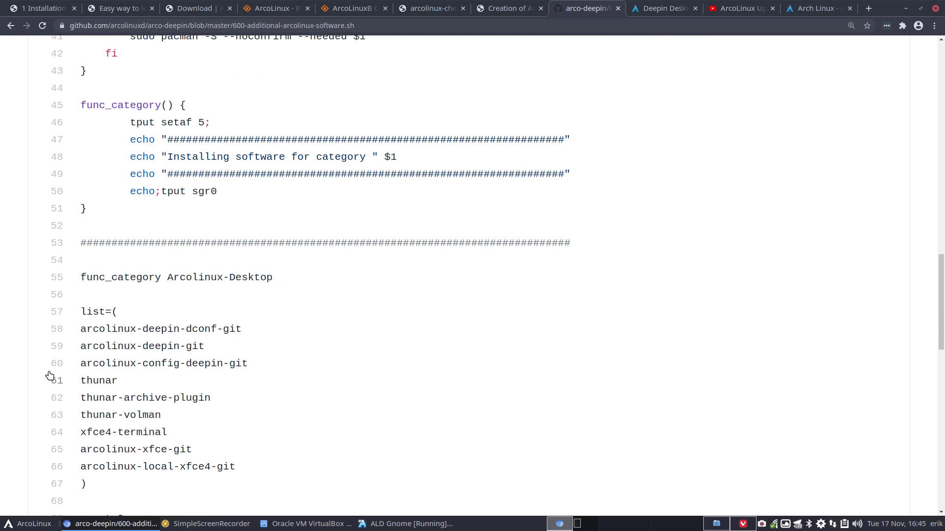
{"action": "scroll", "coordinate": [49, 376], "scroll_direction": "down", "scroll_amount": 3}
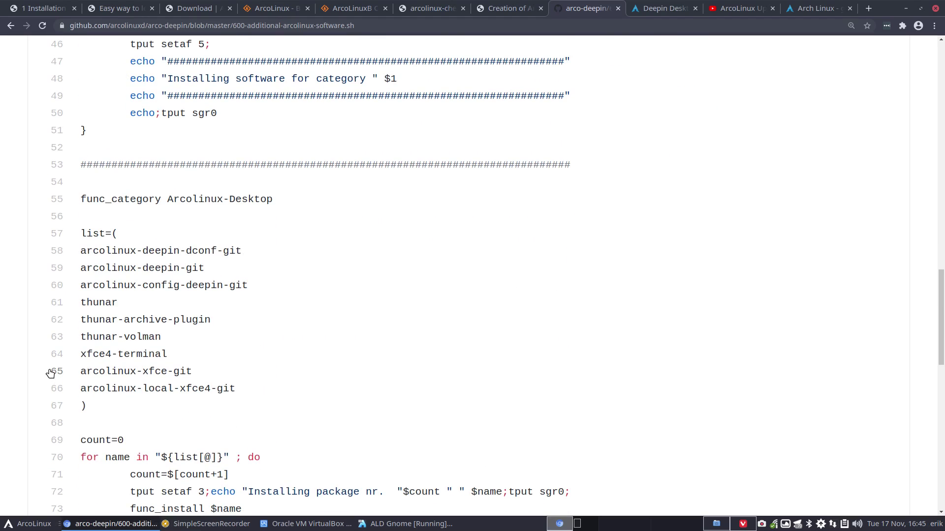
{"action": "scroll", "coordinate": [50, 374], "scroll_direction": "up", "scroll_amount": 20}
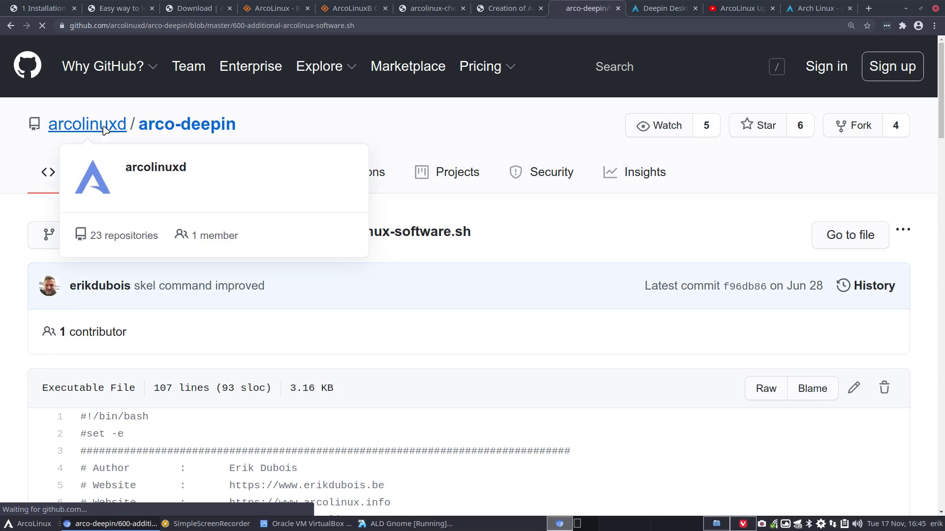
Step: Open the arcolinuxd organization and search its repositories for 'gnome' to open arco-gnome
{"action": "left_click", "coordinate": [101, 126]}
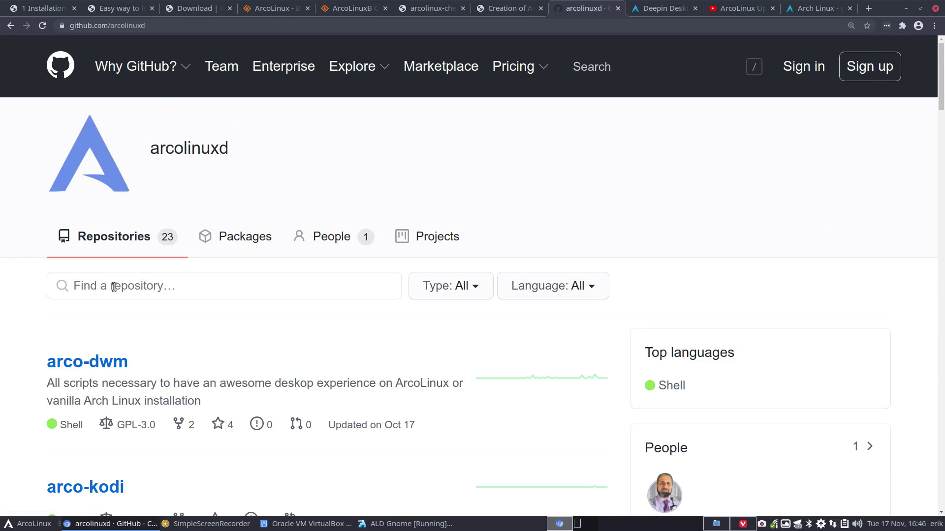
{"action": "left_click", "coordinate": [114, 287]}
{"action": "type", "text": "gnoi"}
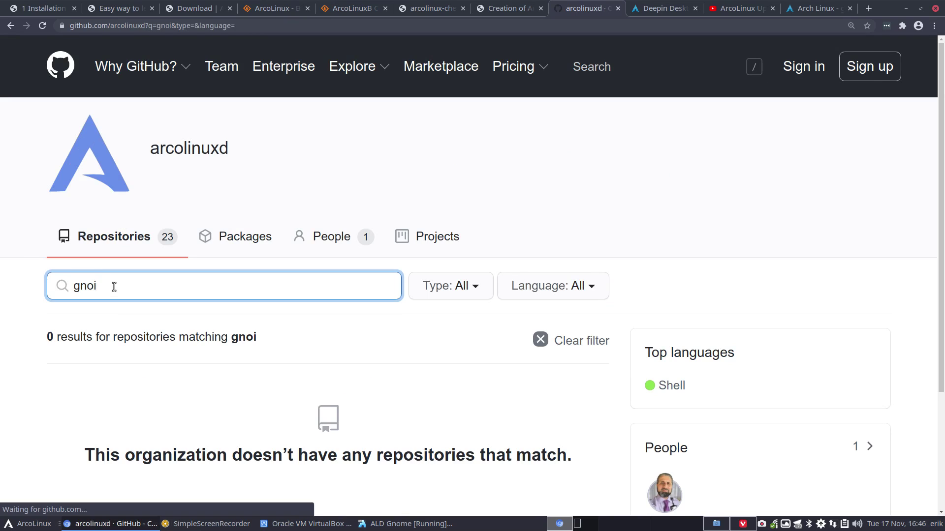
{"action": "key", "text": "BackSpace"}
{"action": "type", "text": "me"}
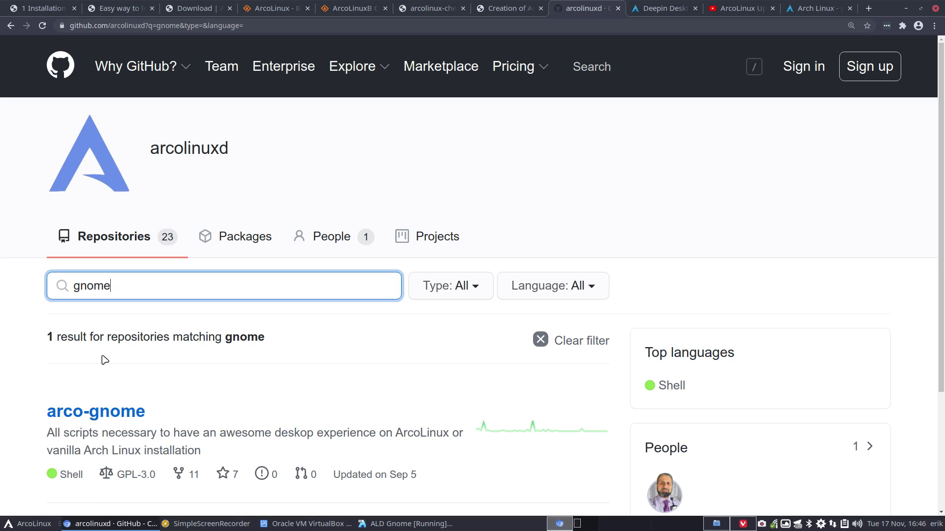
{"action": "left_click", "coordinate": [110, 413]}
Step: Open 600-additional-arcolinux-software.sh and scroll through its package lists
{"action": "scroll", "coordinate": [109, 402], "scroll_direction": "down", "scroll_amount": 6}
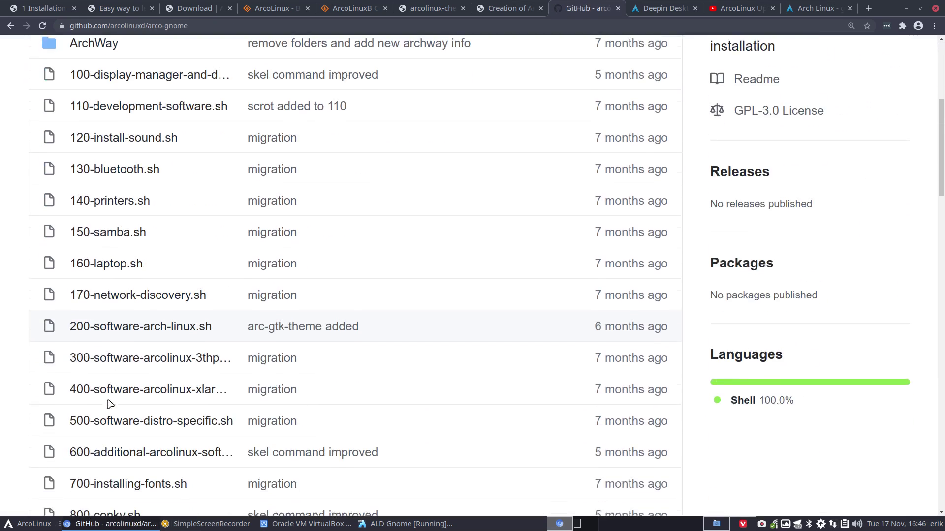
{"action": "scroll", "coordinate": [110, 402], "scroll_direction": "down", "scroll_amount": 1}
{"action": "left_click", "coordinate": [147, 321]}
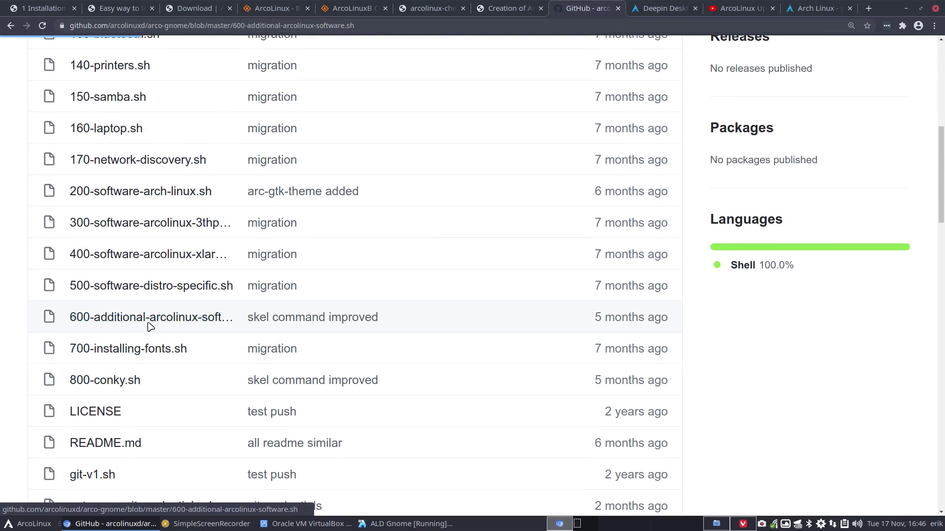
{"action": "scroll", "coordinate": [178, 306], "scroll_direction": "down", "scroll_amount": 15}
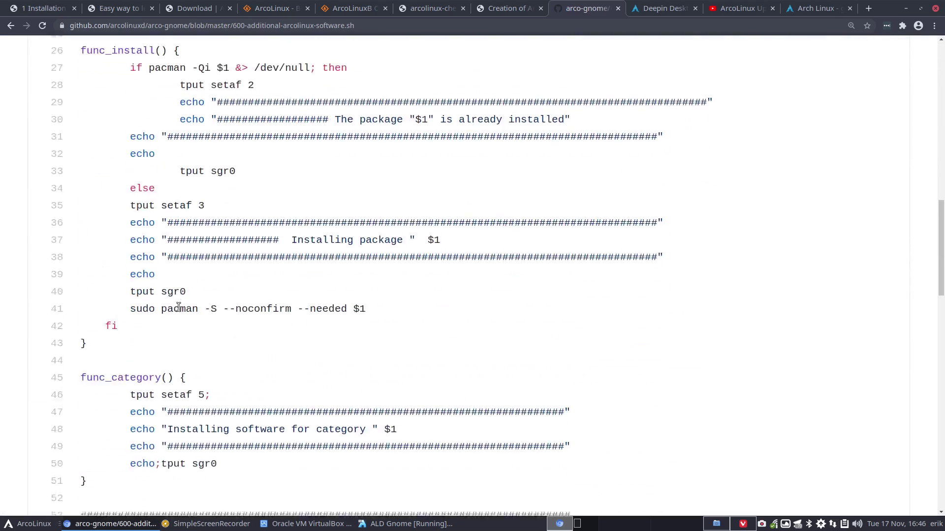
{"action": "scroll", "coordinate": [179, 306], "scroll_direction": "down", "scroll_amount": 5}
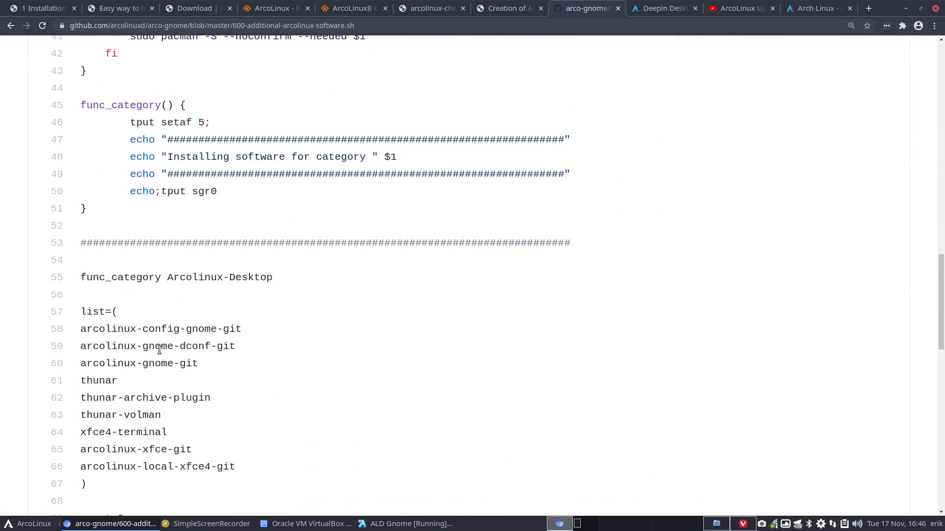
{"action": "scroll", "coordinate": [148, 369], "scroll_direction": "down", "scroll_amount": 5}
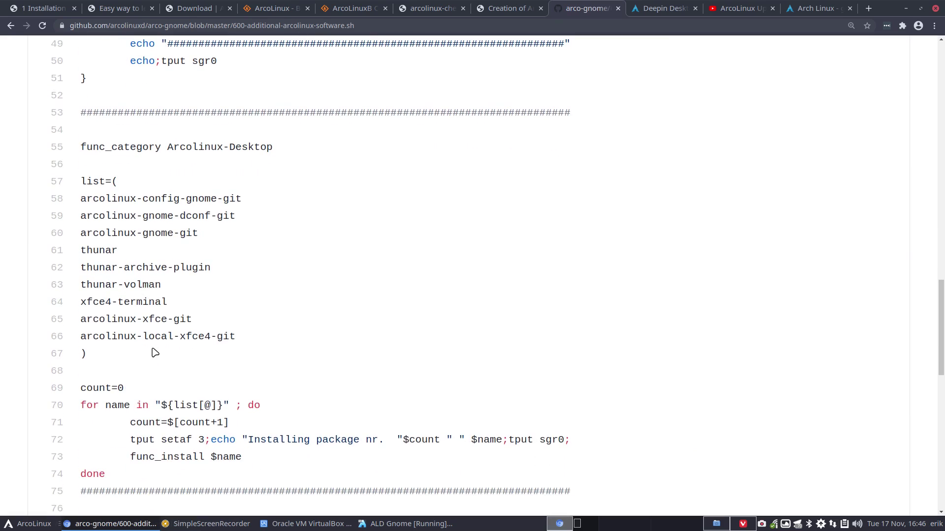
{"action": "left_click_drag", "start_coordinate": [236, 341], "coordinate": [81, 197]}
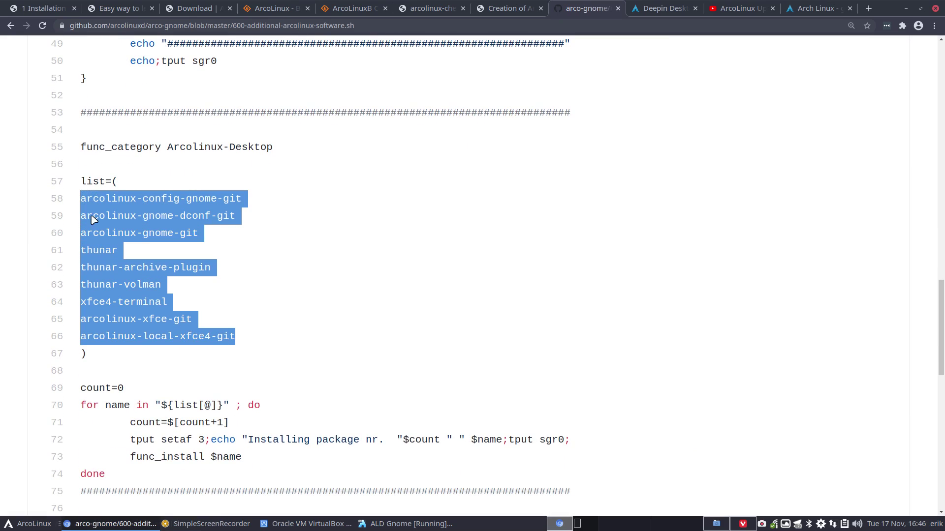
{"action": "scroll", "coordinate": [136, 279], "scroll_direction": "down", "scroll_amount": 1}
{"action": "scroll", "coordinate": [137, 279], "scroll_direction": "down", "scroll_amount": 10}
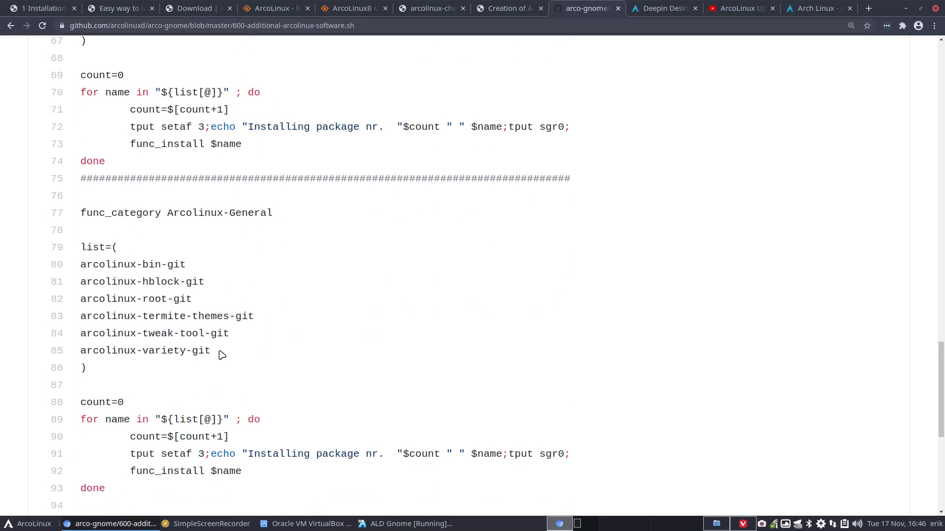
Step: Highlight entries in the Arcolinux-General list, including arcolinux-root-git, and scroll on
{"action": "left_click_drag", "start_coordinate": [220, 354], "coordinate": [120, 369]}
{"action": "left_click_drag", "start_coordinate": [223, 335], "coordinate": [167, 334]}
{"action": "left_click_drag", "start_coordinate": [173, 300], "coordinate": [143, 266]}
{"action": "scroll", "coordinate": [112, 326], "scroll_direction": "down", "scroll_amount": 9}
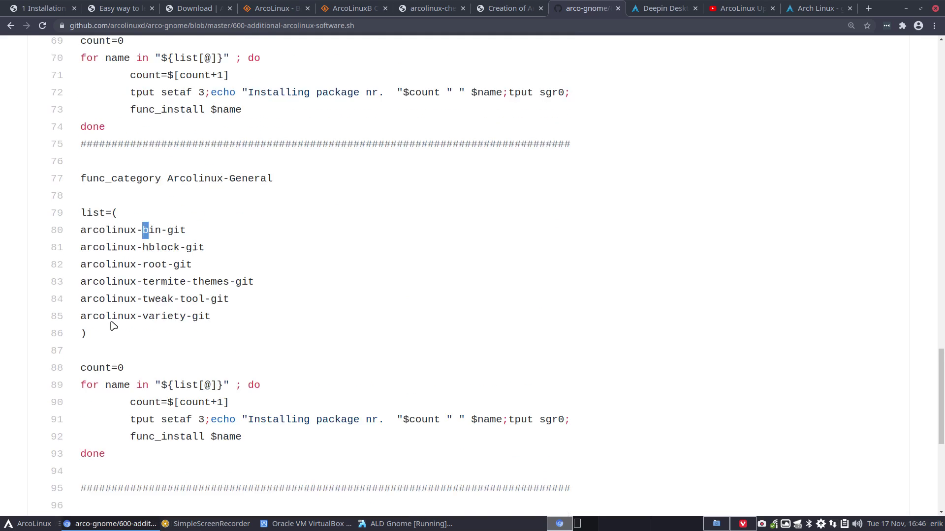
{"action": "scroll", "coordinate": [112, 326], "scroll_direction": "down", "scroll_amount": 3}
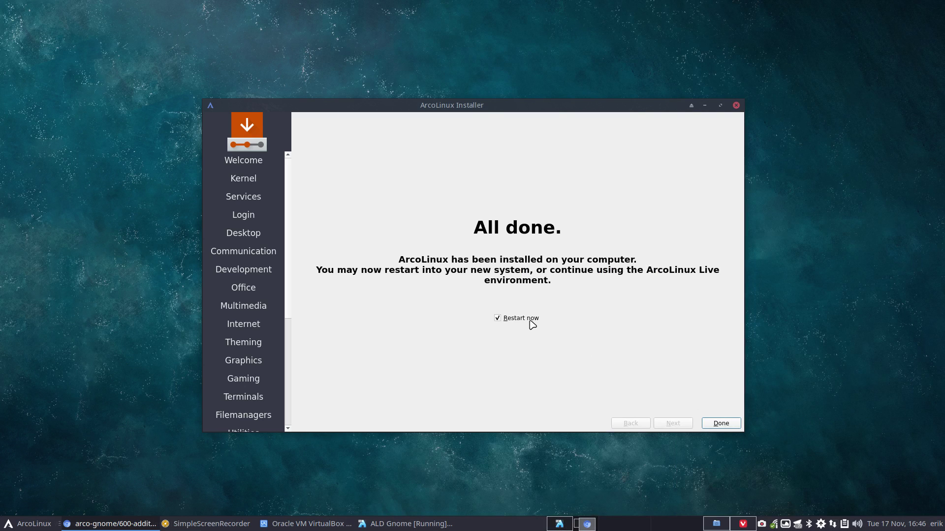
Step: Leave Restart now checked on the All done page and finish the installer to reboot
{"action": "left_click", "coordinate": [531, 322]}
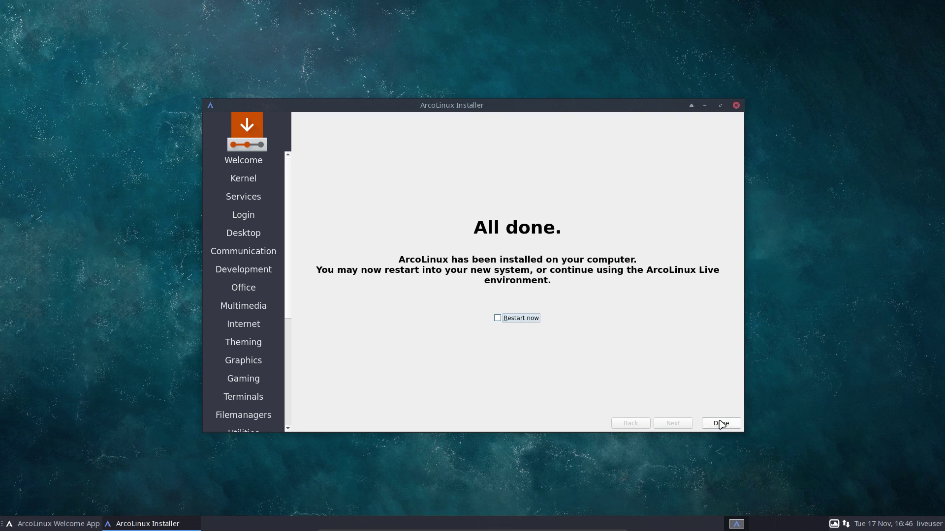
{"action": "left_click", "coordinate": [529, 321]}
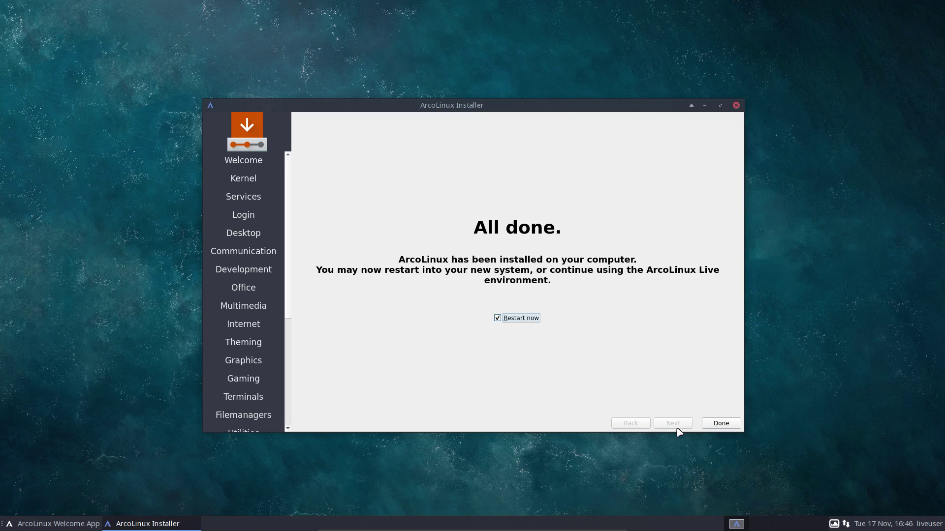
{"action": "left_click", "coordinate": [721, 423]}
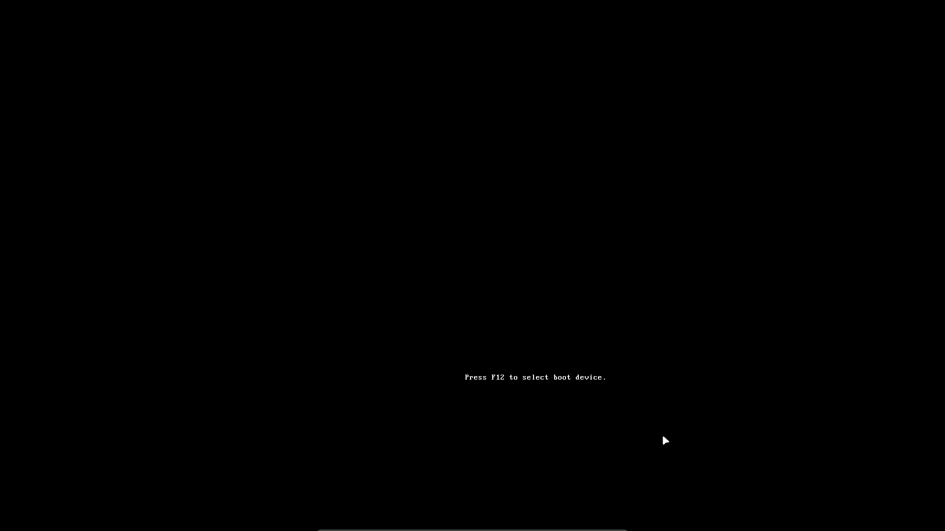
Step: Boot the existing OS, log in at the tty with the user's credentials, and start a systemctl enable command
{"action": "key", "text": "Down"}
{"action": "key", "text": "Down"}
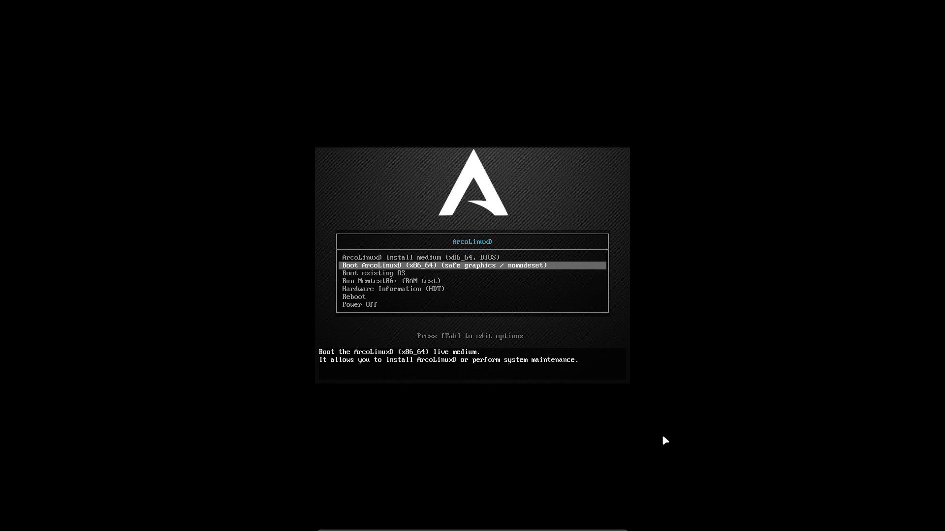
{"action": "key", "text": "Return"}
{"action": "key", "text": "Return"}
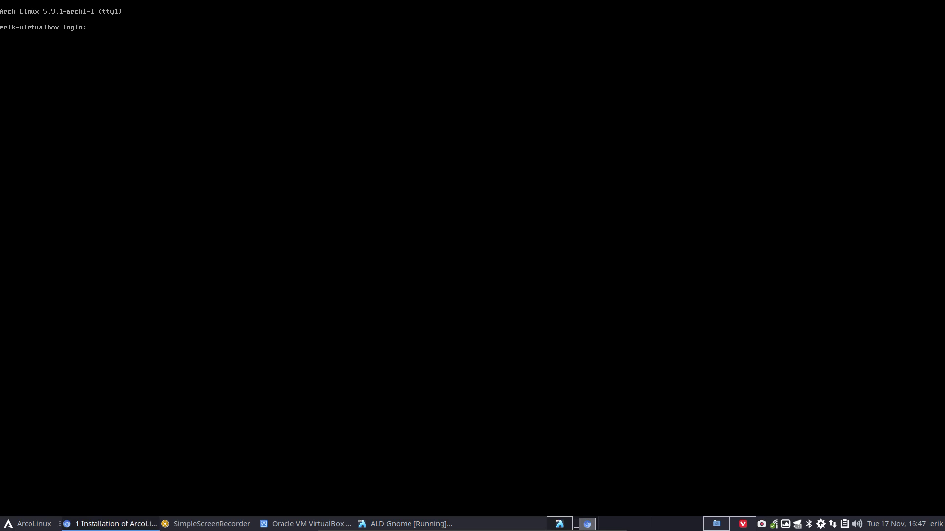
{"action": "type", "text": "erik"}
{"action": "key", "text": "Return"}
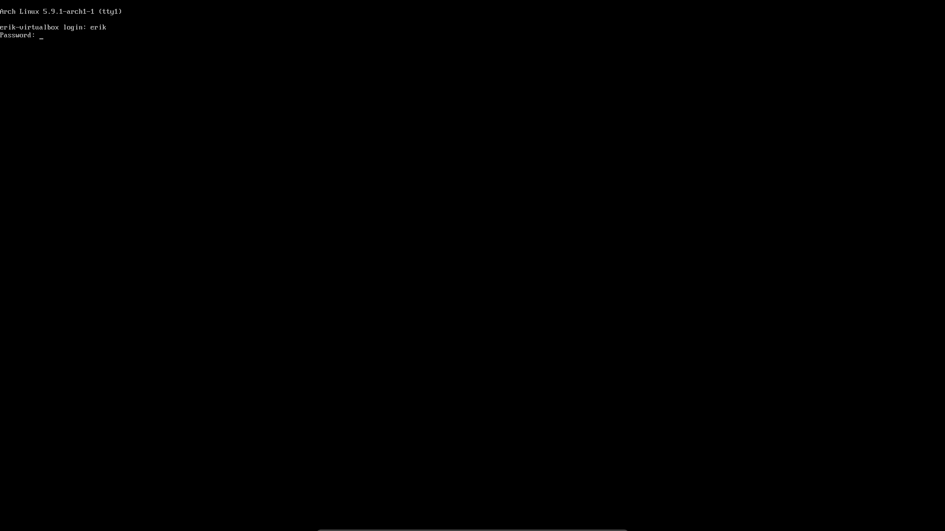
{"action": "key", "text": "Return"}
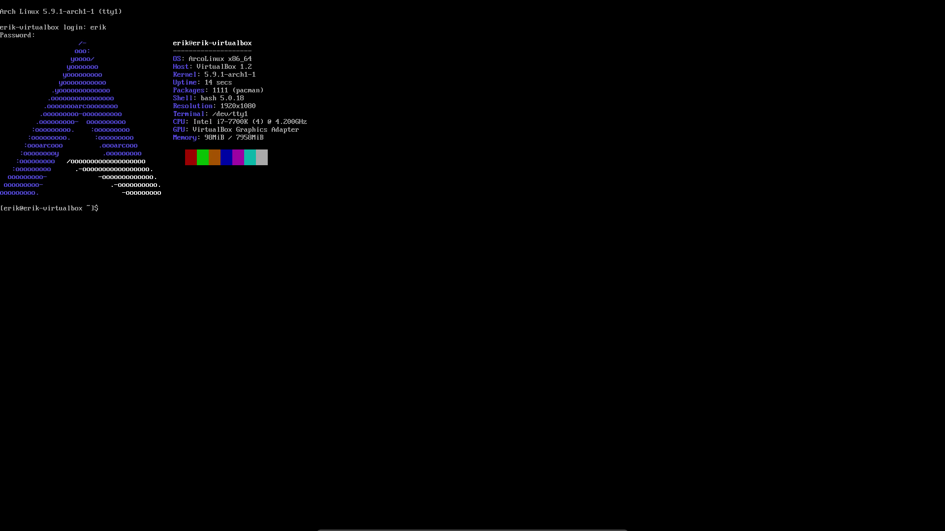
{"action": "type", "text": "sud"}
{"action": "type", "text": "o sys"}
{"action": "type", "text": "temctl "}
{"action": "type", "text": "enable "}
{"action": "type", "text": "sdd"}
Step: Enable lightdm with sudo systemctl, then open /etc/pacman.d/mirrorlist in nano via nmirrorlist
{"action": "key", "text": "BackSpace"}
{"action": "key", "text": "BackSpace"}
{"action": "key", "text": "BackSpace"}
{"action": "type", "text": "gdm"}
{"action": "key", "text": "BackSpace"}
{"action": "key", "text": "BackSpace"}
{"action": "key", "text": "BackSpace"}
{"action": "type", "text": "lx"}
{"action": "type", "text": "dm"}
{"action": "type", "text": "ightdm"}
{"action": "key", "text": "Return"}
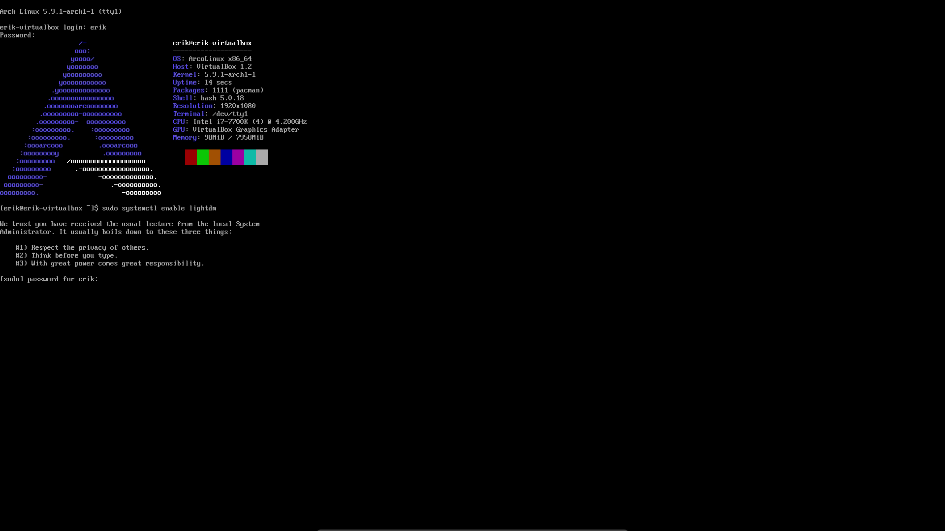
{"action": "key", "text": "Return"}
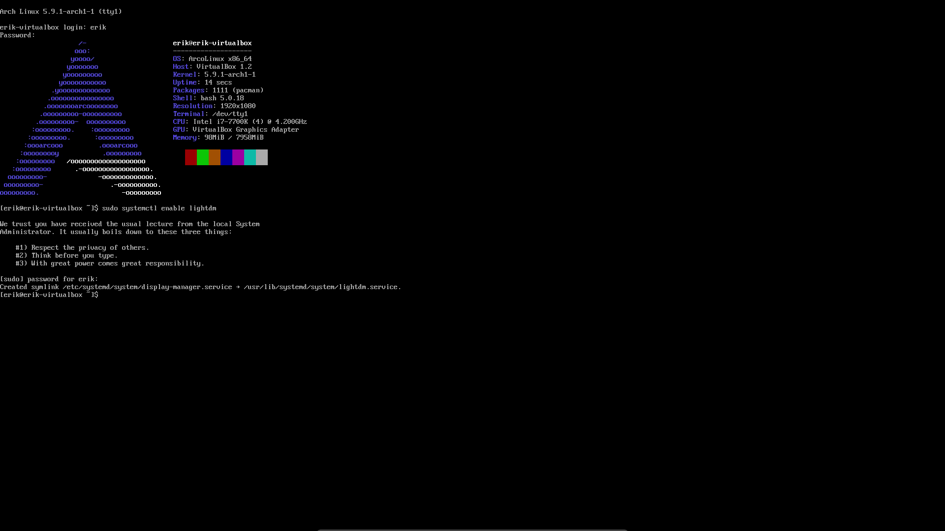
{"action": "type", "text": "nmirrorlist"}
{"action": "key", "text": "Return"}
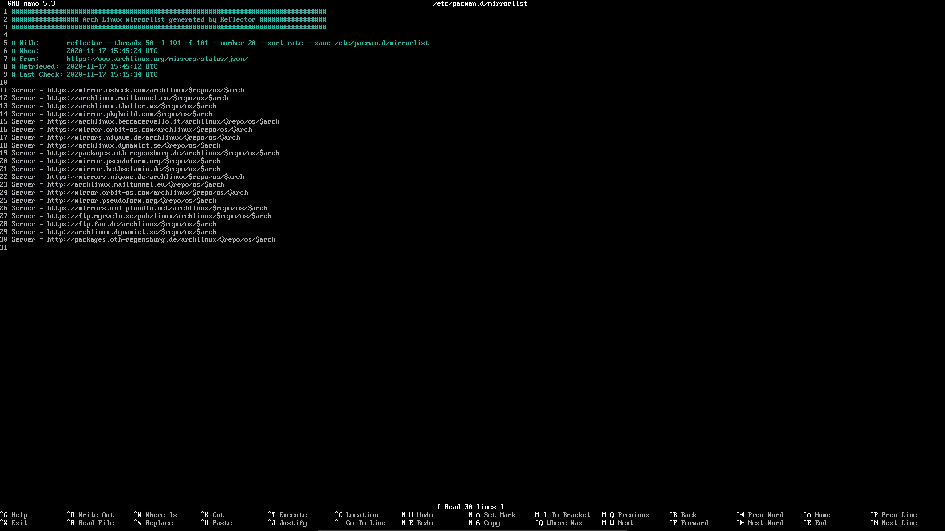
Step: Exit nano without saving and run the update alias for a full system upgrade
{"action": "key", "text": "ctrl+x"}
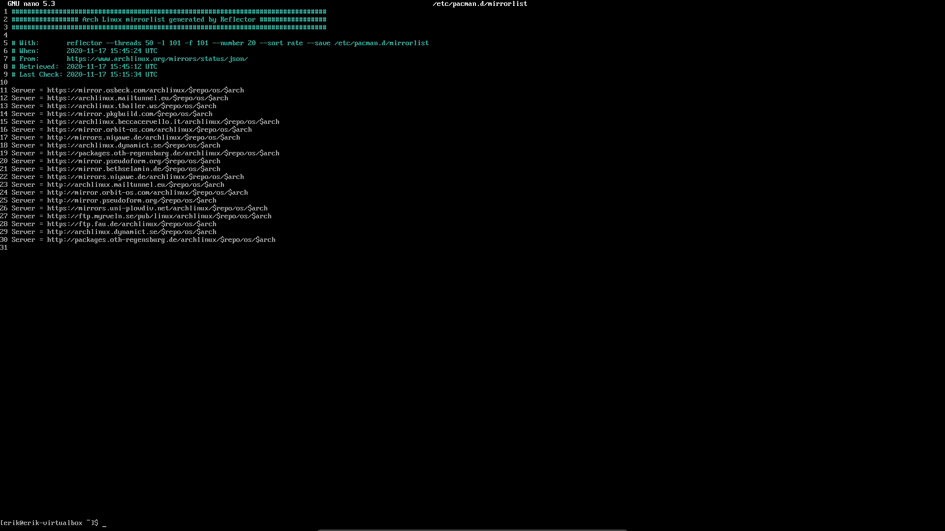
{"action": "type", "text": "update"}
{"action": "key", "text": "Return"}
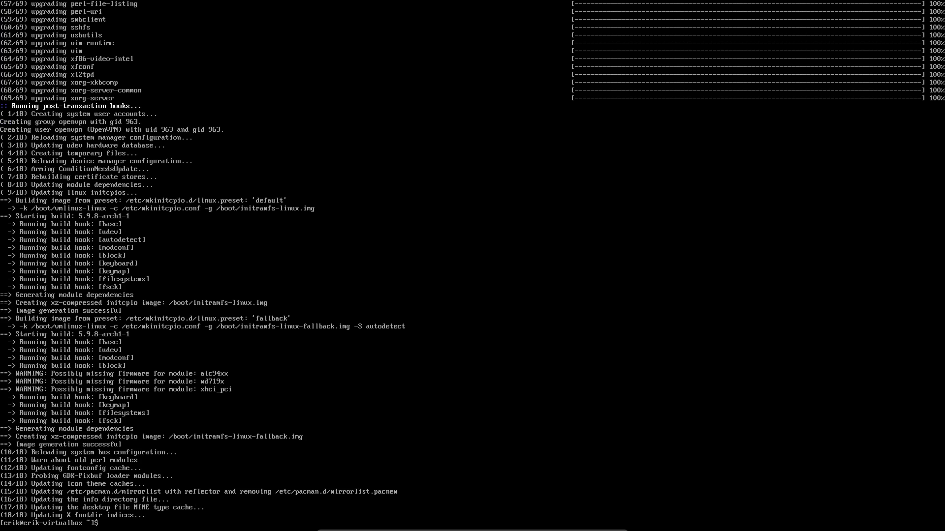
Step: Wait while the 69-package upgrade and initramfs post-transaction hooks complete
{"action": "mouse_move", "coordinate": [586, 530]}
Step: Show the skel alias definition, then restart the VM with sudo reboot
{"action": "type", "text": "skel"}
{"action": "key", "text": "Return"}
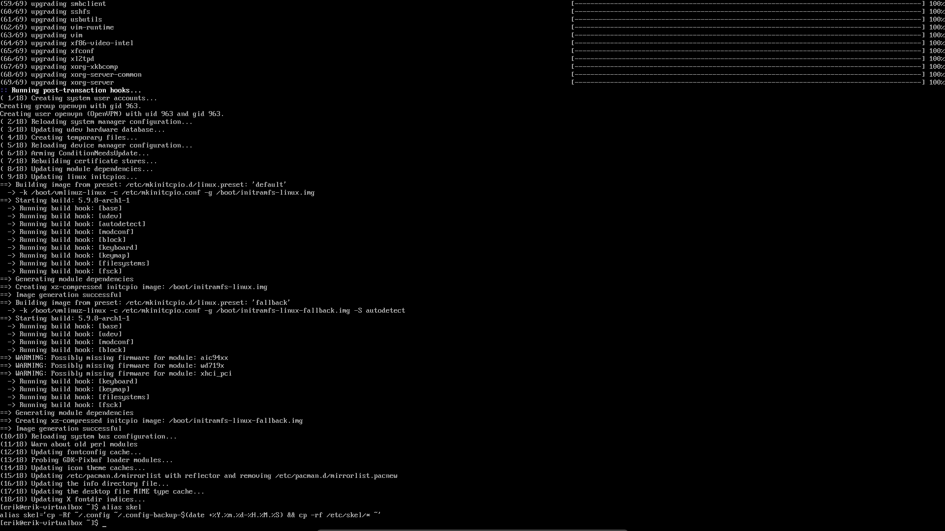
{"action": "type", "text": "sudo reboot"}
{"action": "key", "text": "Return"}
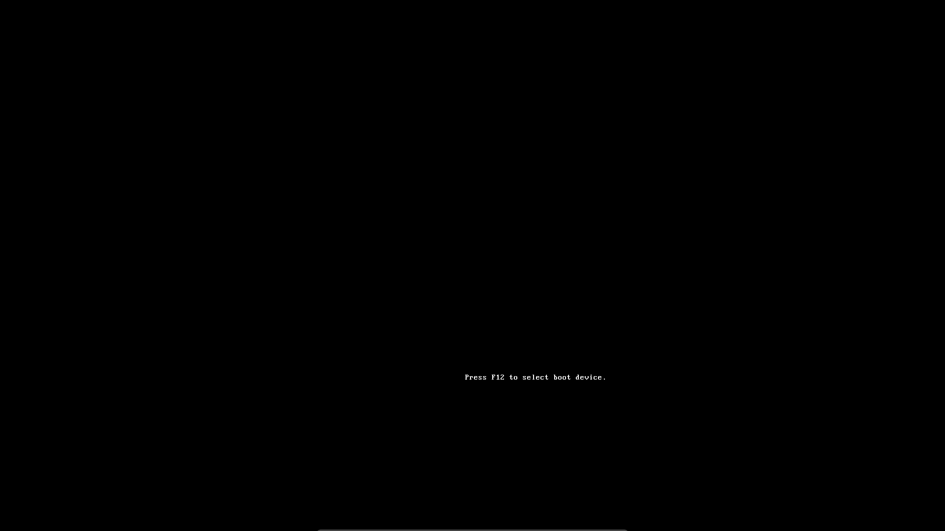
Step: Maximize the browser, open the 'virgin Arch Linux look' article, and scroll to its GNOME section
{"action": "key", "text": "alt+Tab"}
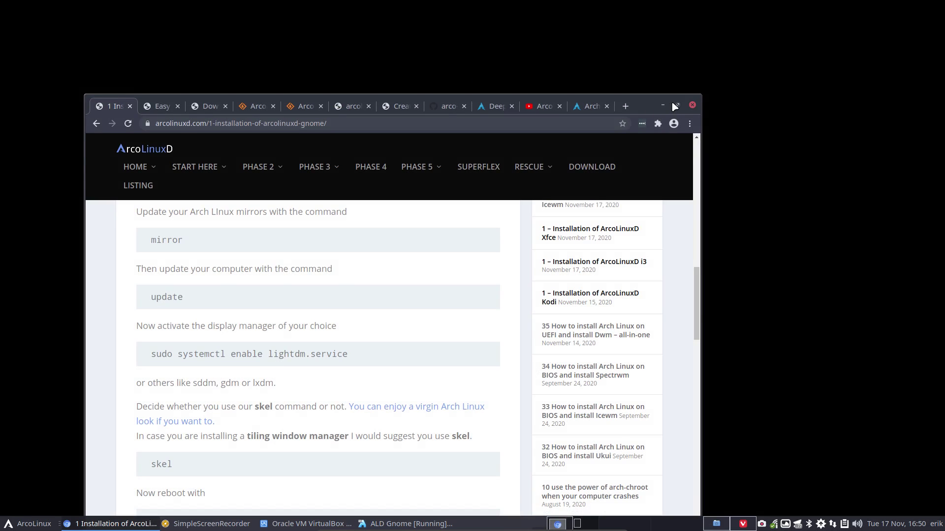
{"action": "left_click", "coordinate": [674, 105]}
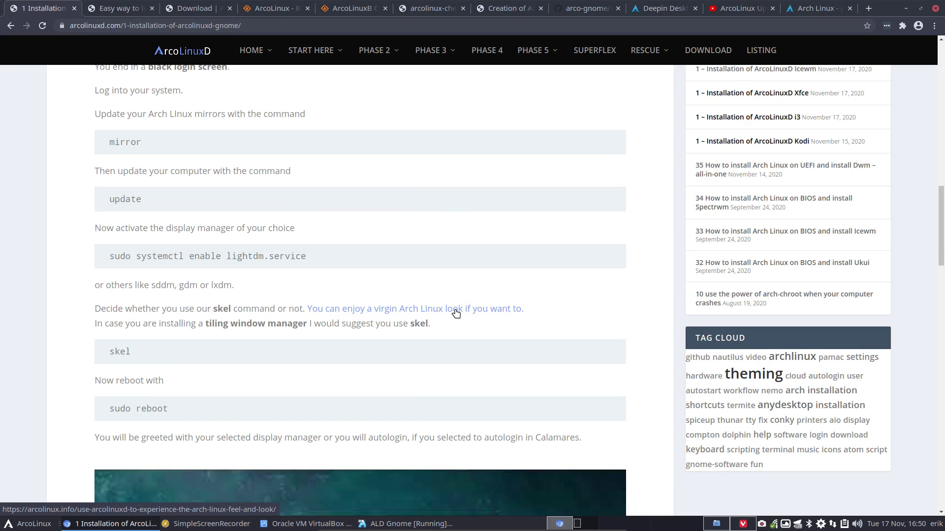
{"action": "left_click", "coordinate": [475, 312]}
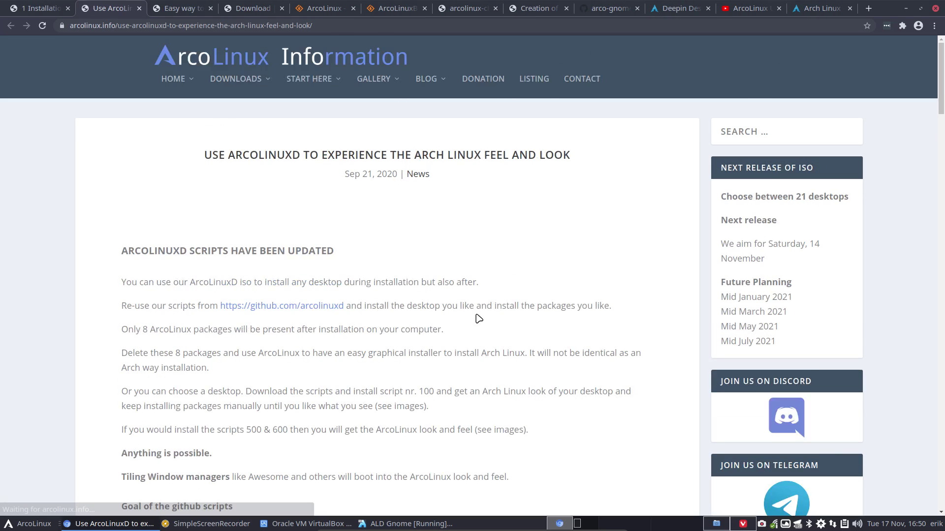
{"action": "scroll", "coordinate": [312, 287], "scroll_direction": "down", "scroll_amount": 17}
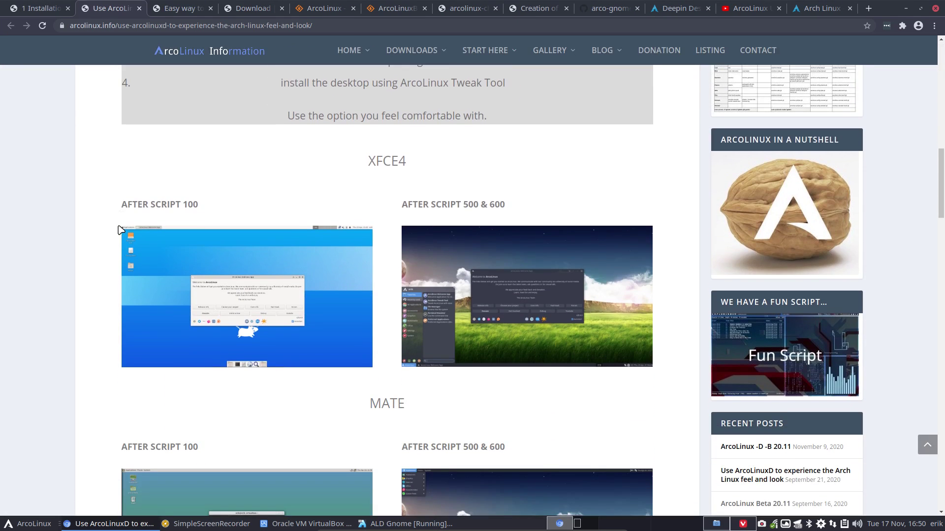
{"action": "scroll", "coordinate": [118, 230], "scroll_direction": "down", "scroll_amount": 5}
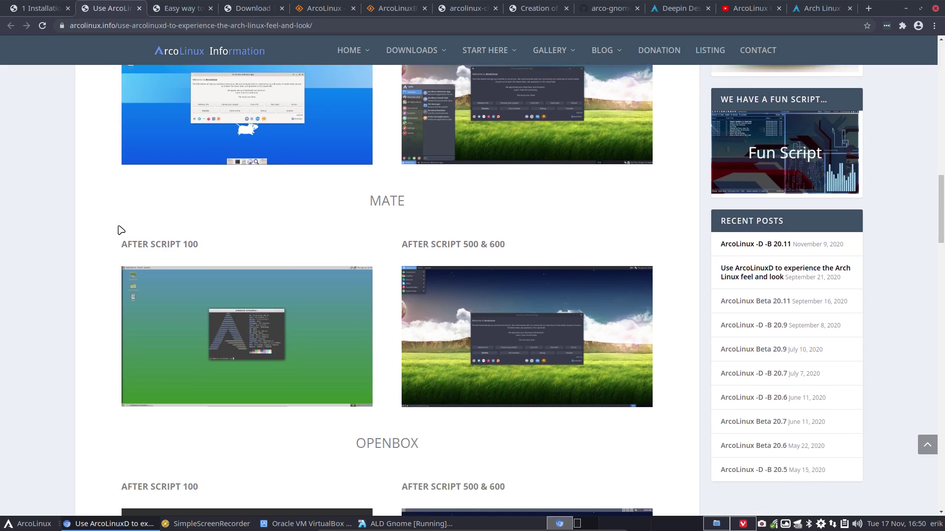
{"action": "scroll", "coordinate": [118, 230], "scroll_direction": "down", "scroll_amount": 1}
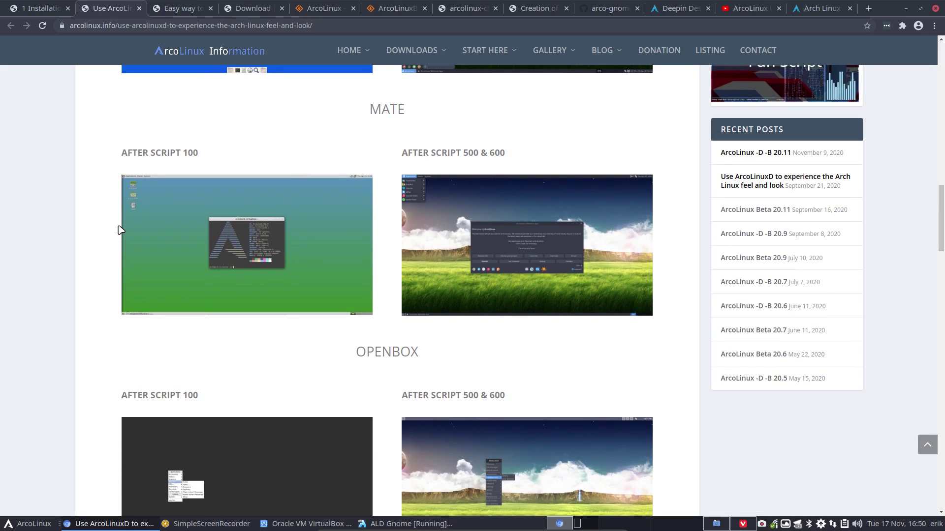
{"action": "scroll", "coordinate": [118, 229], "scroll_direction": "down", "scroll_amount": 2}
{"action": "scroll", "coordinate": [118, 229], "scroll_direction": "up", "scroll_amount": 2}
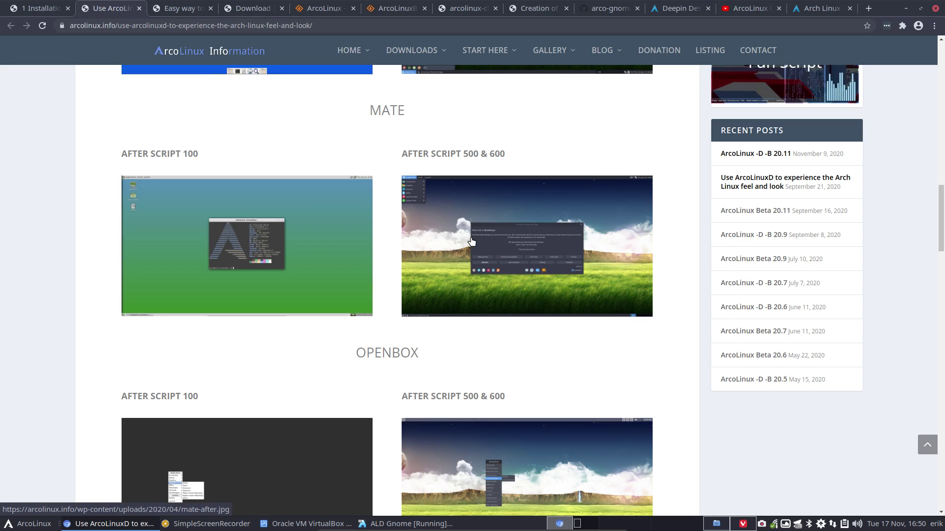
{"action": "scroll", "coordinate": [290, 243], "scroll_direction": "down", "scroll_amount": 2}
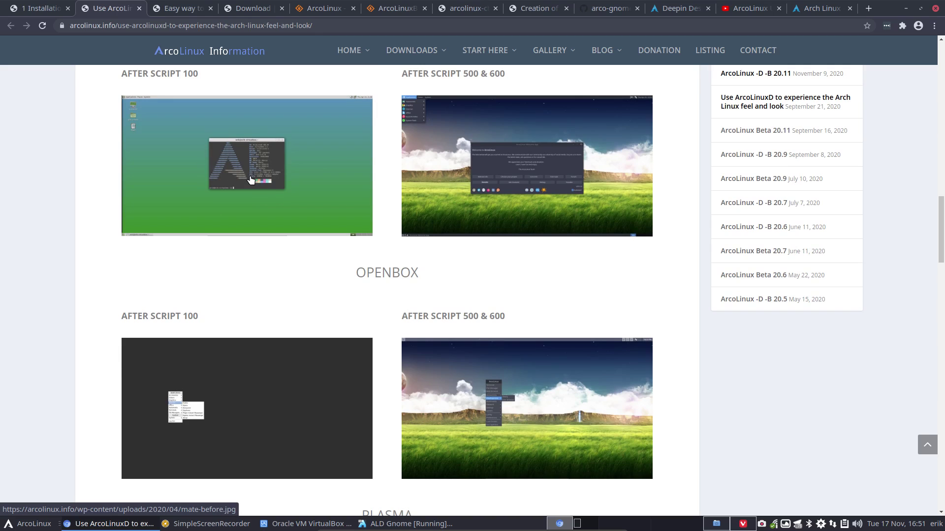
{"action": "scroll", "coordinate": [251, 306], "scroll_direction": "down", "scroll_amount": 8}
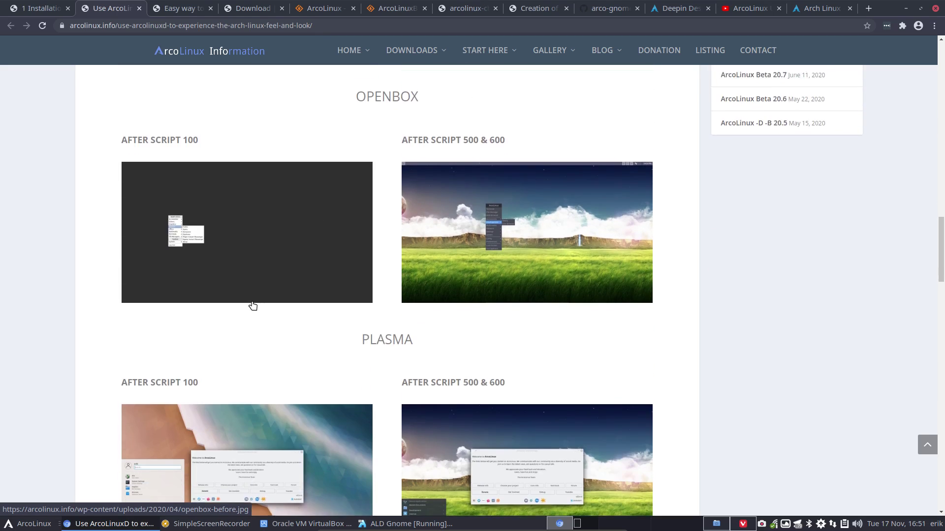
{"action": "scroll", "coordinate": [246, 296], "scroll_direction": "down", "scroll_amount": 15}
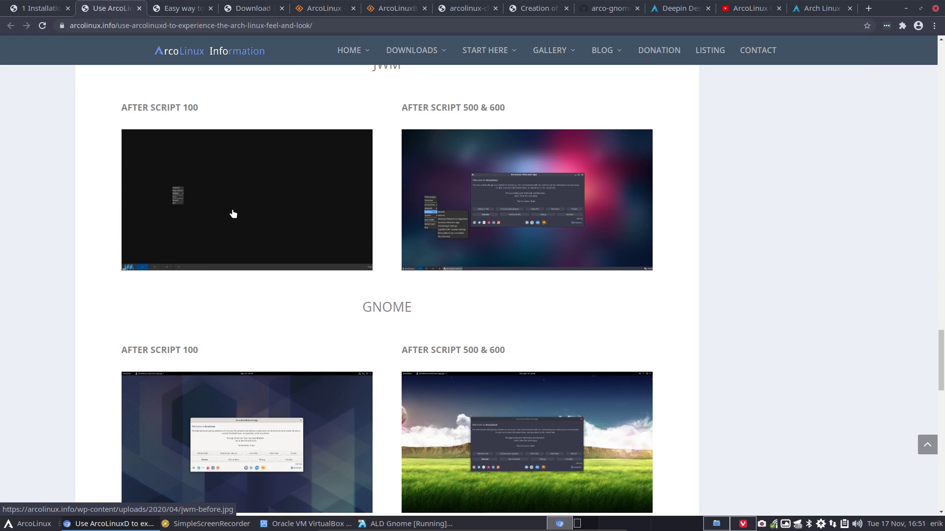
{"action": "scroll", "coordinate": [242, 407], "scroll_direction": "down", "scroll_amount": 2}
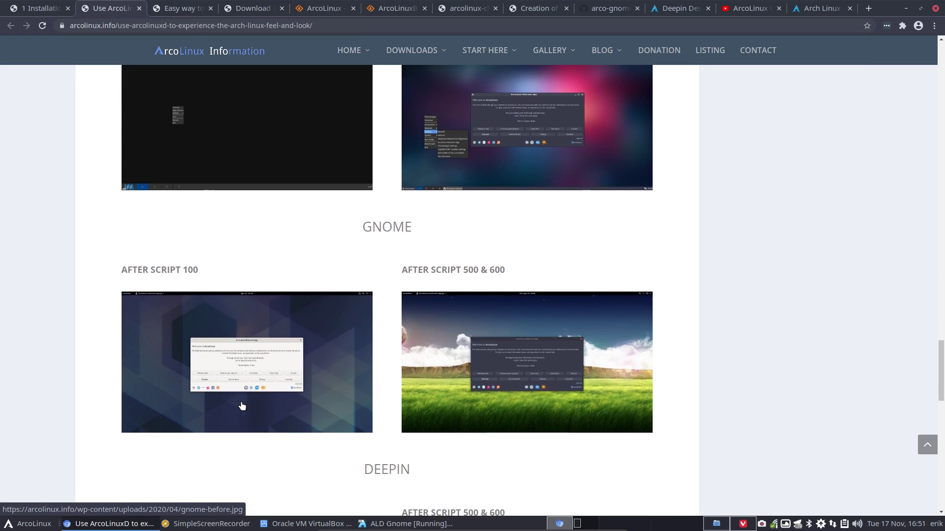
Step: Enlarge the GNOME after-script-100 and after-500 & 600 screenshots, close them, and minimize the browser
{"action": "left_click", "coordinate": [244, 348]}
{"action": "left_click", "coordinate": [104, 388]}
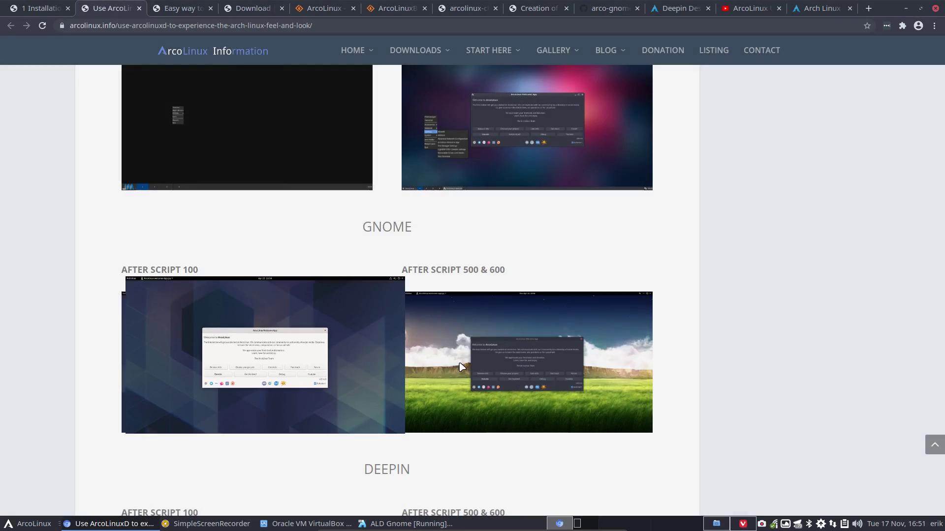
{"action": "left_click", "coordinate": [520, 379]}
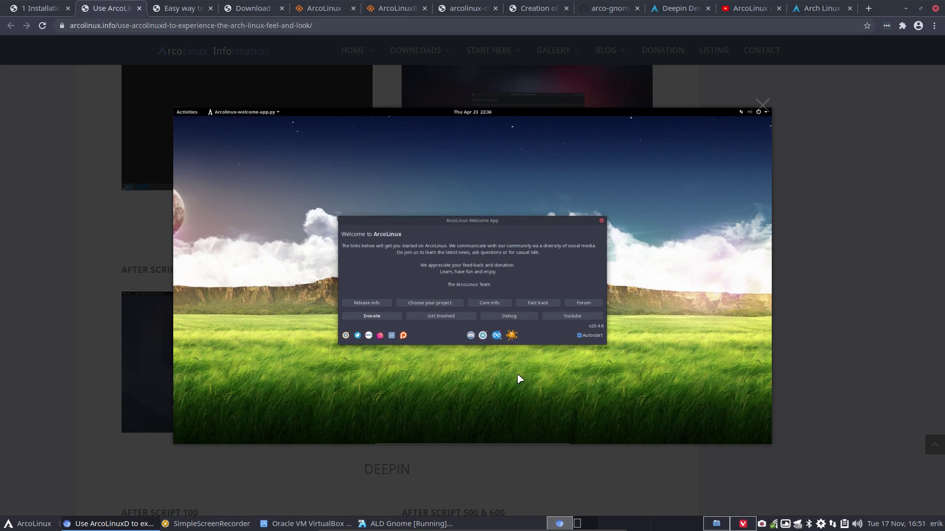
{"action": "left_click", "coordinate": [882, 175]}
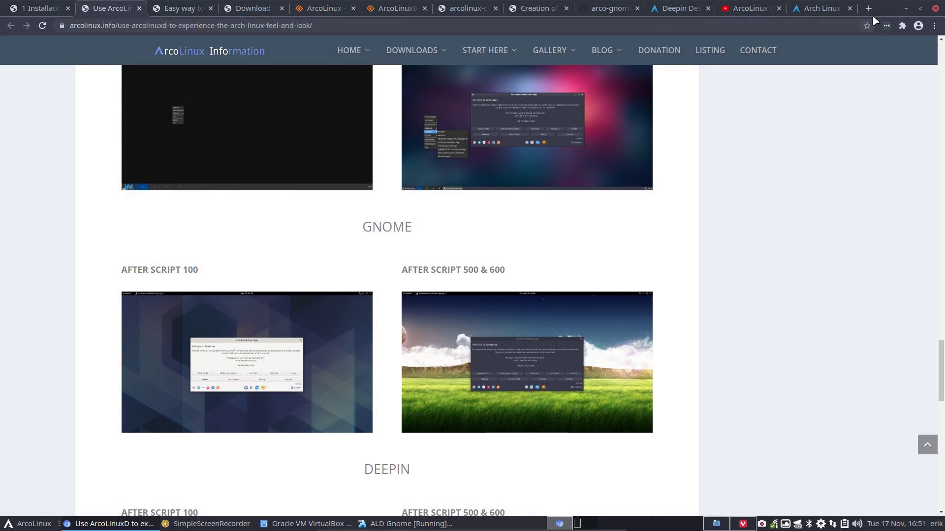
{"action": "left_click", "coordinate": [906, 9]}
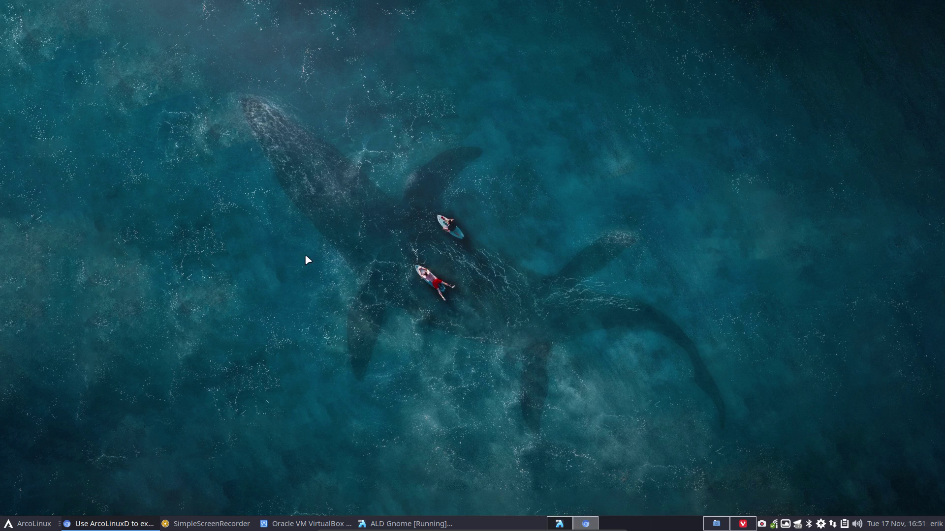
Step: In the live VM, cancel a started shutdown and quit the ArcoLinux Welcome App
{"action": "key", "text": "alt+Tab"}
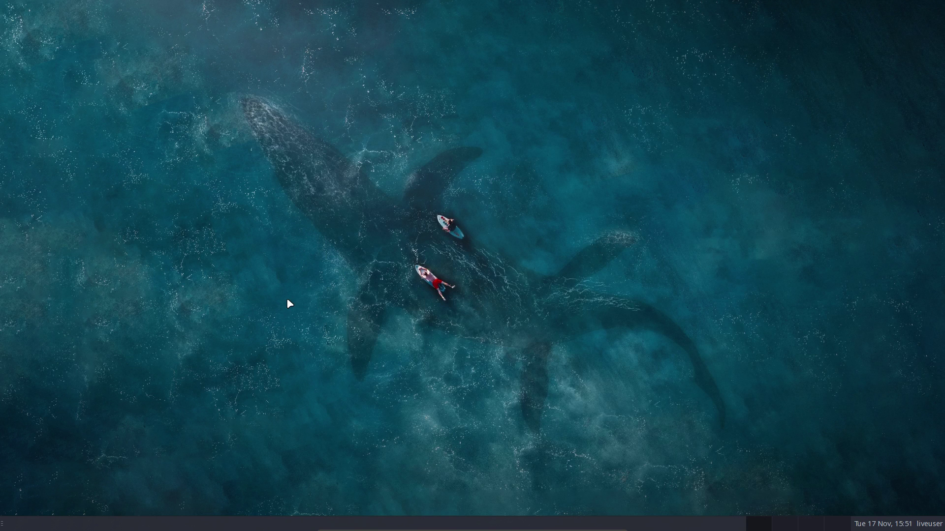
{"action": "left_click", "coordinate": [923, 526]}
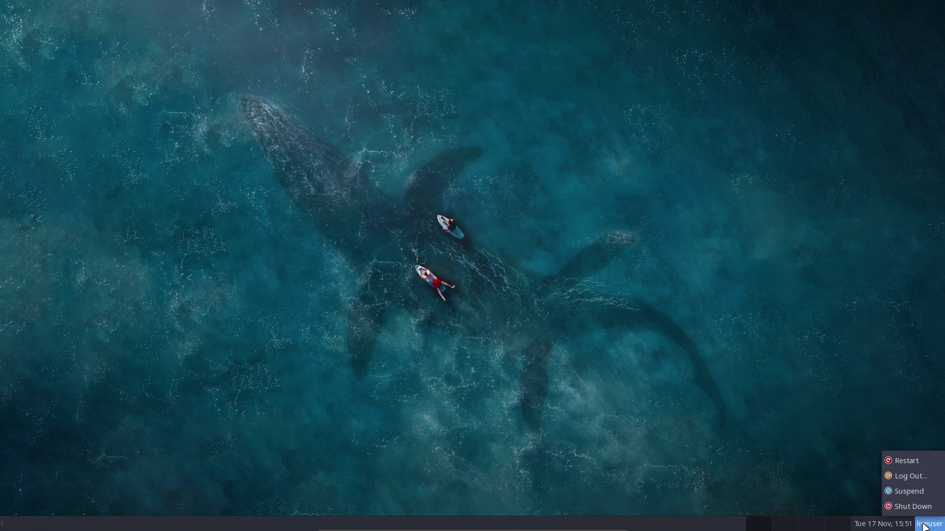
{"action": "left_click", "coordinate": [916, 508]}
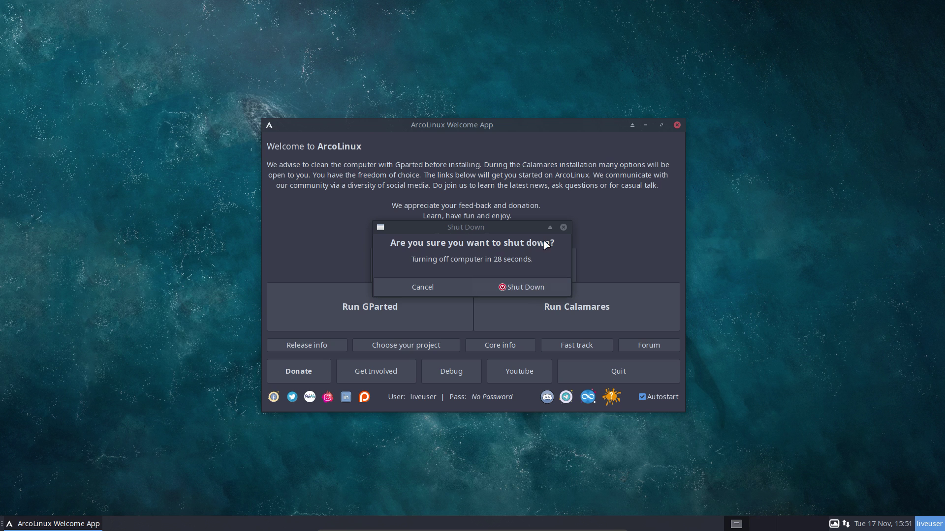
{"action": "left_click", "coordinate": [563, 227]}
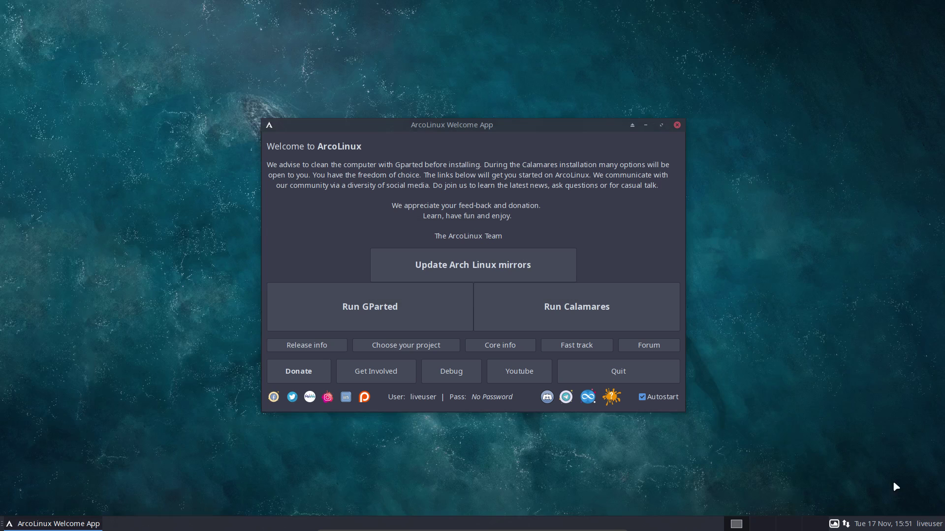
{"action": "left_click", "coordinate": [639, 378]}
Step: Restart the live system and boot the existing installed OS from the boot menu
{"action": "left_click", "coordinate": [923, 521]}
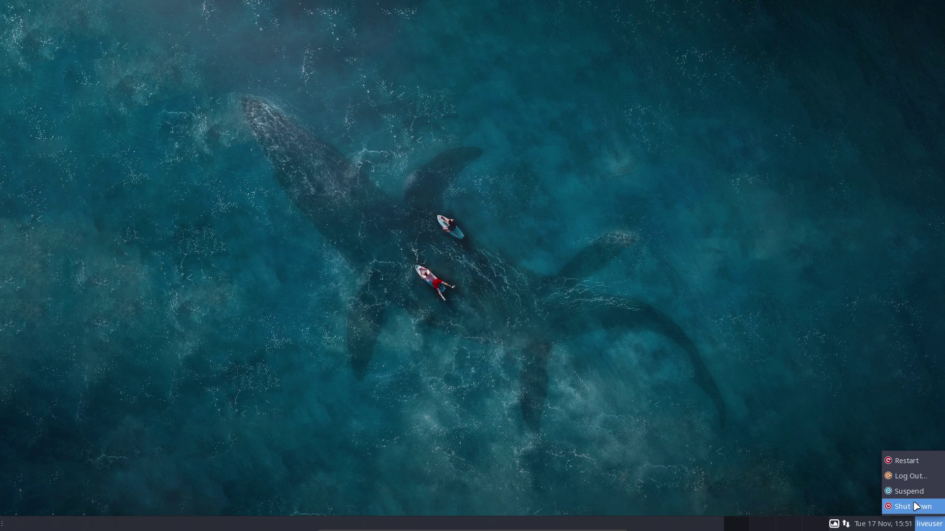
{"action": "left_click", "coordinate": [918, 460]}
{"action": "left_click", "coordinate": [551, 289]}
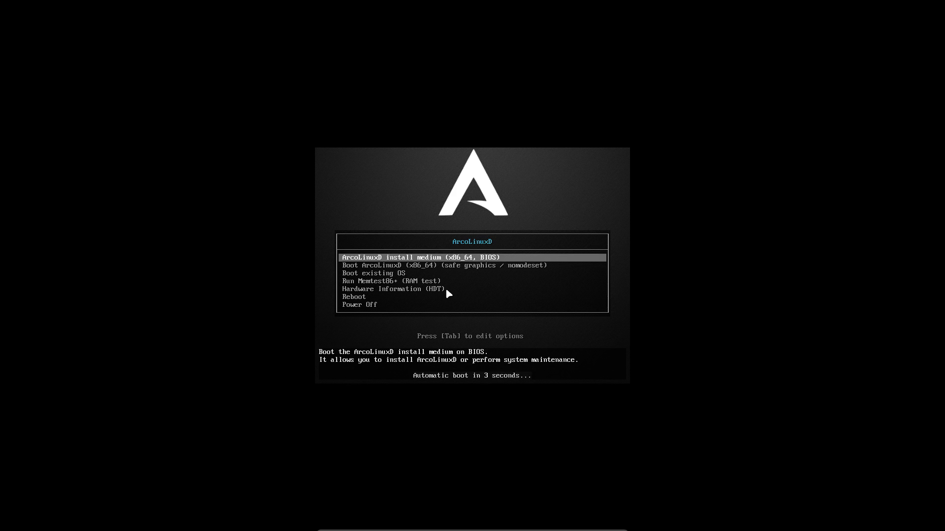
{"action": "key", "text": "Down"}
{"action": "key", "text": "Down"}
{"action": "key", "text": "Return"}
{"action": "key", "text": "Return"}
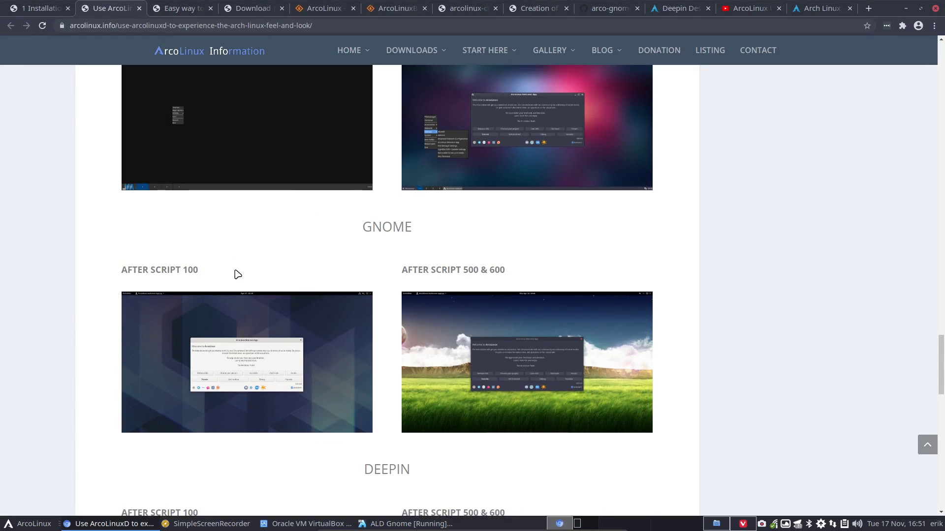
Step: Enlarge the Cinnamon after-script-100 and after-500 & 600 screenshots, then switch to the GNOME VM desktop
{"action": "scroll", "coordinate": [237, 274], "scroll_direction": "down", "scroll_amount": 10}
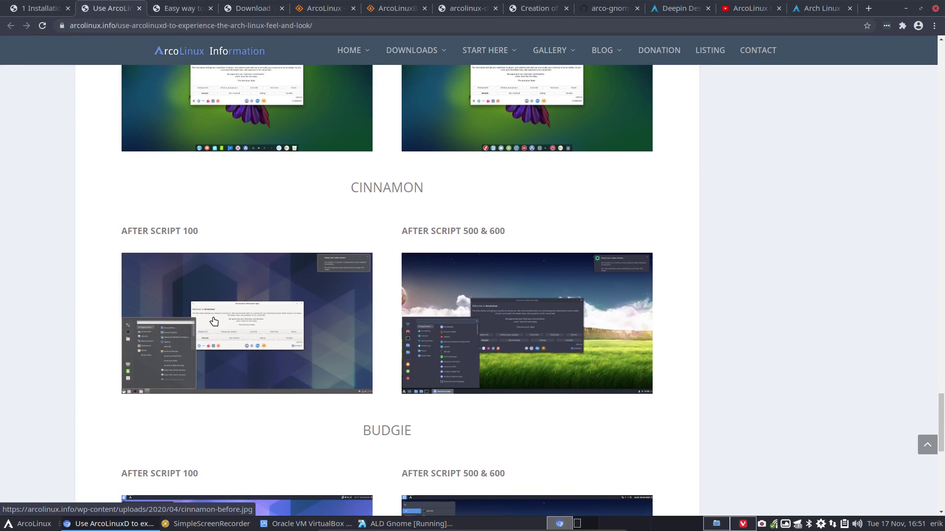
{"action": "left_click", "coordinate": [214, 321]}
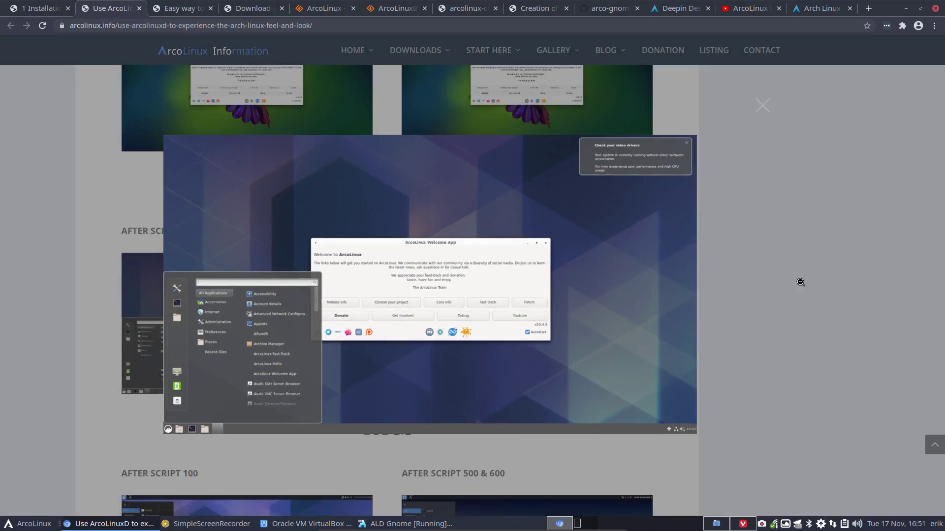
{"action": "left_click", "coordinate": [800, 282]}
{"action": "left_click", "coordinate": [539, 319]}
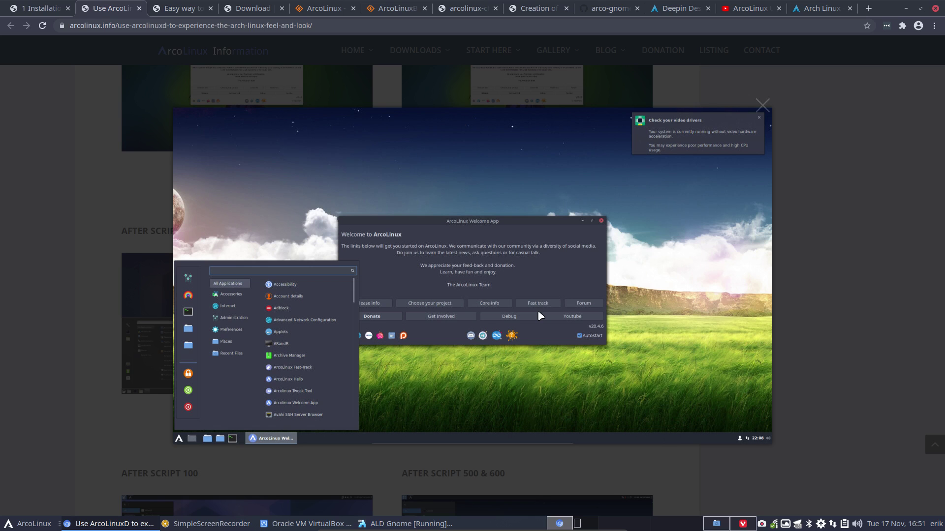
{"action": "left_click", "coordinate": [850, 314]}
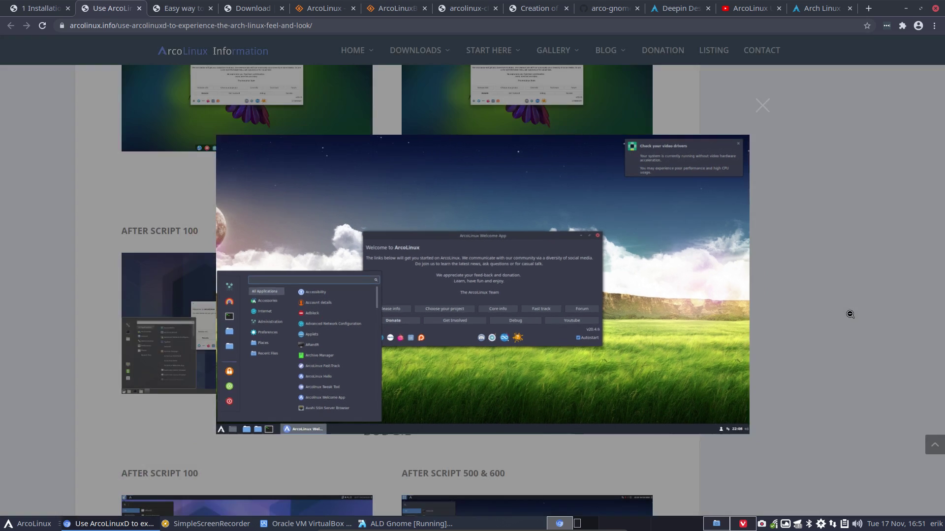
{"action": "scroll", "coordinate": [850, 315], "scroll_direction": "down", "scroll_amount": 5}
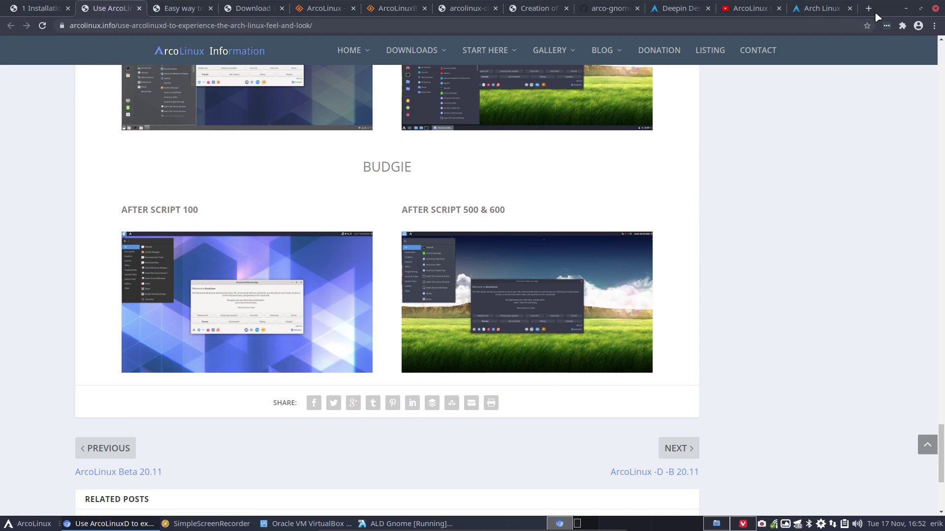
{"action": "key", "text": "ctrl+alt+Right"}
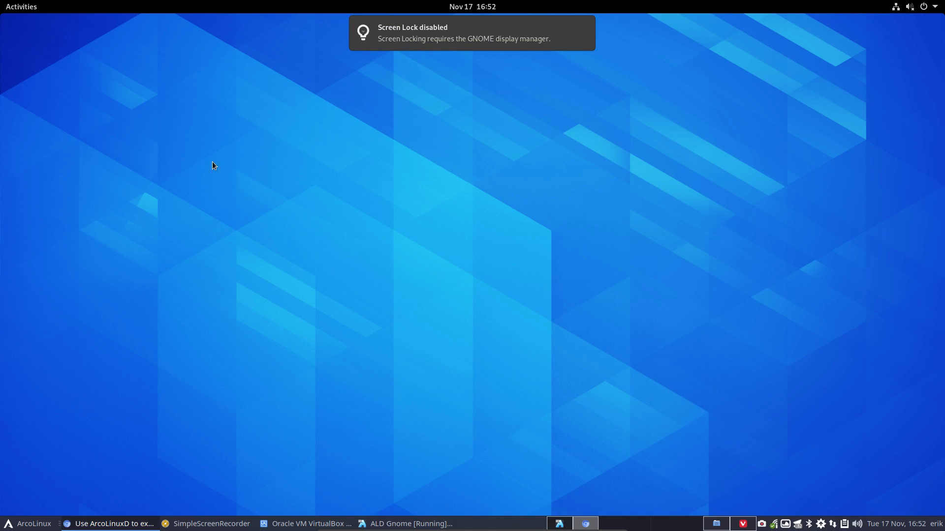
Step: Dismiss the Screen Lock notice, browse every page of the GNOME app grid, then close the overview
{"action": "left_click", "coordinate": [472, 41]}
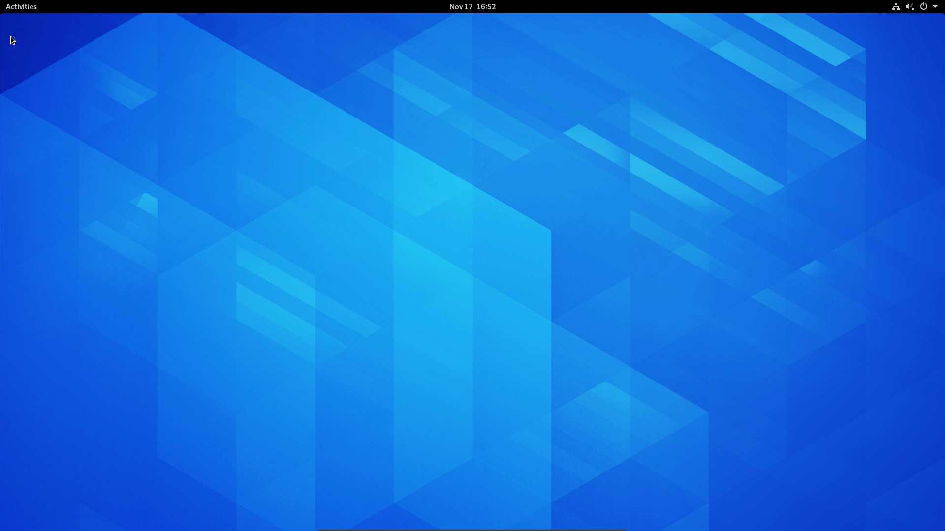
{"action": "left_click", "coordinate": [14, 8]}
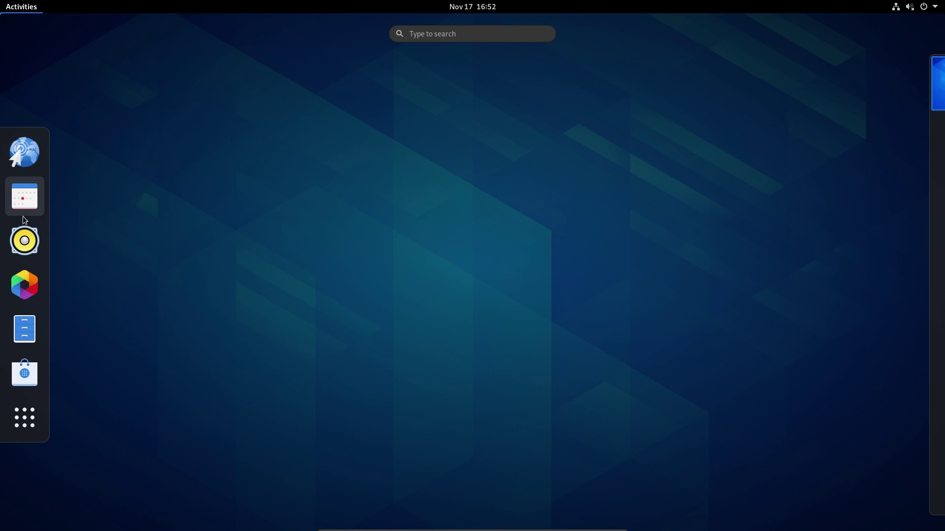
{"action": "left_click", "coordinate": [24, 413]}
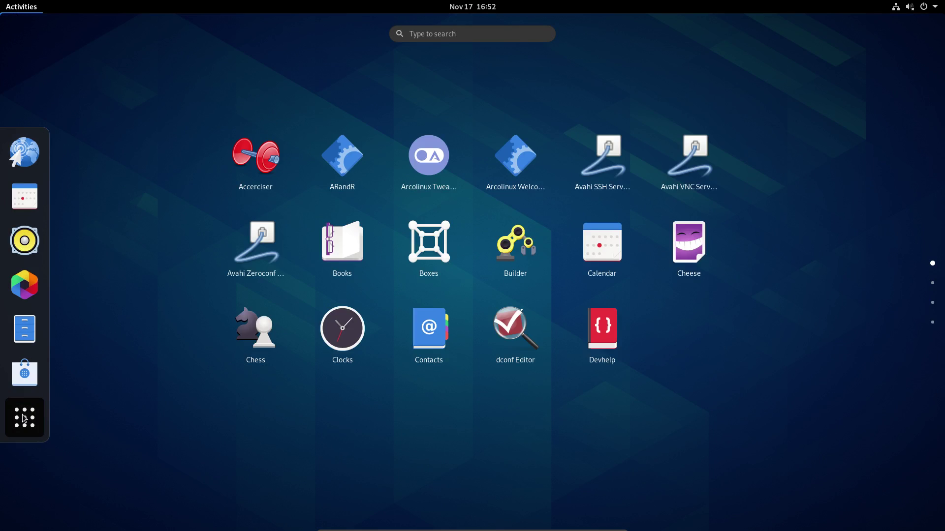
{"action": "scroll", "coordinate": [603, 391], "scroll_direction": "down", "scroll_amount": 2}
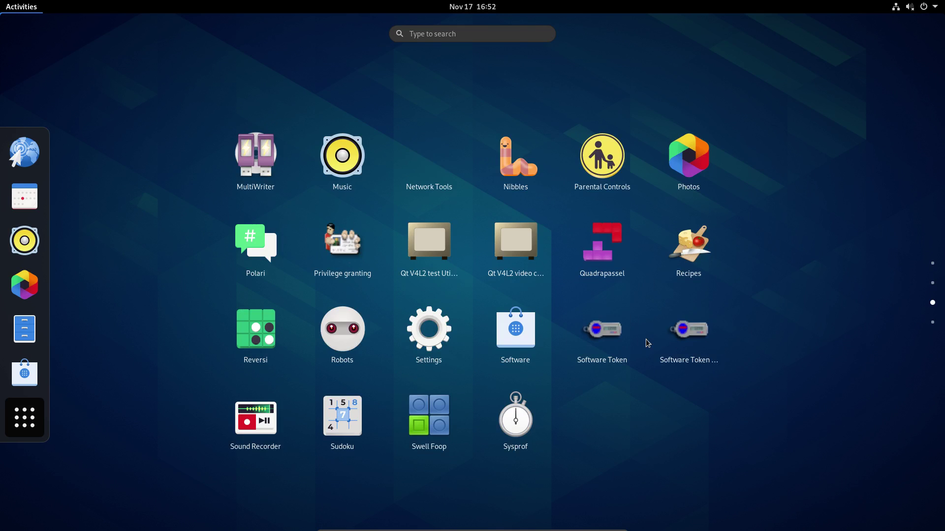
{"action": "scroll", "coordinate": [647, 343], "scroll_direction": "down", "scroll_amount": 1}
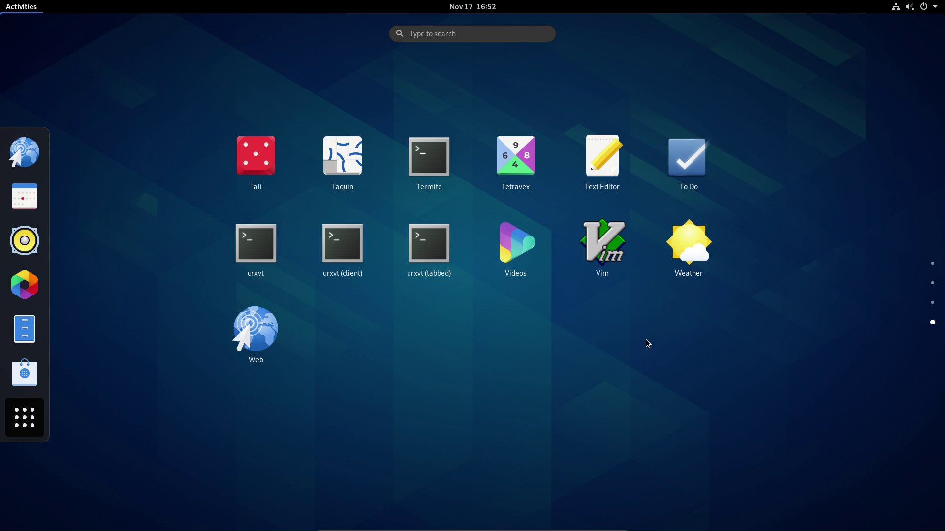
{"action": "scroll", "coordinate": [688, 346], "scroll_direction": "up", "scroll_amount": 3}
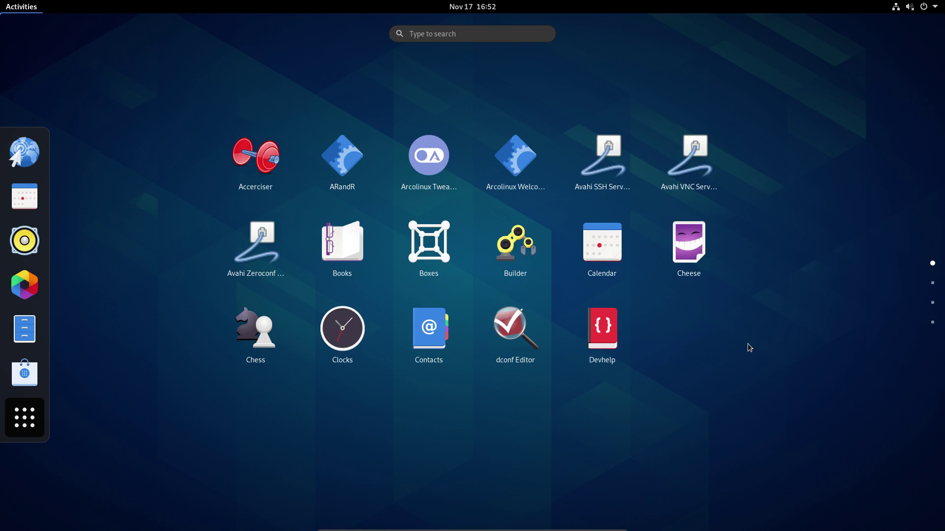
{"action": "left_click", "coordinate": [747, 343]}
{"action": "left_click", "coordinate": [748, 344]}
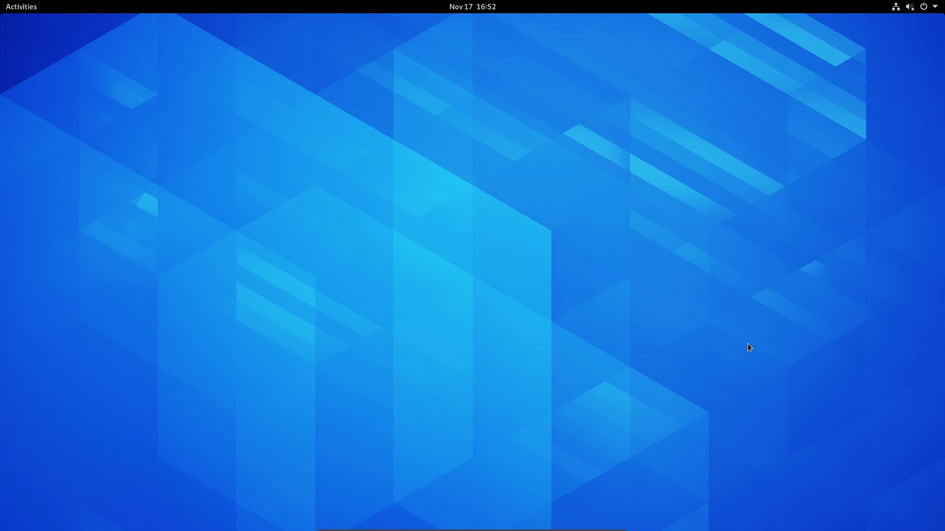
{"action": "right_click", "coordinate": [254, 159]}
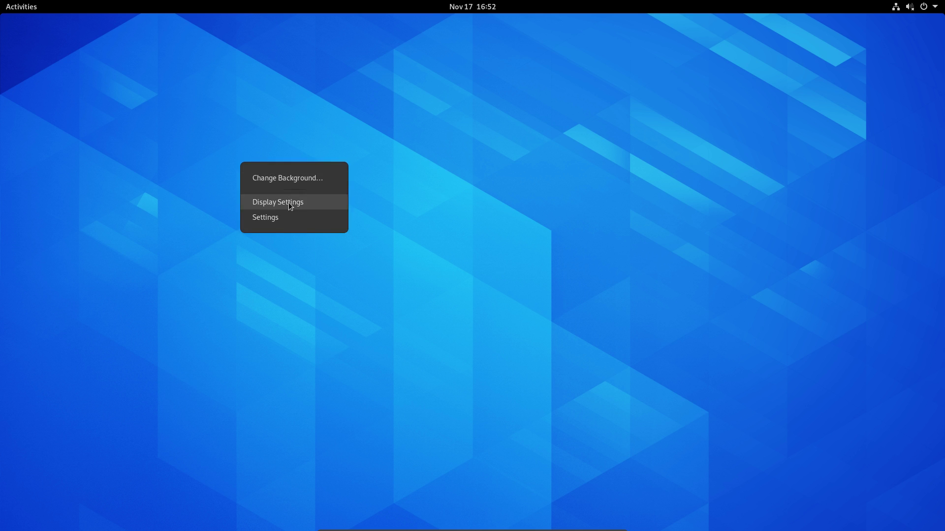
Step: Pick the green smoke picture as the desktop wallpaper in Settings and close Settings
{"action": "left_click", "coordinate": [300, 178]}
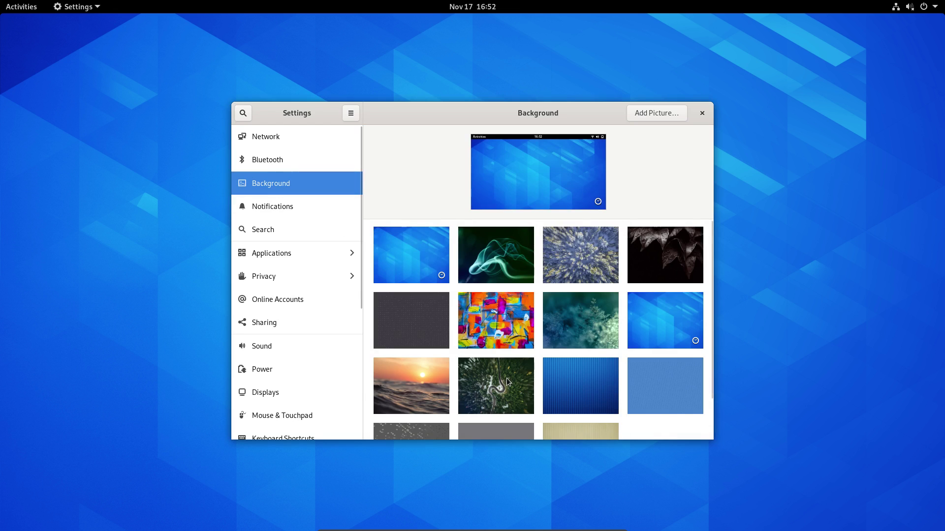
{"action": "scroll", "coordinate": [490, 374], "scroll_direction": "down", "scroll_amount": 2}
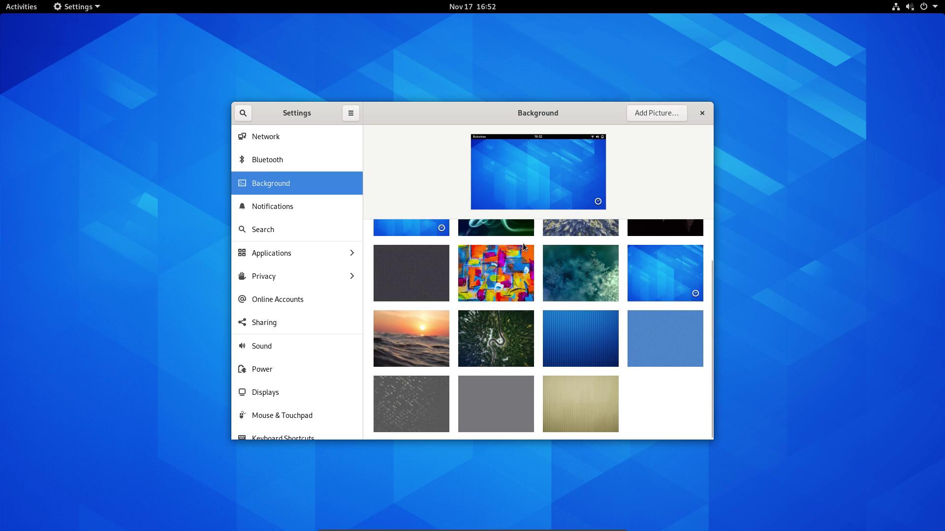
{"action": "scroll", "coordinate": [531, 308], "scroll_direction": "up", "scroll_amount": 2}
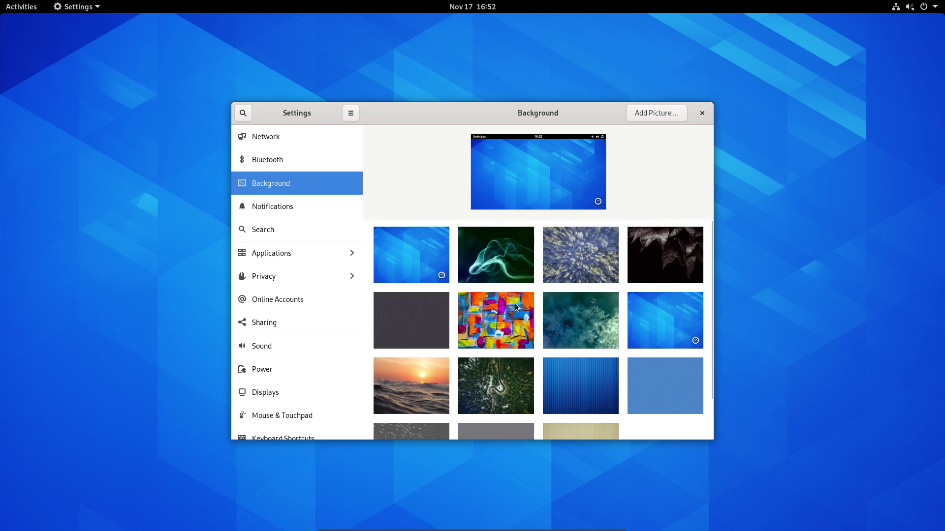
{"action": "left_click", "coordinate": [503, 263]}
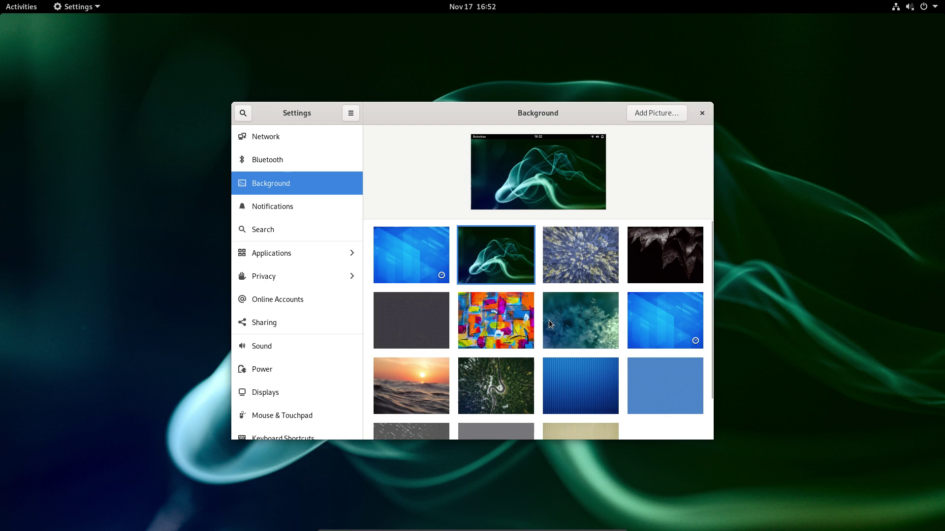
{"action": "left_click", "coordinate": [702, 113]}
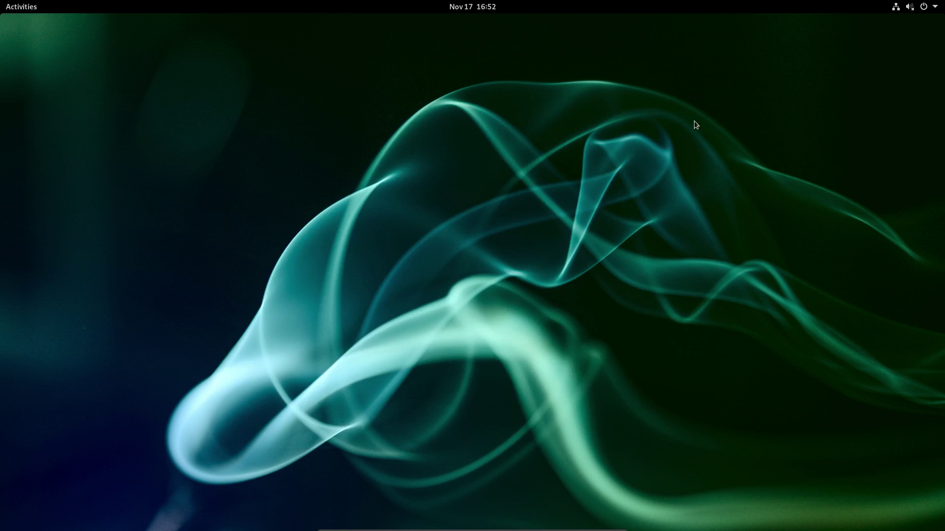
{"action": "left_click", "coordinate": [31, 8]}
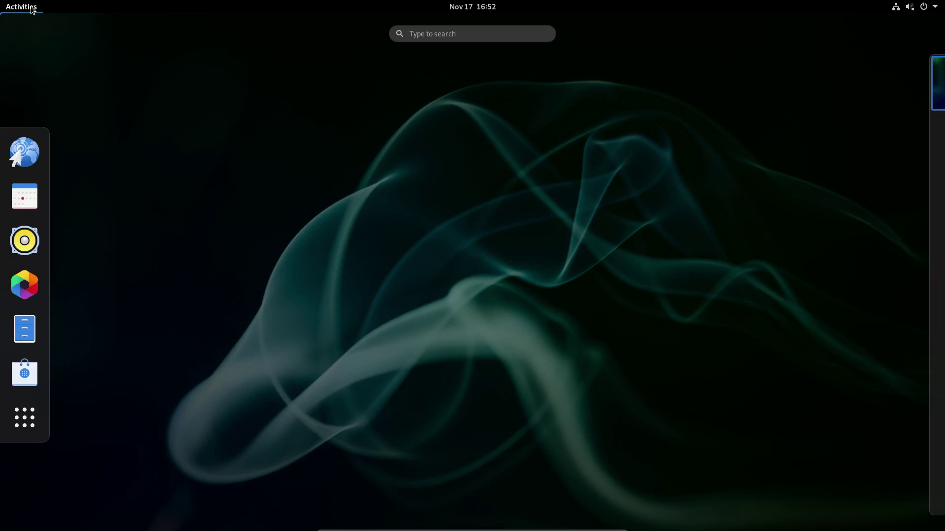
Step: Search the app list for 'twe' and launch GNOME Tweaks
{"action": "left_click", "coordinate": [25, 418]}
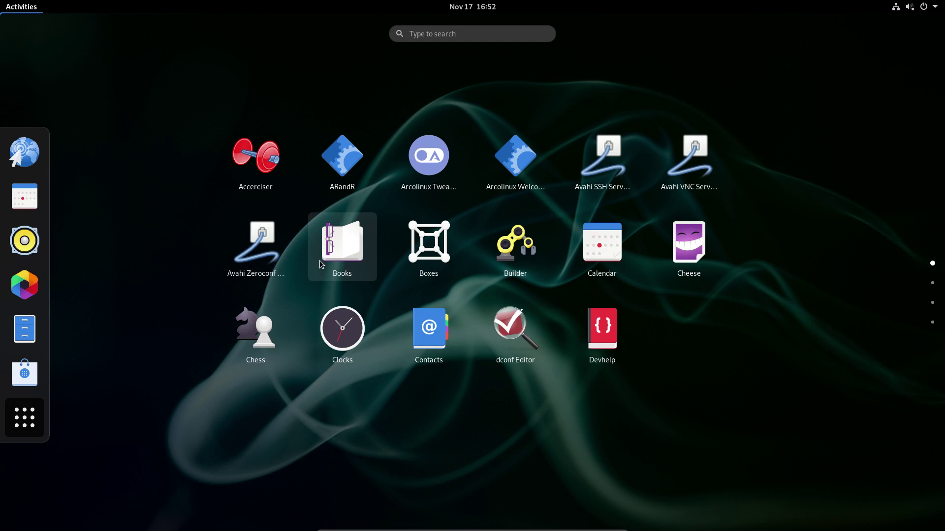
{"action": "type", "text": "twe"}
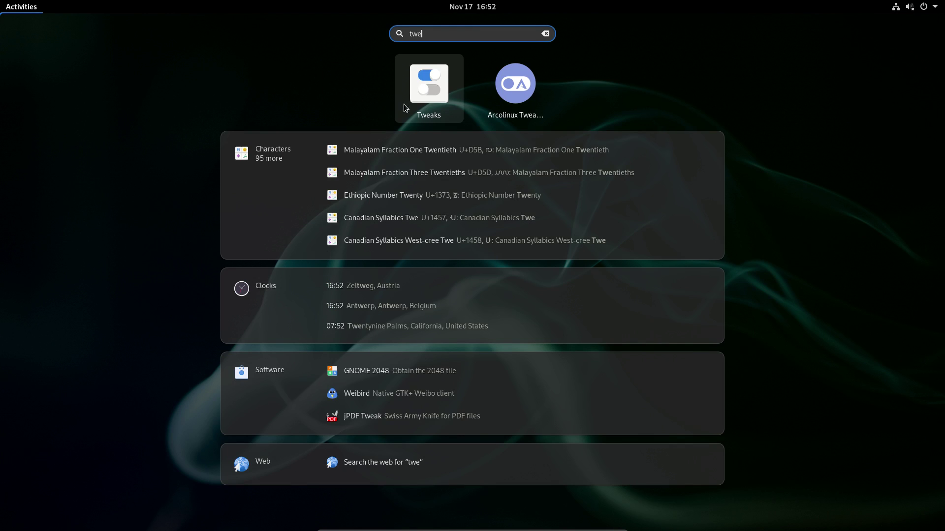
{"action": "left_click", "coordinate": [421, 101]}
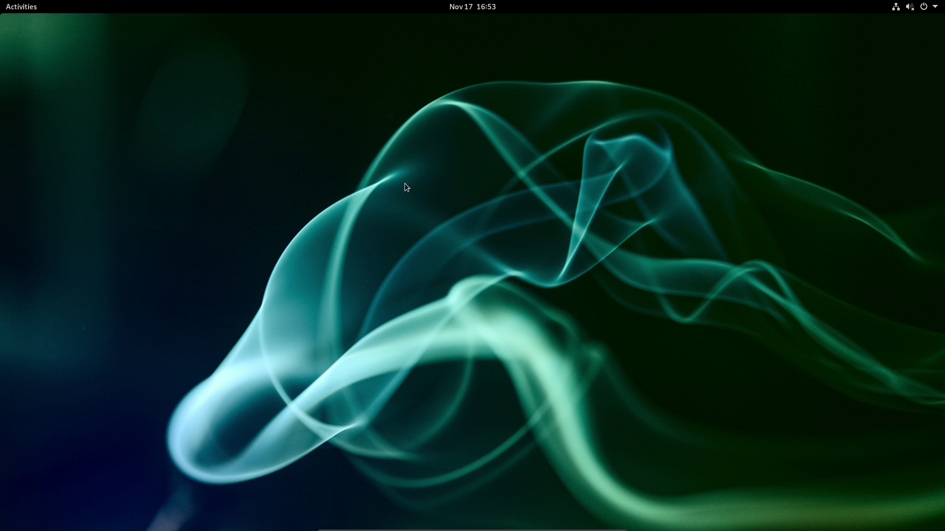
{"action": "left_click", "coordinate": [9, 7]}
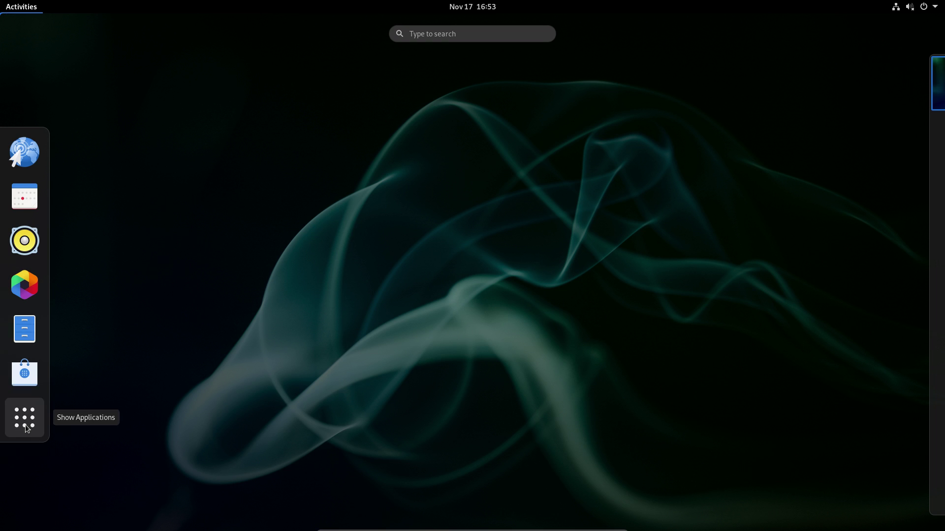
Step: Drag the top-right system menu's volume slider from muted to about one third
{"action": "left_click", "coordinate": [326, 288]}
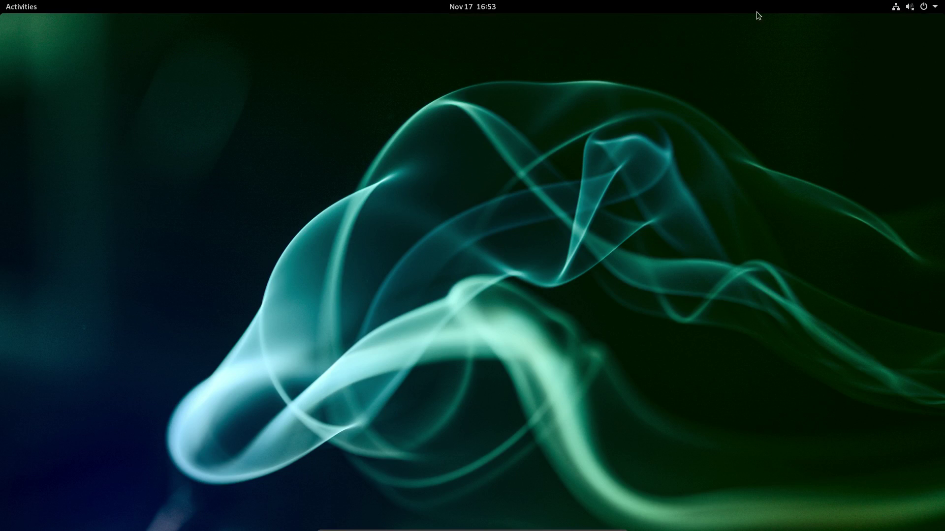
{"action": "left_click", "coordinate": [911, 6]}
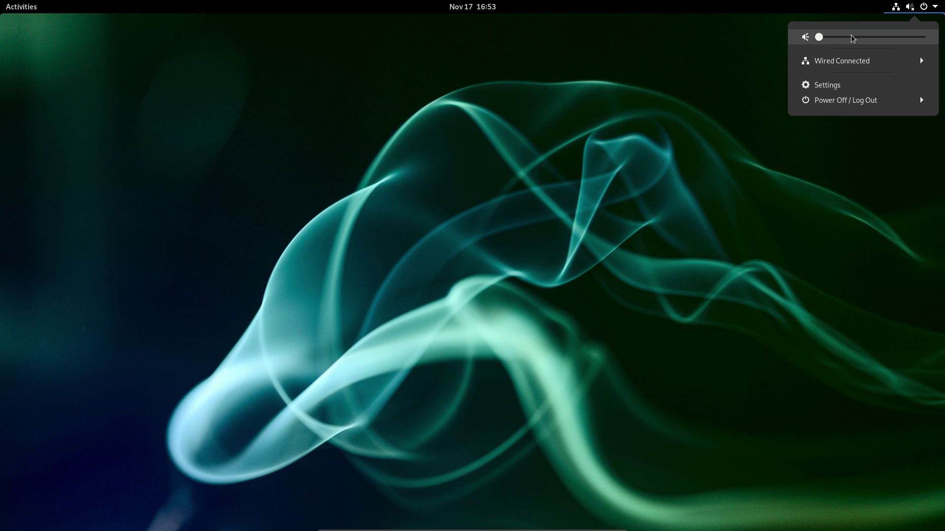
{"action": "left_click_drag", "start_coordinate": [819, 38], "coordinate": [854, 39]}
{"action": "left_click", "coordinate": [387, 200]}
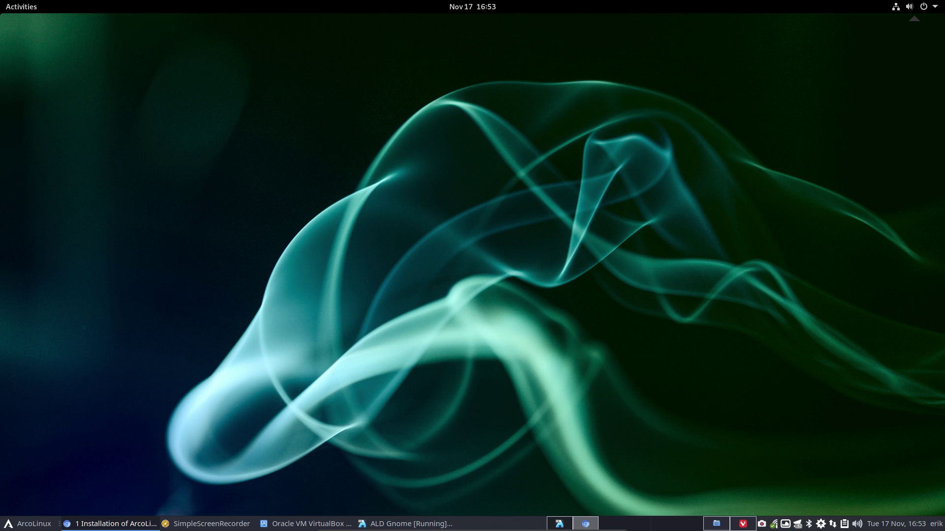
{"action": "key", "text": "super+d"}
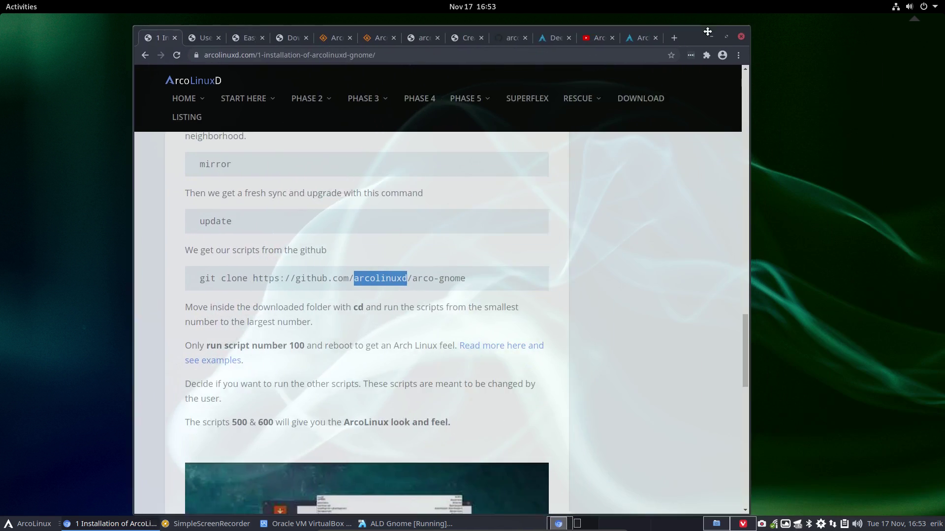
{"action": "scroll", "coordinate": [169, 268], "scroll_direction": "down", "scroll_amount": 4}
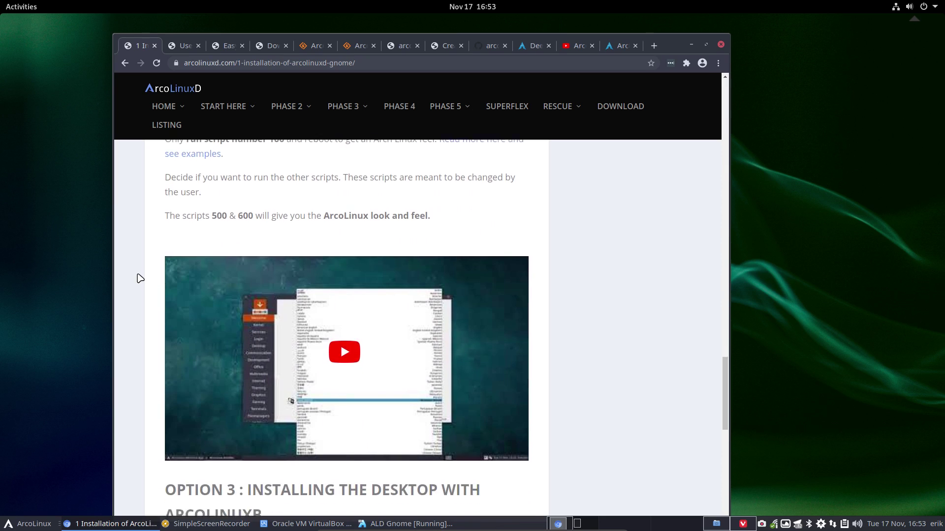
{"action": "scroll", "coordinate": [139, 279], "scroll_direction": "up", "scroll_amount": 3}
{"action": "scroll", "coordinate": [140, 278], "scroll_direction": "up", "scroll_amount": 3}
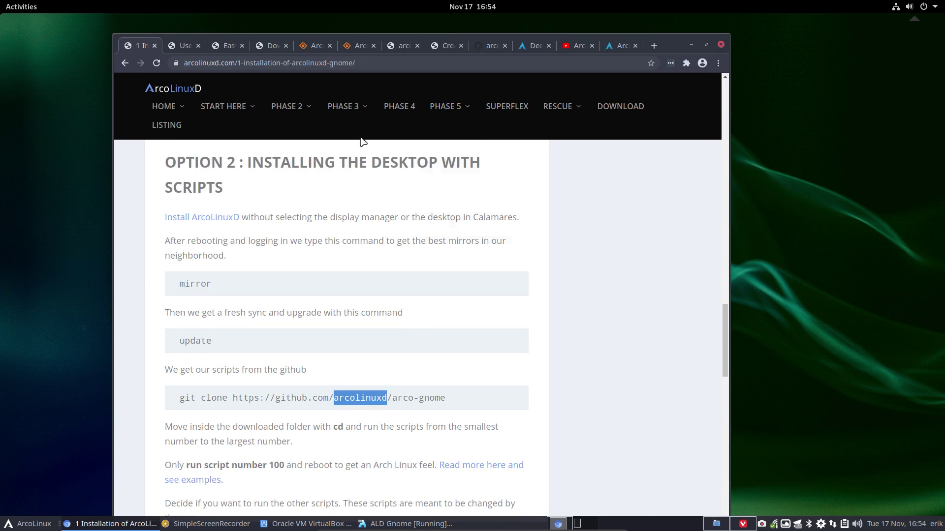
{"action": "double_click", "coordinate": [671, 42]}
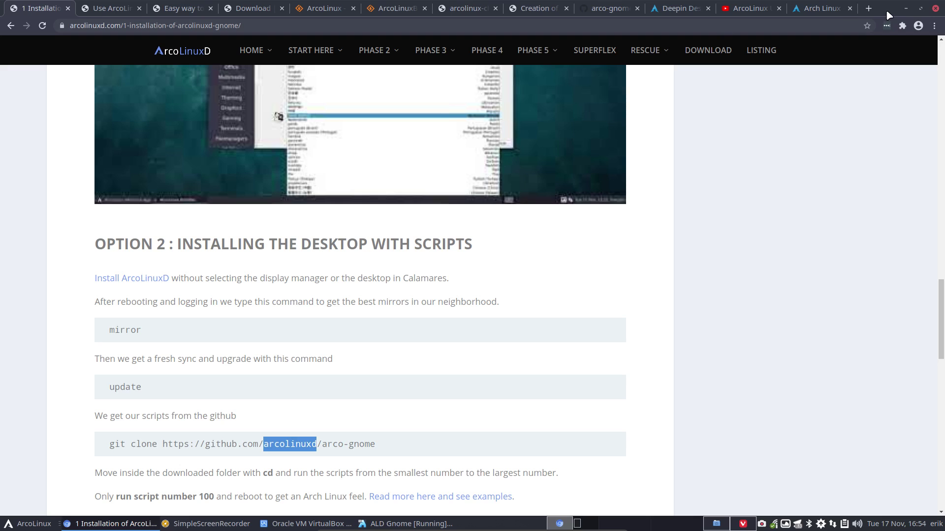
{"action": "left_click", "coordinate": [907, 6]}
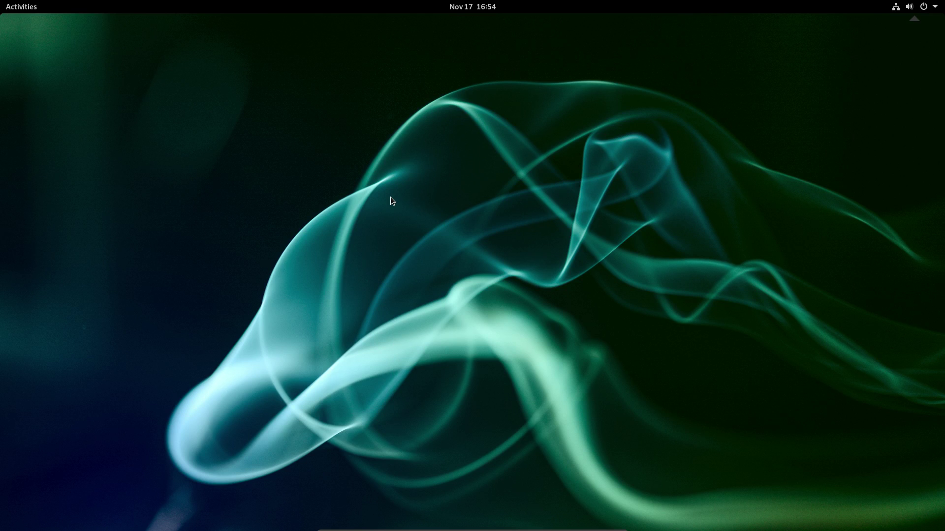
Step: Switch to the tty4 text console and log in with the user account
{"action": "key", "text": "ctrl+alt+F4"}
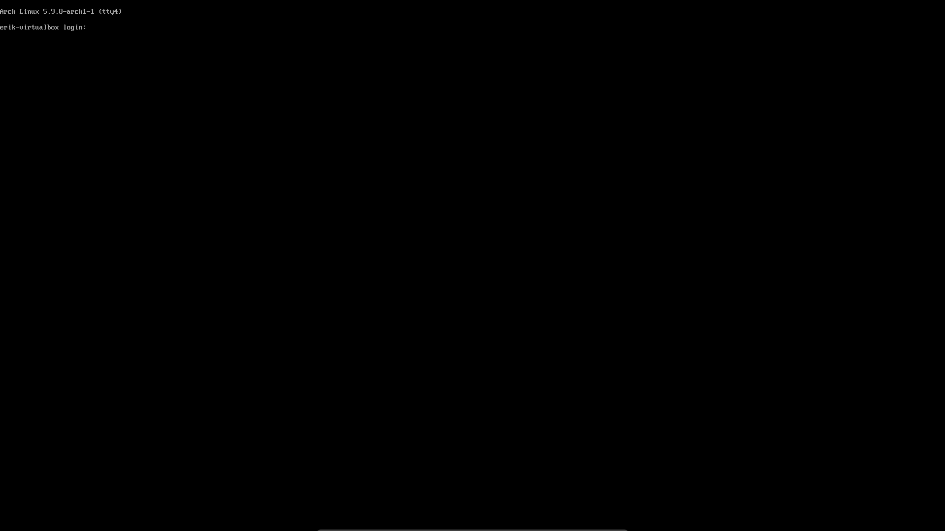
{"action": "type", "text": "erik"}
{"action": "key", "text": "Return"}
{"action": "key", "text": "Return"}
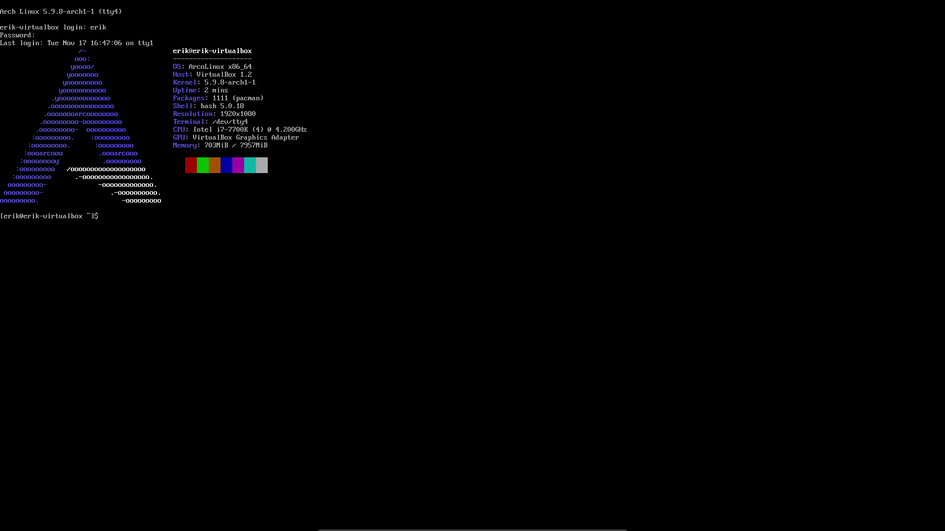
{"action": "type", "text": "git clone https://gihu"}
{"action": "key", "text": "BackSpace"}
{"action": "key", "text": "BackSpace"}
{"action": "type", "text": "thub.comp"}
{"action": "key", "text": "BackSpace"}
{"action": "key", "text": "BackSpace"}
{"action": "key", "text": "BackSpace"}
{"action": "type", "text": "/arcolinuxd"}
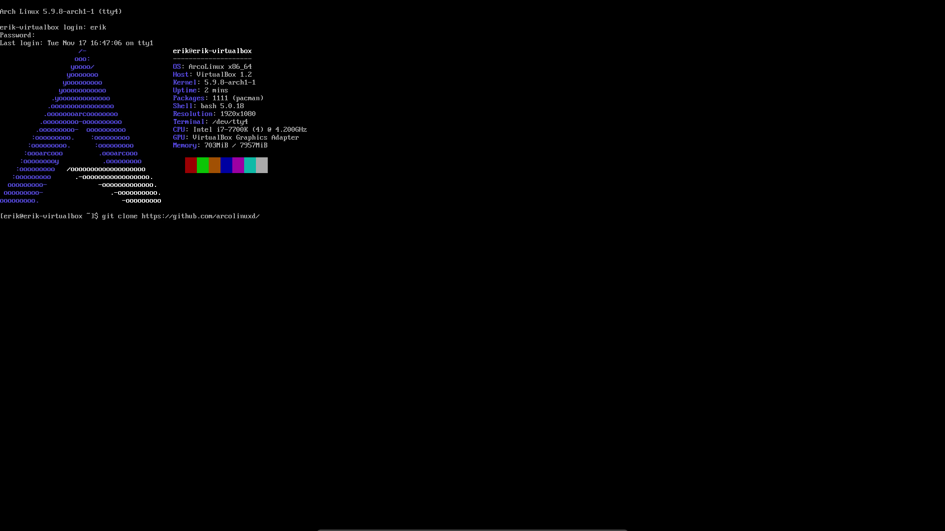
{"action": "type", "text": "/ar"}
{"action": "type", "text": "co-dwm"}
{"action": "key", "text": "BackSpace"}
{"action": "key", "text": "BackSpace"}
{"action": "key", "text": "BackSpace"}
{"action": "type", "text": "gon"}
{"action": "key", "text": "BackSpace"}
{"action": "key", "text": "BackSpace"}
{"action": "type", "text": "nome"}
{"action": "key", "text": "Return"}
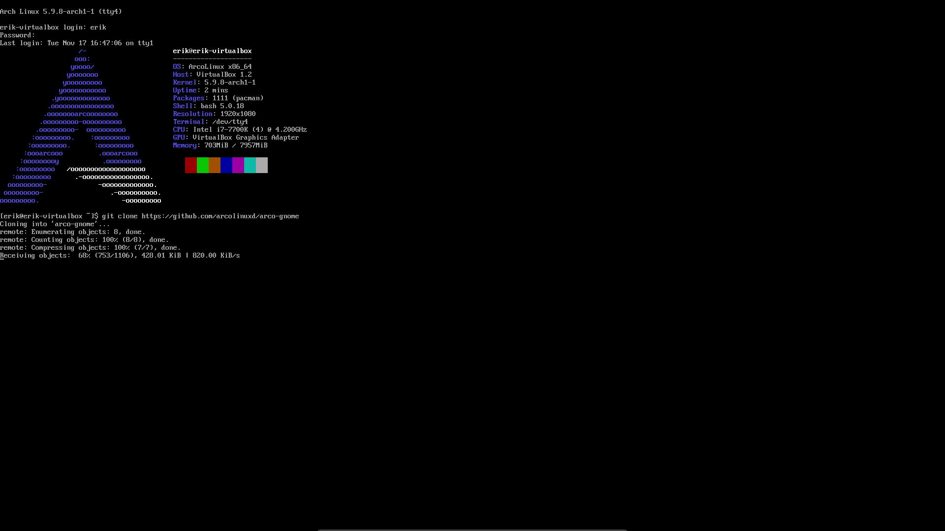
Step: Enter the arco-gnome folder and list its numbered scripts
{"action": "type", "text": "cd arco-gnome/"}
{"action": "key", "text": "Return"}
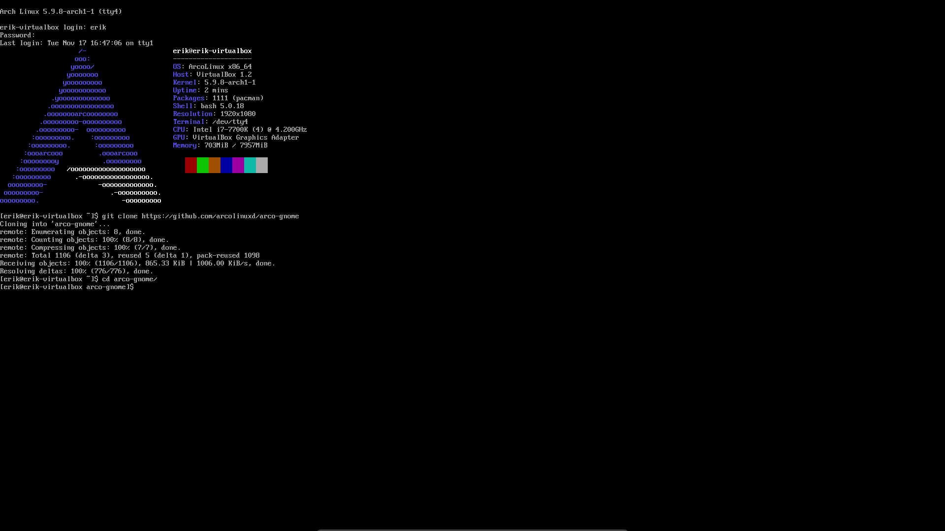
{"action": "type", "text": "ls"}
{"action": "key", "text": "Return"}
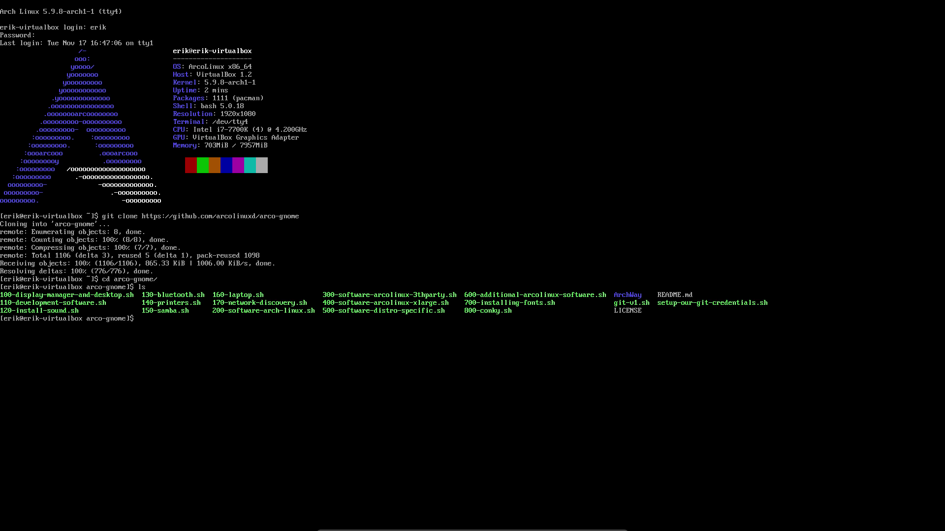
{"action": "key", "text": "alt+Tab"}
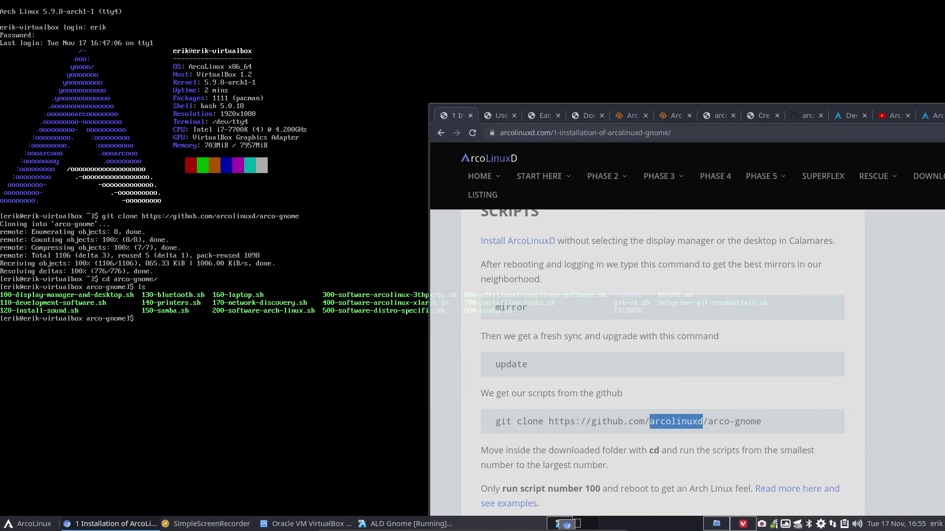
Step: Review the gnome-extra and gnome package group listings on archlinux.org, then return to the VM
{"action": "left_click", "coordinate": [812, 12]}
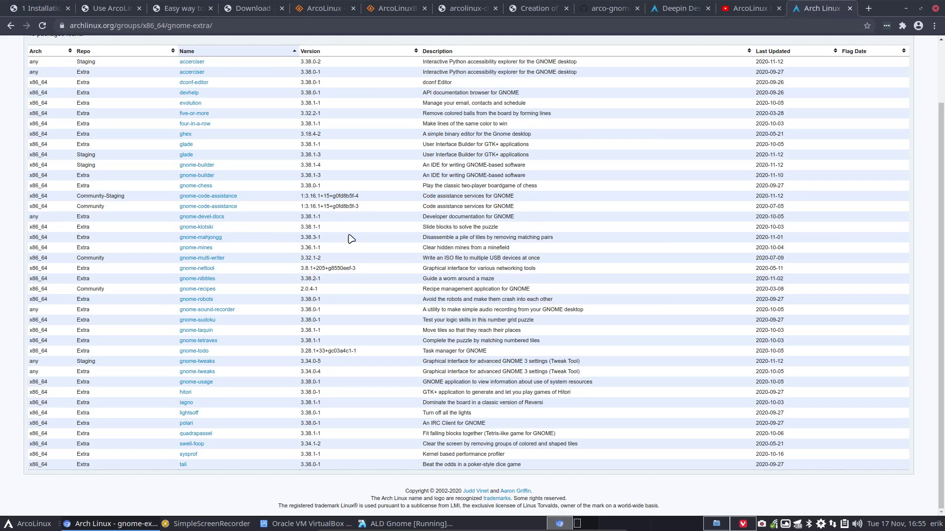
{"action": "scroll", "coordinate": [190, 238], "scroll_direction": "up", "scroll_amount": 3}
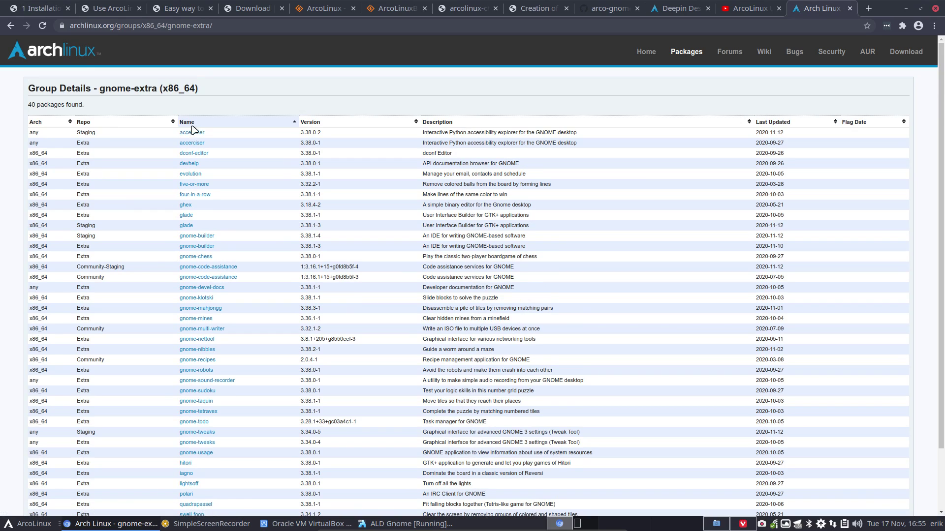
{"action": "scroll", "coordinate": [186, 393], "scroll_direction": "down", "scroll_amount": 3}
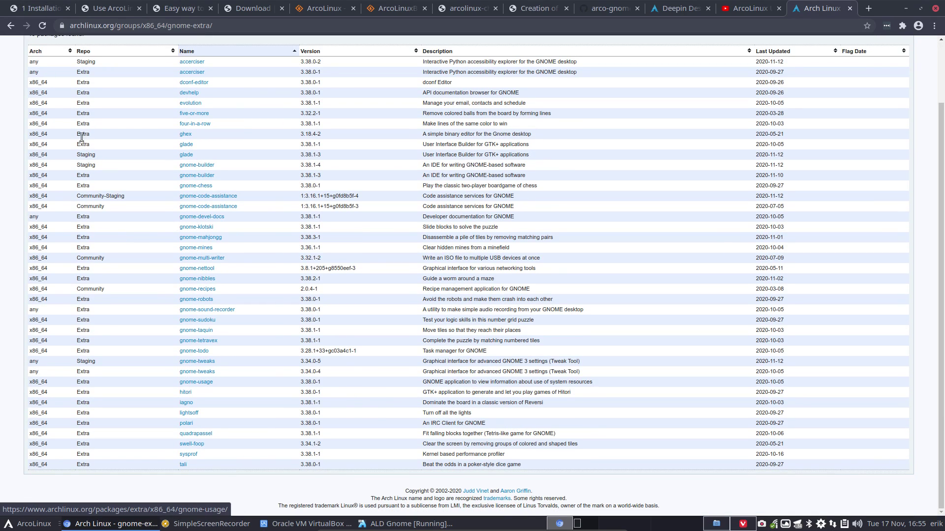
{"action": "left_click", "coordinate": [10, 26]}
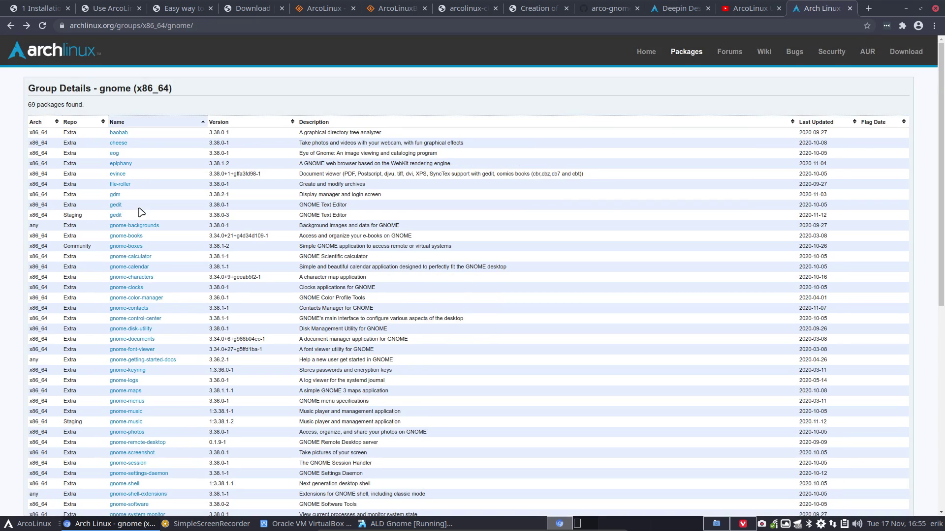
{"action": "scroll", "coordinate": [139, 212], "scroll_direction": "down", "scroll_amount": 8}
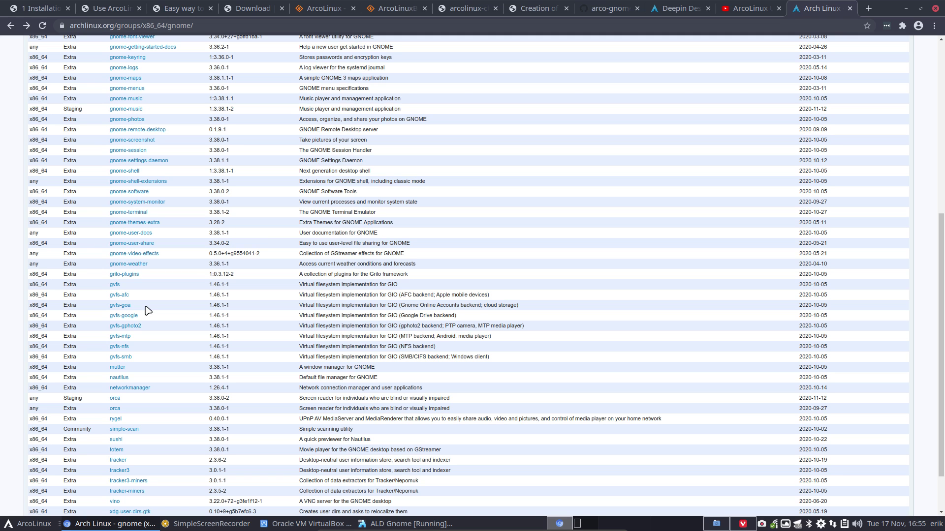
{"action": "scroll", "coordinate": [147, 310], "scroll_direction": "up", "scroll_amount": 3}
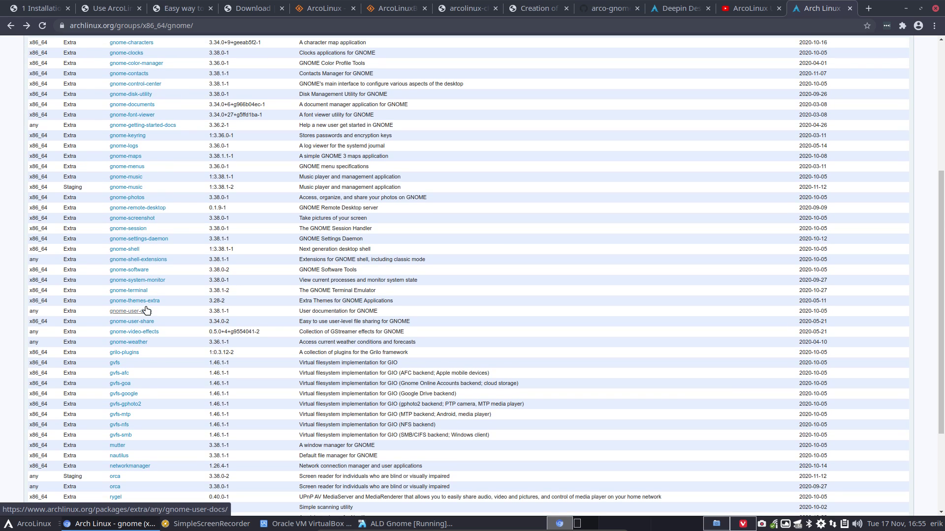
{"action": "key", "text": "ctrl+alt+Left"}
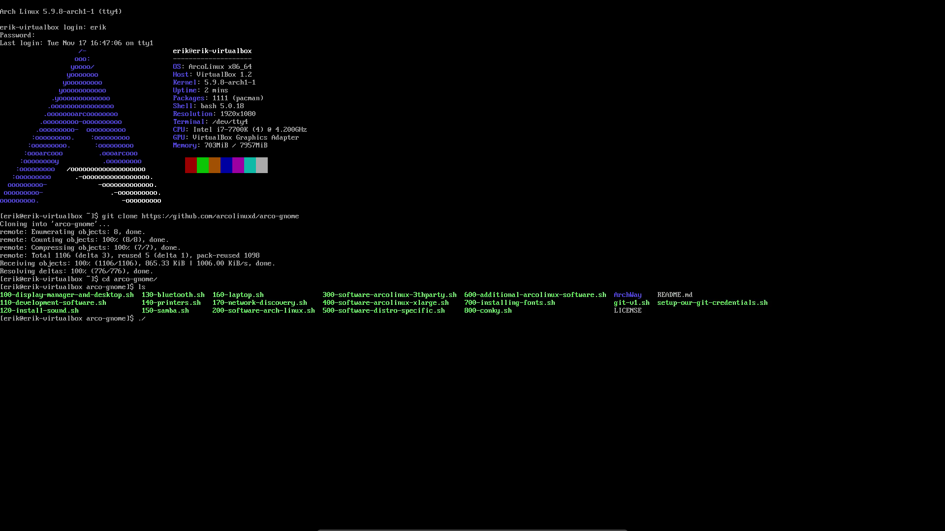
Step: Run ./100-display-manager-and-desktop.sh and enter the sudo password
{"action": "key", "text": "Insert"}
{"action": "key", "text": "BackSpace"}
{"action": "key", "text": "BackSpace"}
{"action": "key", "text": "BackSpace"}
{"action": "key", "text": "Return"}
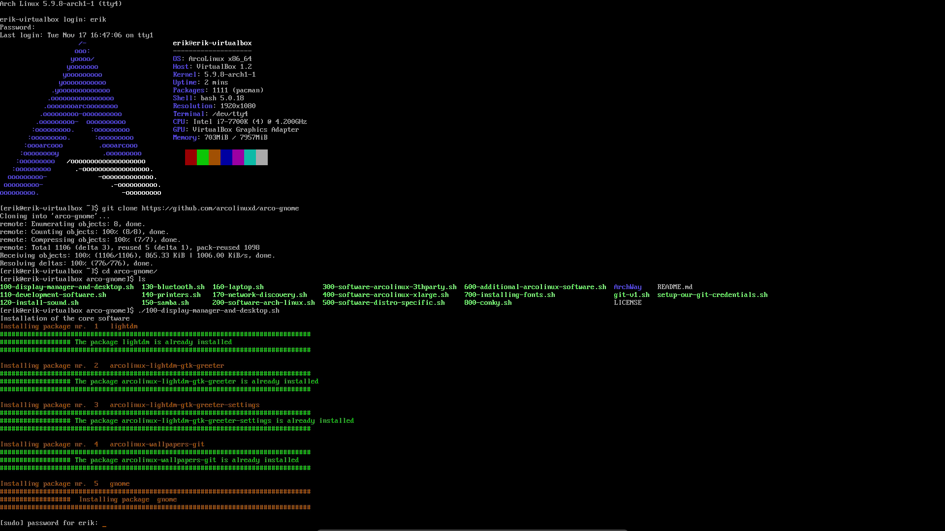
{"action": "key", "text": "Return"}
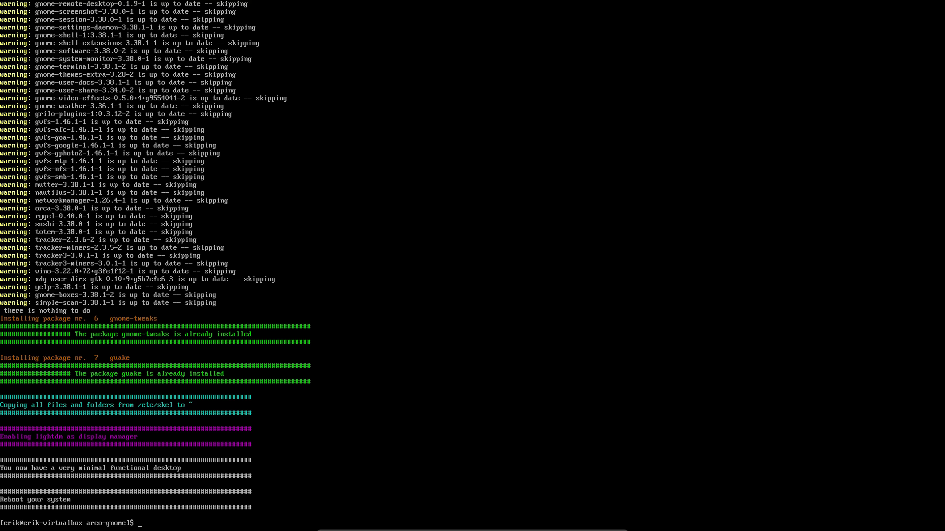
Step: List the scripts again and run ./120-install-sound.sh
{"action": "type", "text": "ls"}
{"action": "key", "text": "Return"}
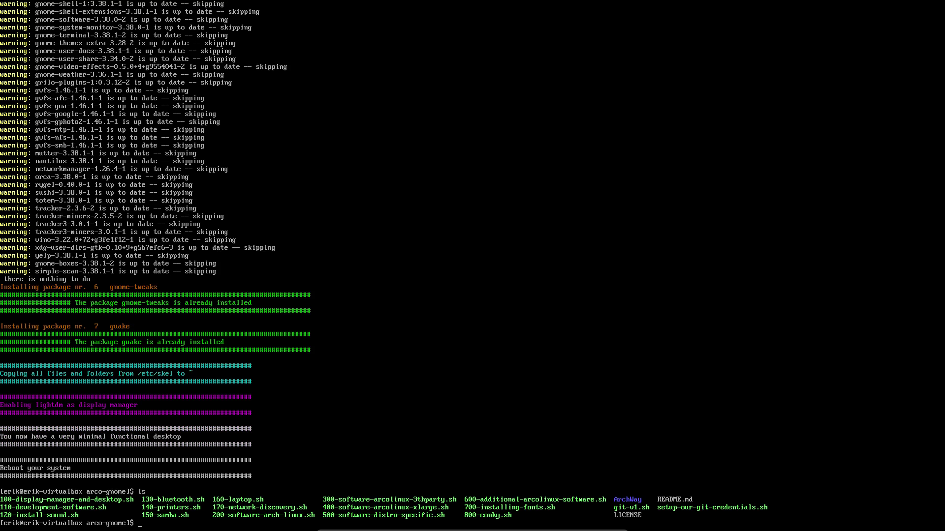
{"action": "type", "text": "./120-install-sound.sh"}
{"action": "key", "text": "Return"}
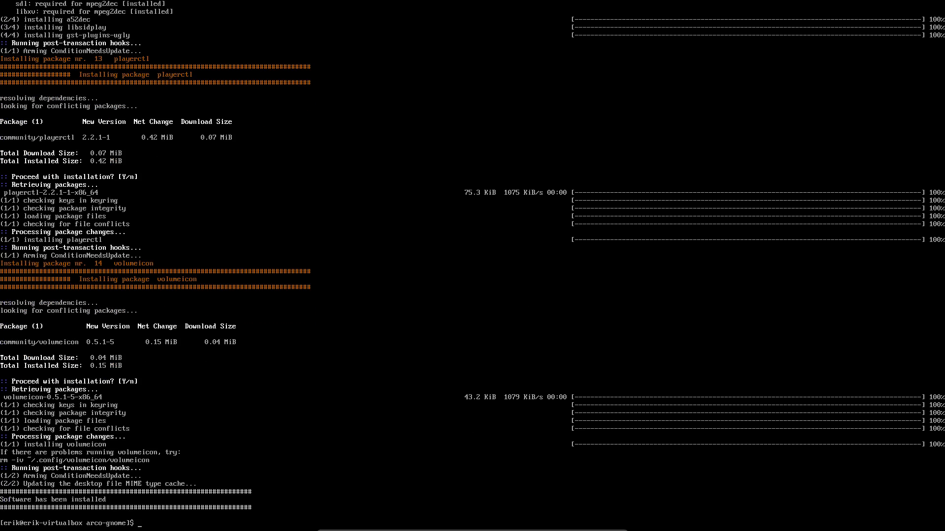
Step: Run ./600-additional-arcolinux-software.sh using Tab completion, then list the folder again
{"action": "type", "text": "ls"}
{"action": "key", "text": "Return"}
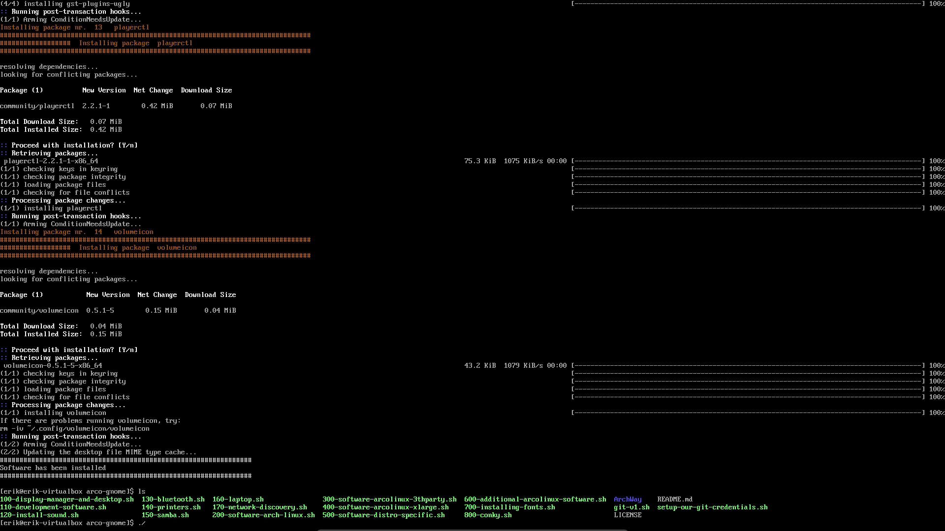
{"action": "type", "text": "./600"}
{"action": "key", "text": "Tab"}
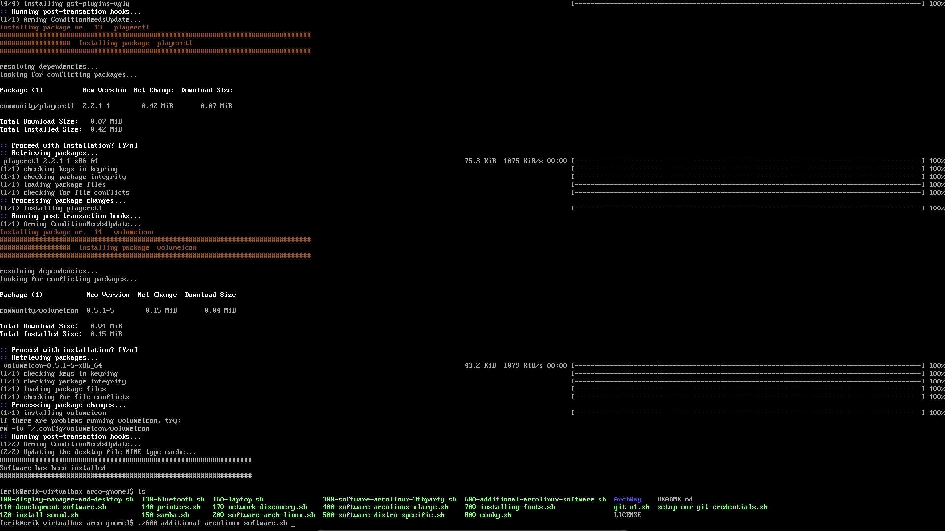
{"action": "key", "text": "Return"}
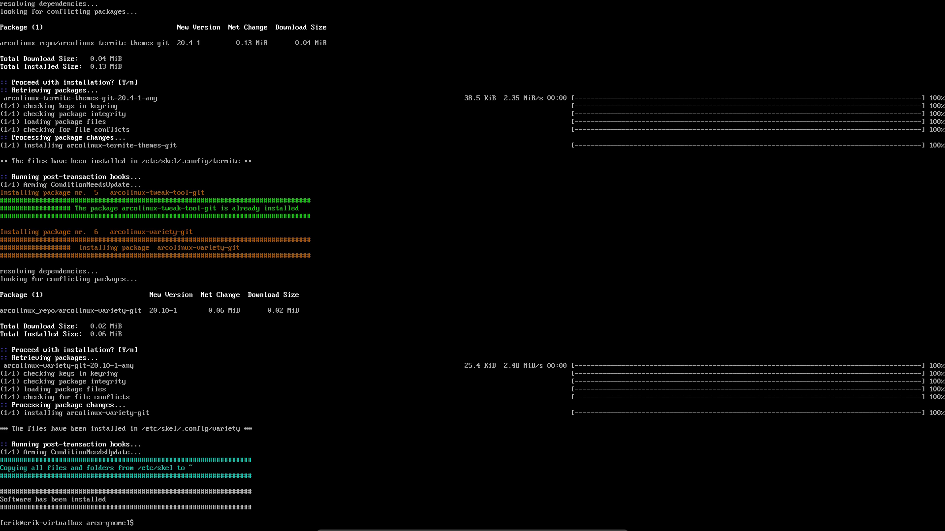
{"action": "type", "text": "ls"}
{"action": "key", "text": "Return"}
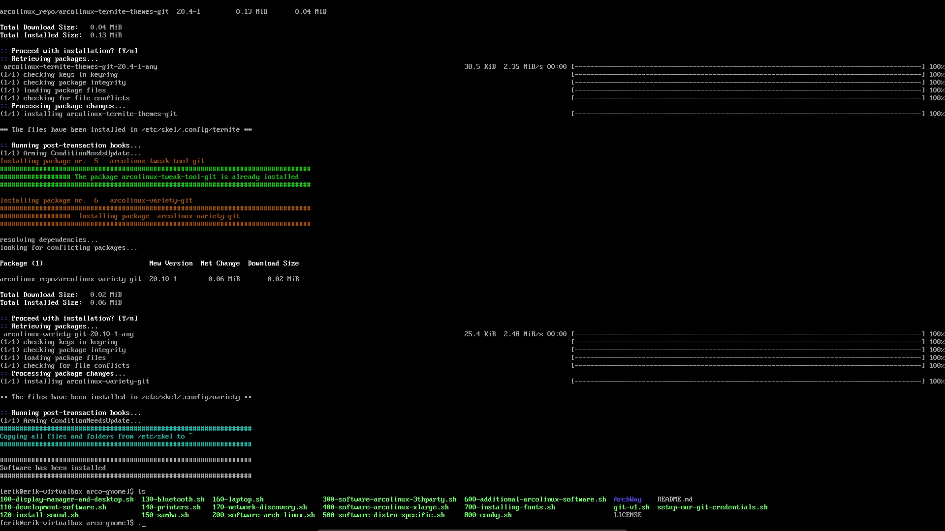
Step: Run ./700-installing-fonts.sh, then reboot the virtual machine
{"action": "type", "text": "./700-installing-fonts.sh"}
{"action": "key", "text": "Return"}
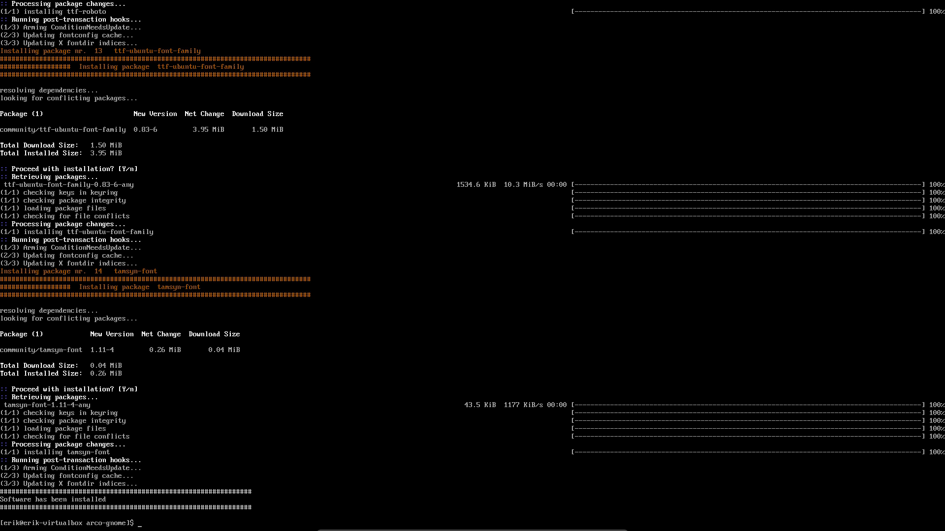
{"action": "type", "text": "reboot"}
{"action": "key", "text": "Return"}
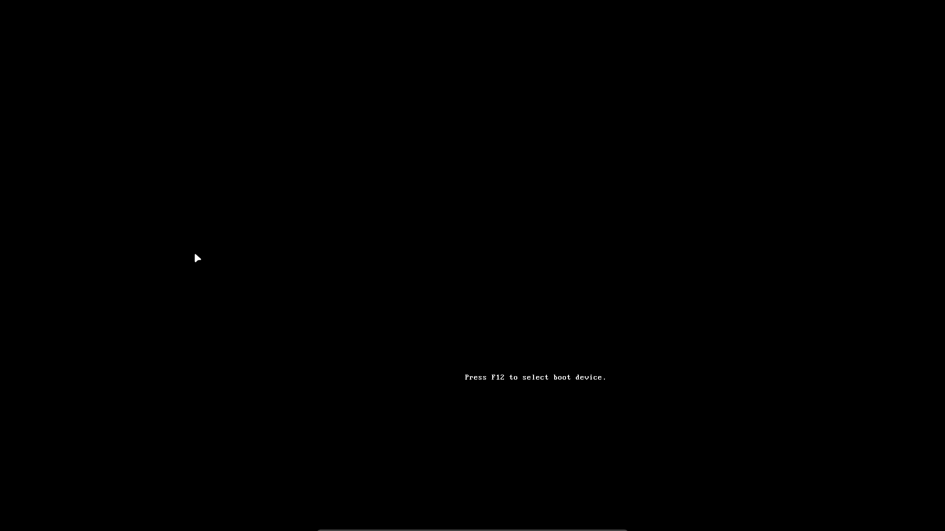
Step: Choose Boot existing OS from the ISO menu, then untick Welcome App Autostart and quit it
{"action": "key", "text": "Down"}
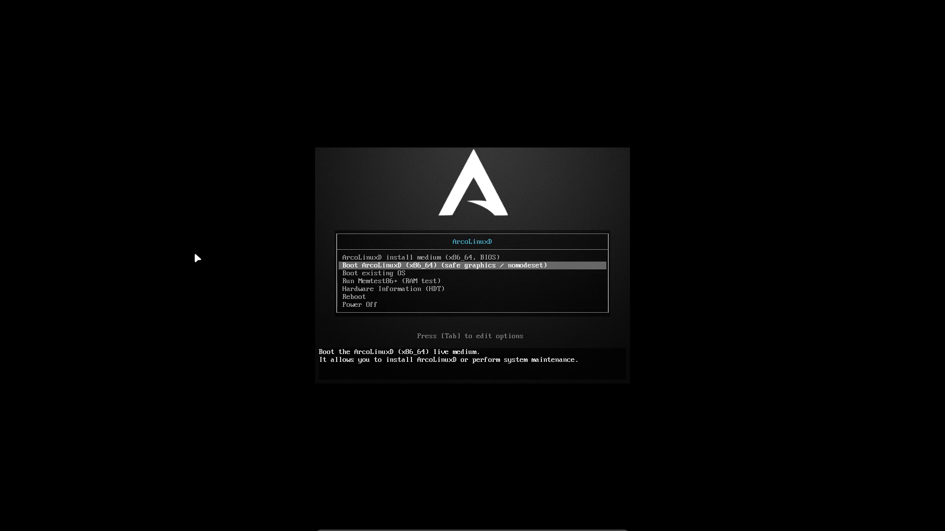
{"action": "key", "text": "Down"}
{"action": "key", "text": "Return"}
{"action": "key", "text": "Return"}
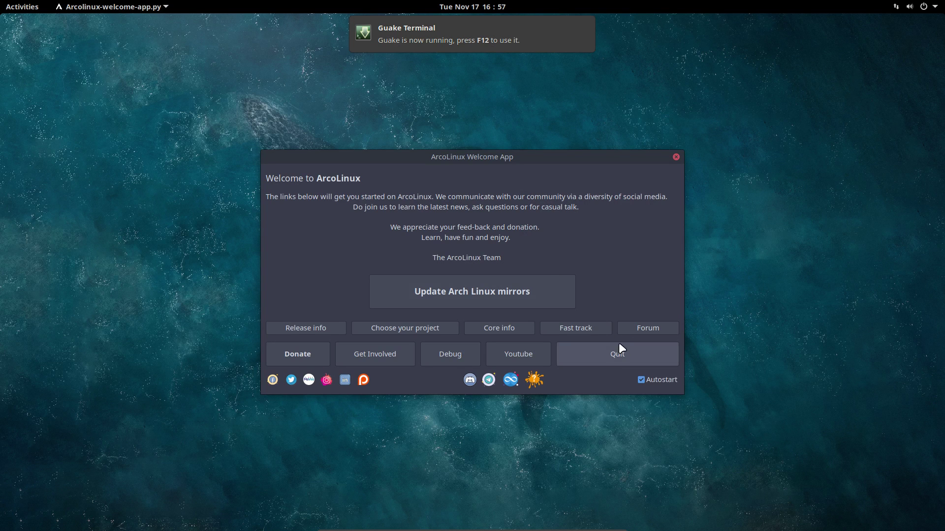
{"action": "left_click", "coordinate": [645, 378]}
{"action": "left_click", "coordinate": [648, 356]}
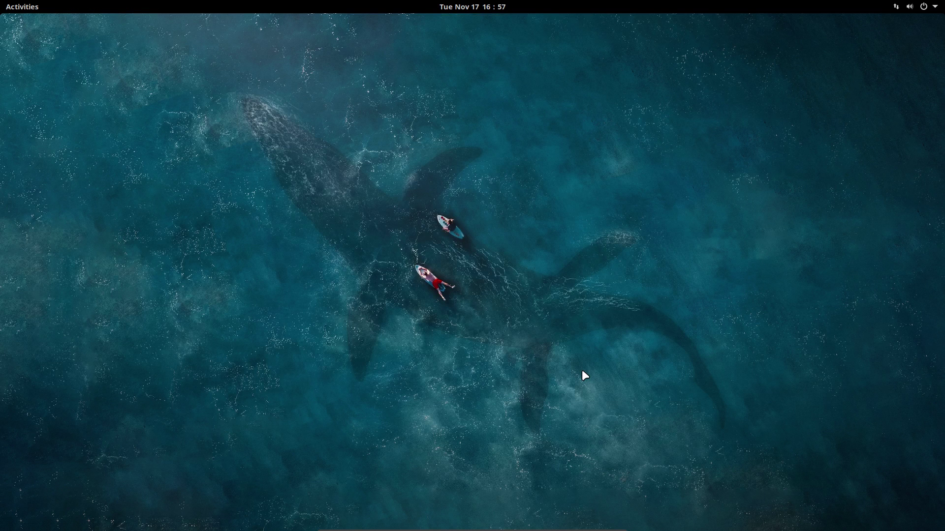
Step: Run 'update' in Guake, which finds nothing to do, then hide the terminal
{"action": "key", "text": "F12"}
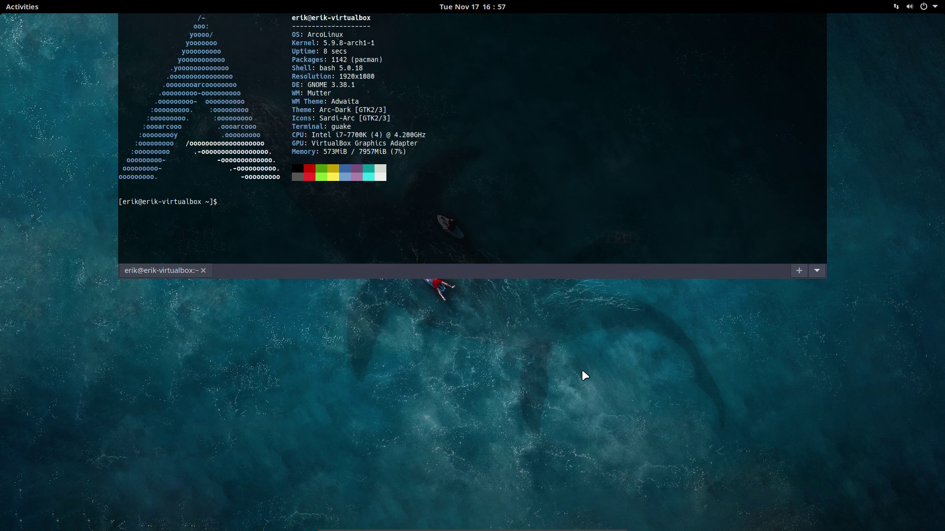
{"action": "type", "text": "update"}
{"action": "key", "text": "Return"}
{"action": "key", "text": "Return"}
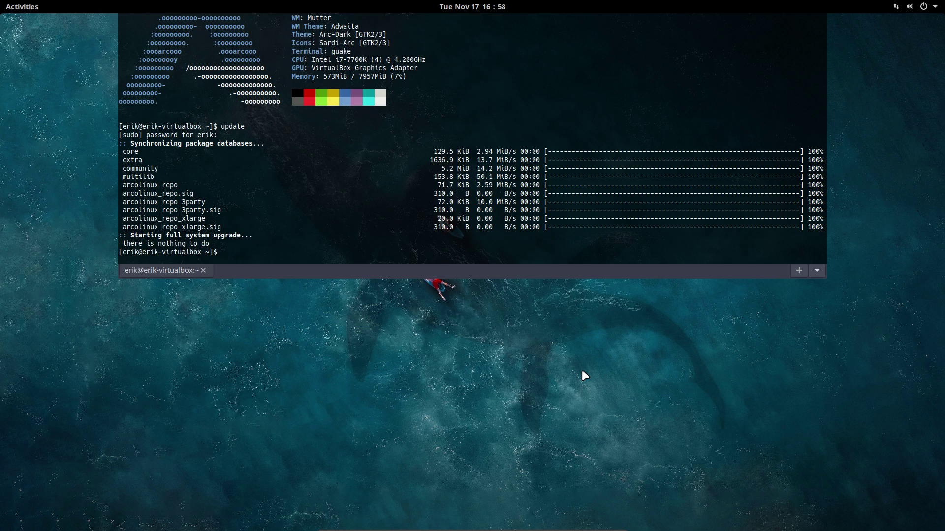
{"action": "key", "text": "F12"}
{"action": "key", "text": "F12"}
{"action": "key", "text": "F12"}
{"action": "key", "text": "F12"}
{"action": "key", "text": "F12"}
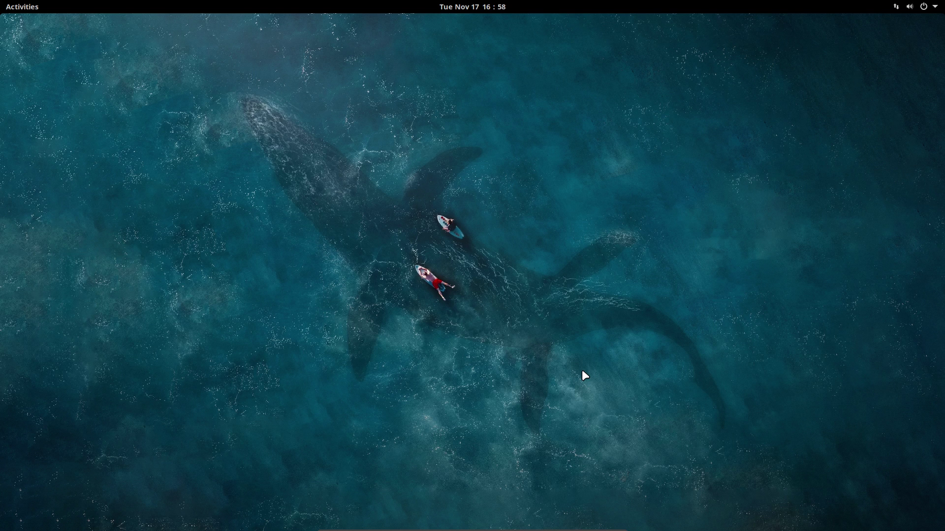
{"action": "key", "text": "F12"}
{"action": "key", "text": "F12"}
Step: Launch GNOME Tweaks by searching 'twe' from the Activities overview's application view
{"action": "left_click", "coordinate": [12, 7]}
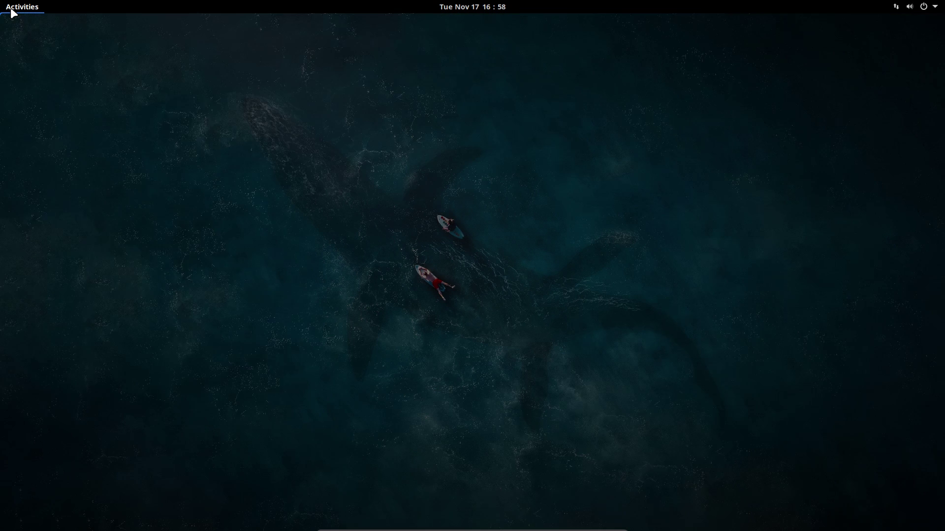
{"action": "left_click", "coordinate": [27, 364]}
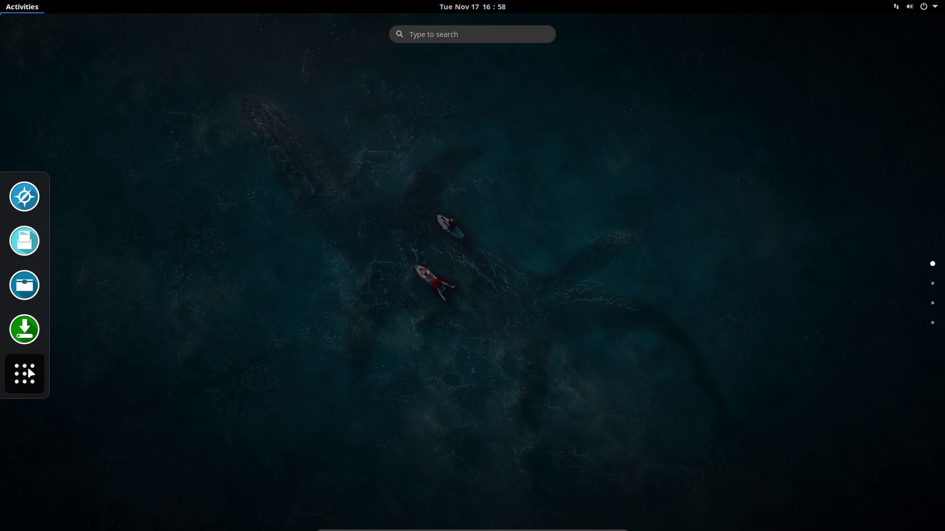
{"action": "scroll", "coordinate": [343, 323], "scroll_direction": "down", "scroll_amount": 2}
{"action": "scroll", "coordinate": [369, 309], "scroll_direction": "down", "scroll_amount": 1}
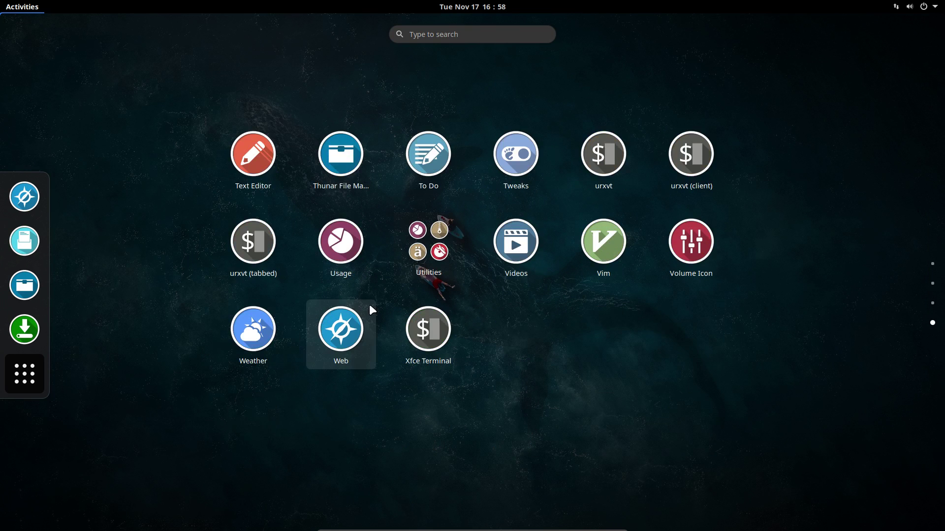
{"action": "scroll", "coordinate": [640, 357], "scroll_direction": "up", "scroll_amount": 2}
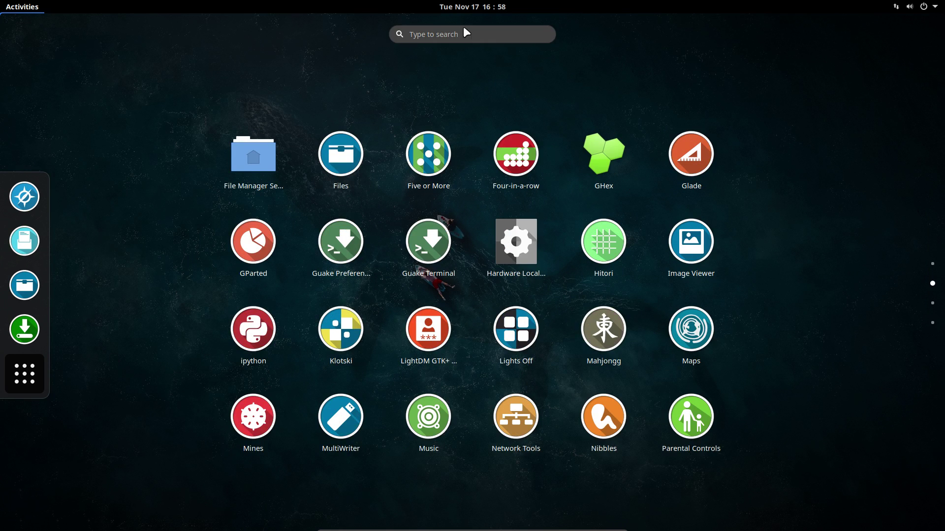
{"action": "left_click", "coordinate": [432, 33]}
{"action": "type", "text": "twe"}
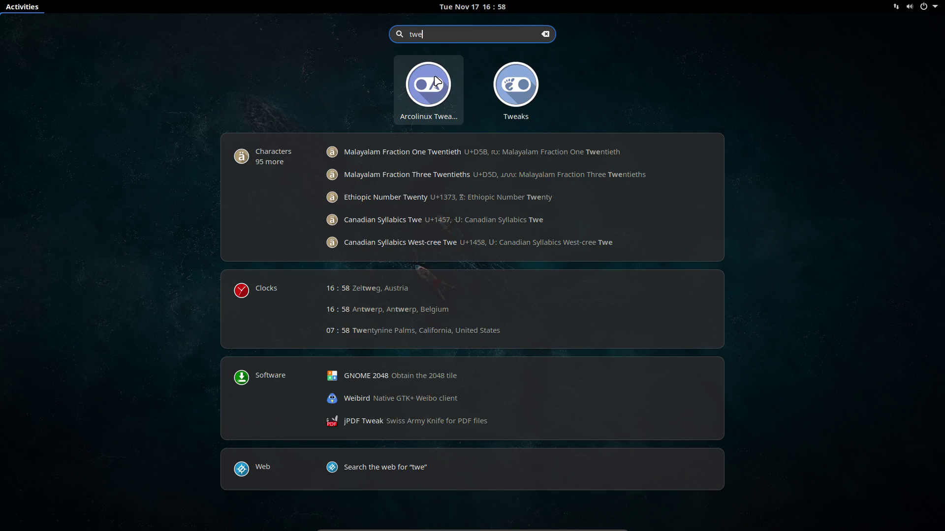
{"action": "key", "text": "Right"}
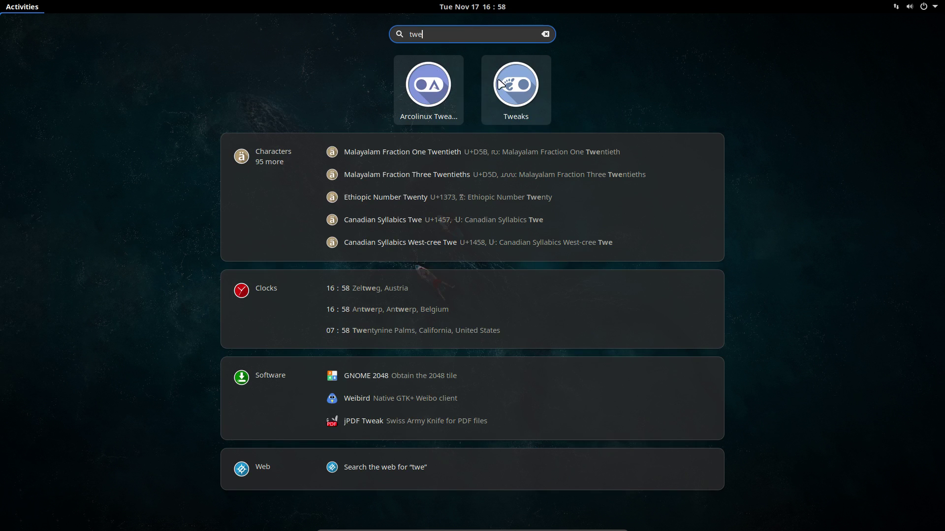
{"action": "key", "text": "Return"}
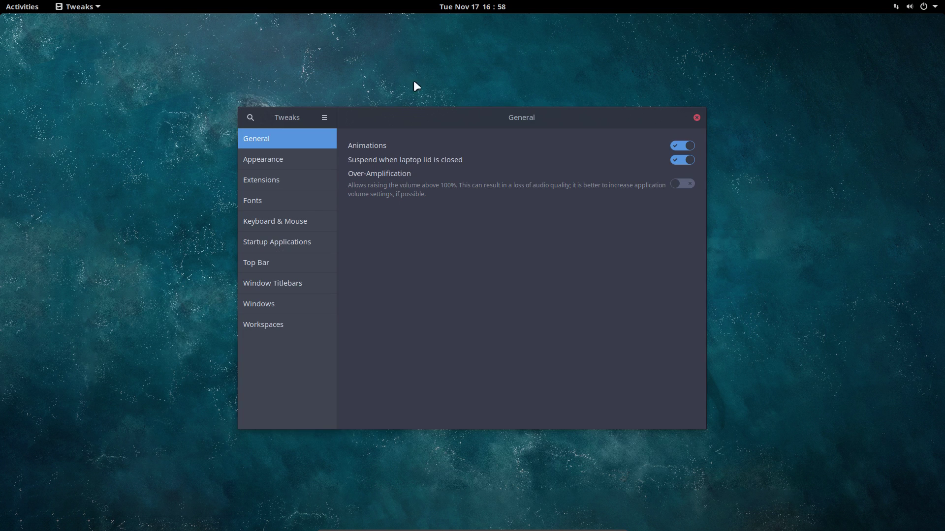
Step: Move the Tweaks window and go to the Appearance page, leaving the icon theme unchanged
{"action": "left_click_drag", "start_coordinate": [499, 115], "coordinate": [481, 90]}
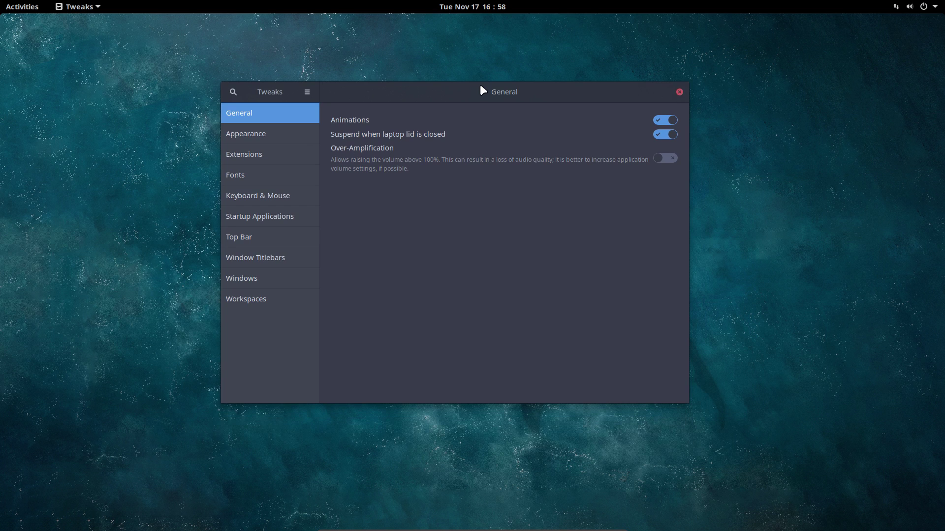
{"action": "left_click", "coordinate": [250, 147]}
{"action": "left_click", "coordinate": [259, 136]}
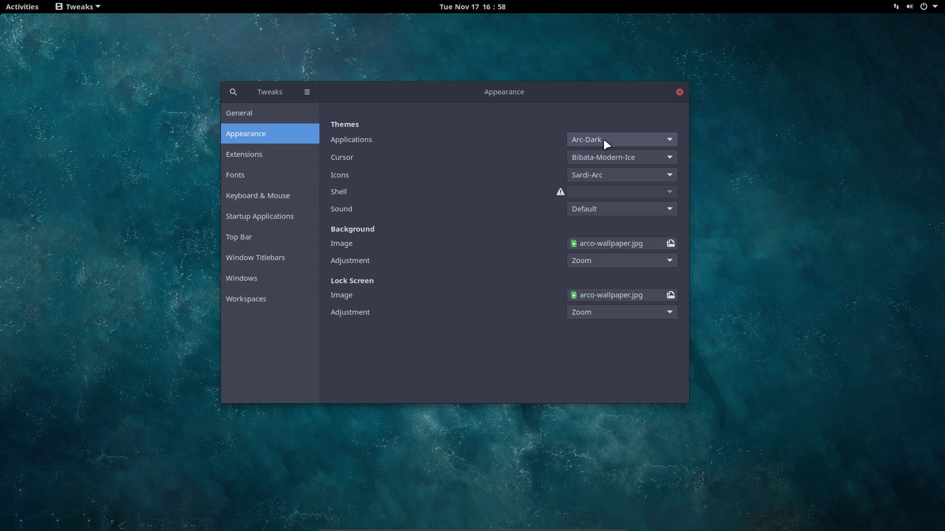
{"action": "left_click", "coordinate": [611, 174]}
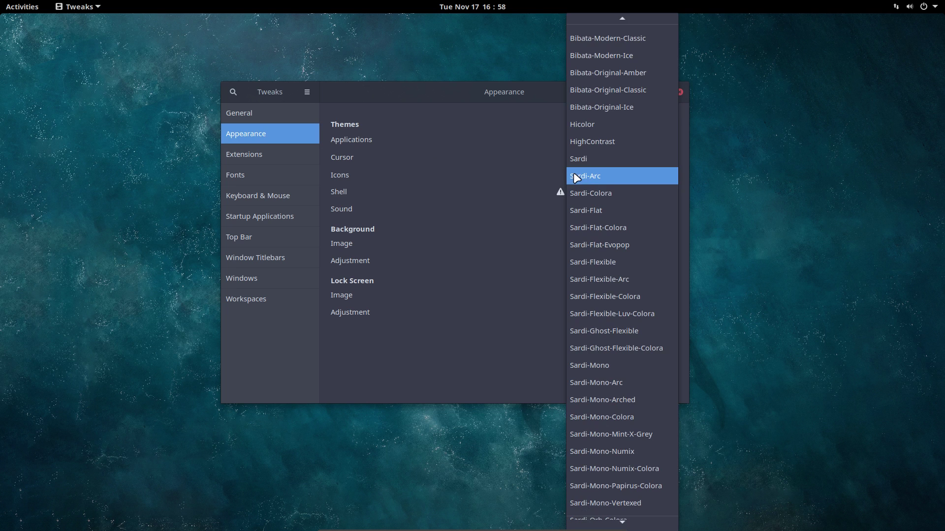
{"action": "left_click", "coordinate": [472, 181]}
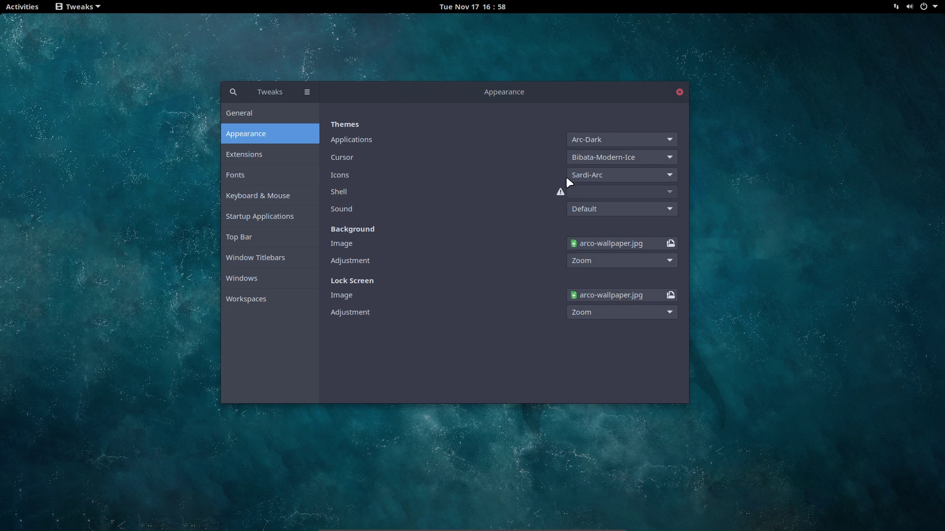
Step: Set the cursor theme to Bibata-Original-Amber, keep Applications on Arc-Dark, and drop down Guake
{"action": "left_click", "coordinate": [602, 158]}
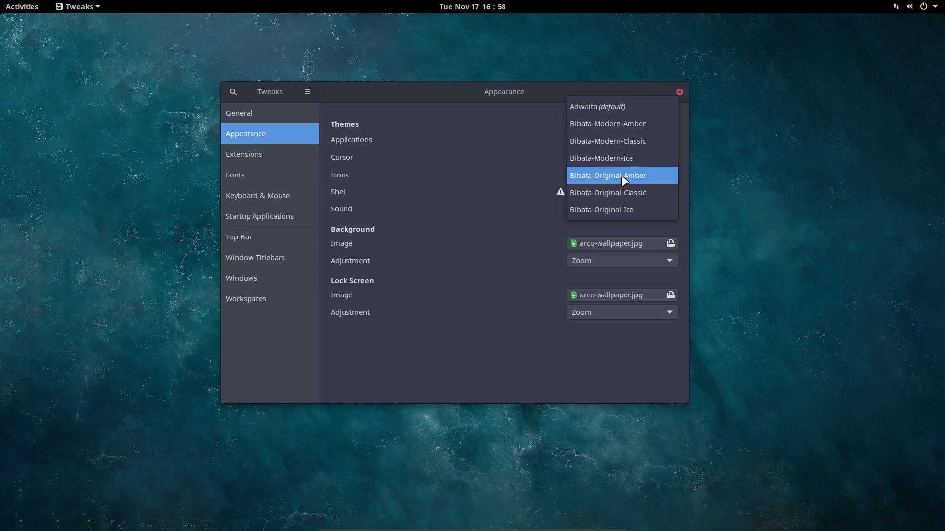
{"action": "left_click", "coordinate": [621, 175]}
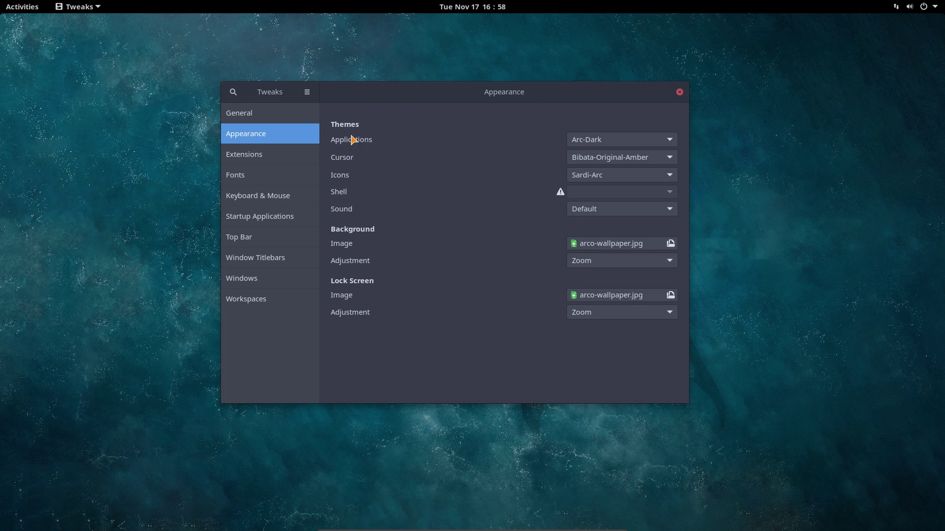
{"action": "left_click", "coordinate": [618, 148]}
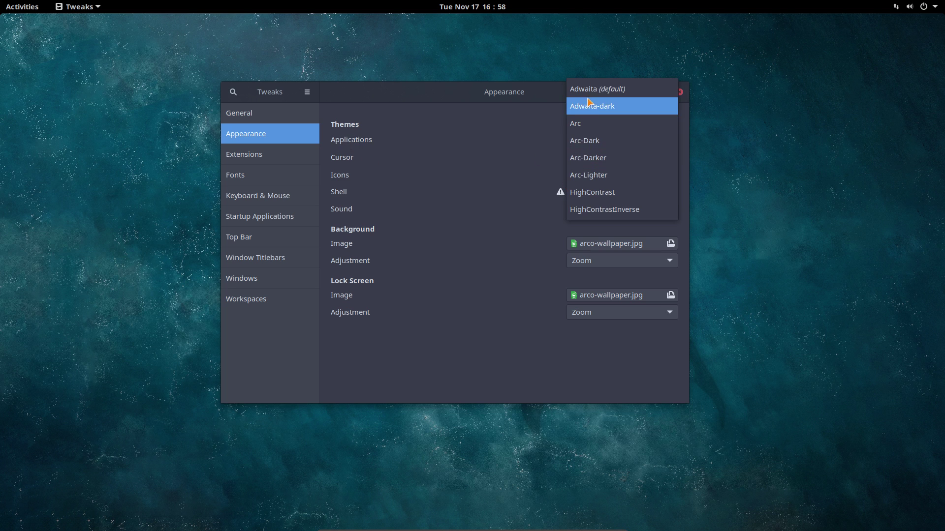
{"action": "left_click", "coordinate": [505, 219]}
{"action": "key", "text": "F12"}
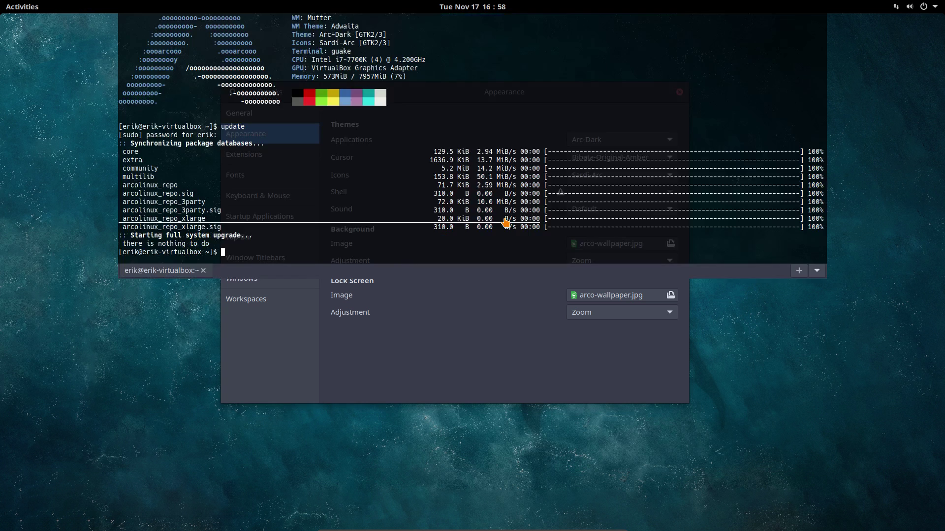
Step: Install arcolinux-arc-themes-nico-git with sudo pacman -S, then hide Guake
{"action": "type", "text": "sudo pacman -S arcolinux"}
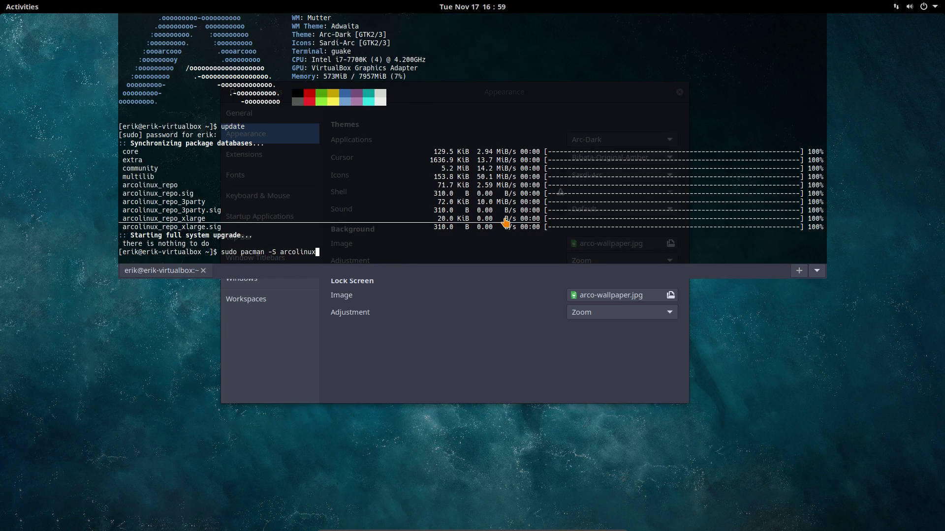
{"action": "type", "text": "-"}
{"action": "type", "text": "c-c"}
{"action": "key", "text": "BackSpace"}
{"action": "key", "text": "Tab"}
{"action": "key", "text": "Tab"}
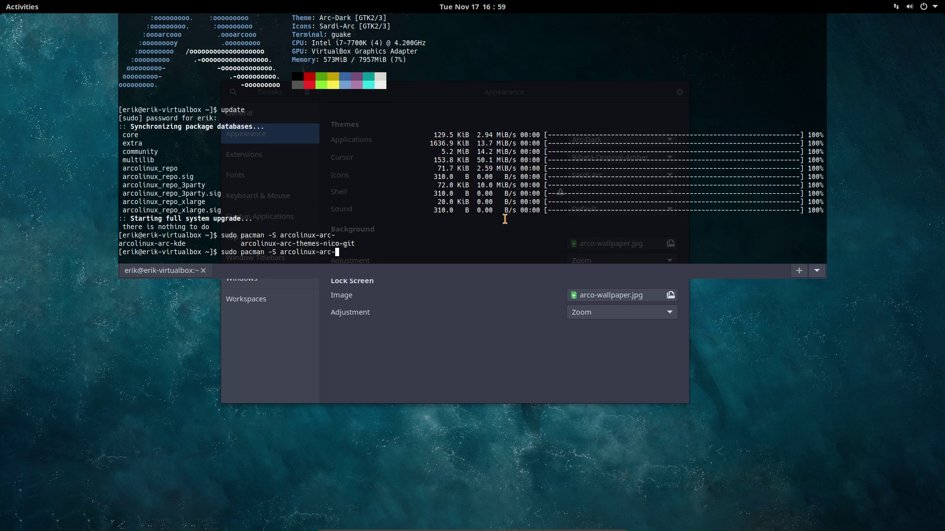
{"action": "type", "text": "t"}
{"action": "key", "text": "Tab"}
{"action": "key", "text": "Return"}
{"action": "key", "text": "Return"}
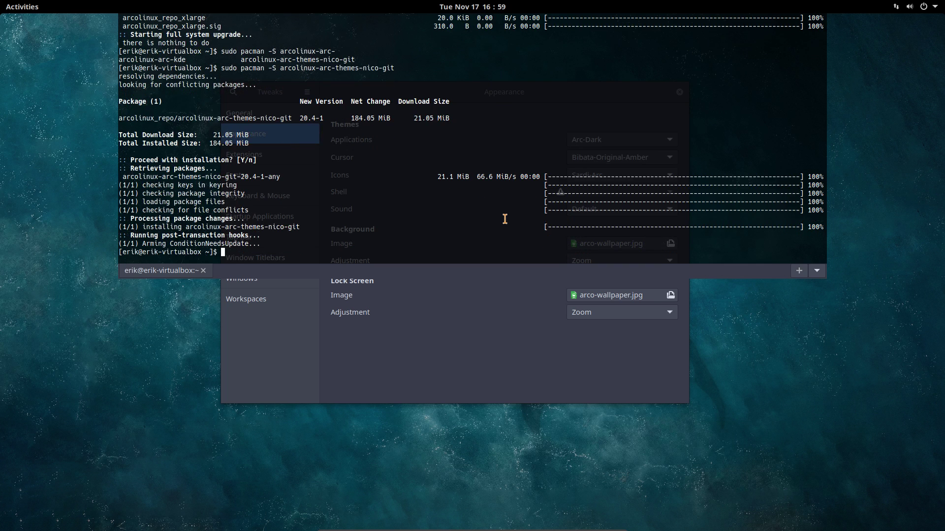
{"action": "key", "text": "F12"}
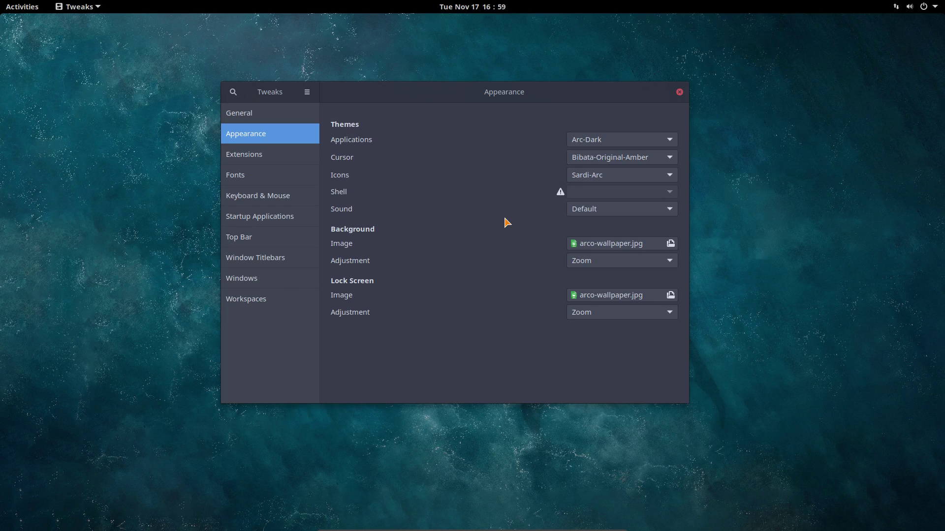
Step: Close Tweaks and relaunch it by searching 'twe' in the Activities overview
{"action": "left_click", "coordinate": [680, 92]}
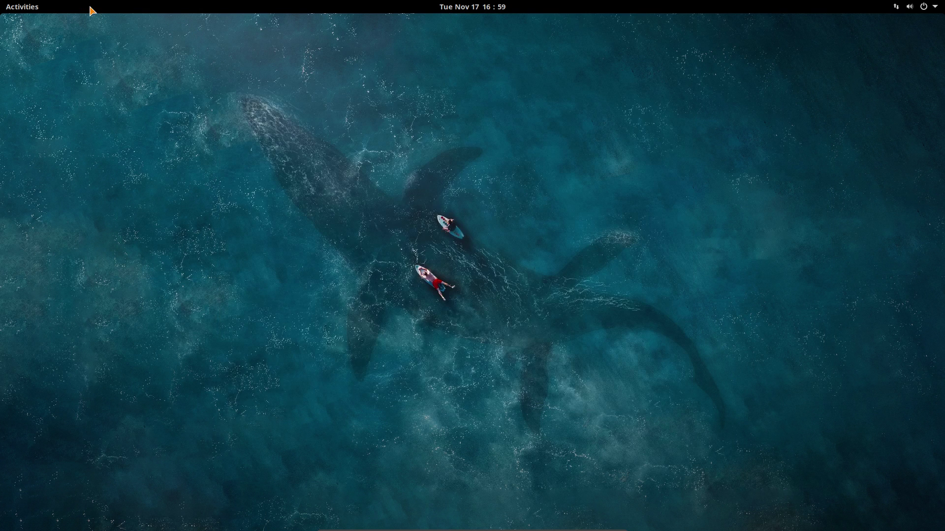
{"action": "left_click", "coordinate": [22, 6]}
{"action": "type", "text": "wt"}
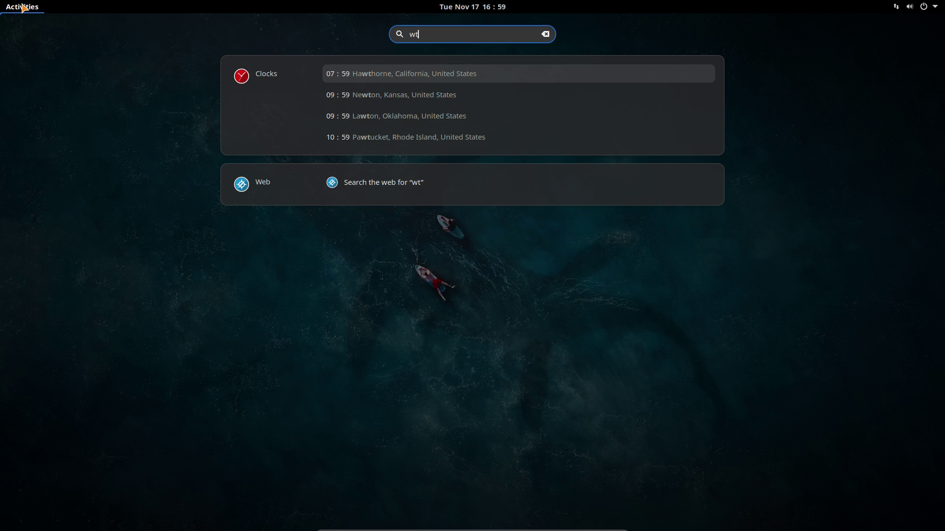
{"action": "key", "text": "BackSpace"}
{"action": "key", "text": "BackSpace"}
{"action": "type", "text": "twe"}
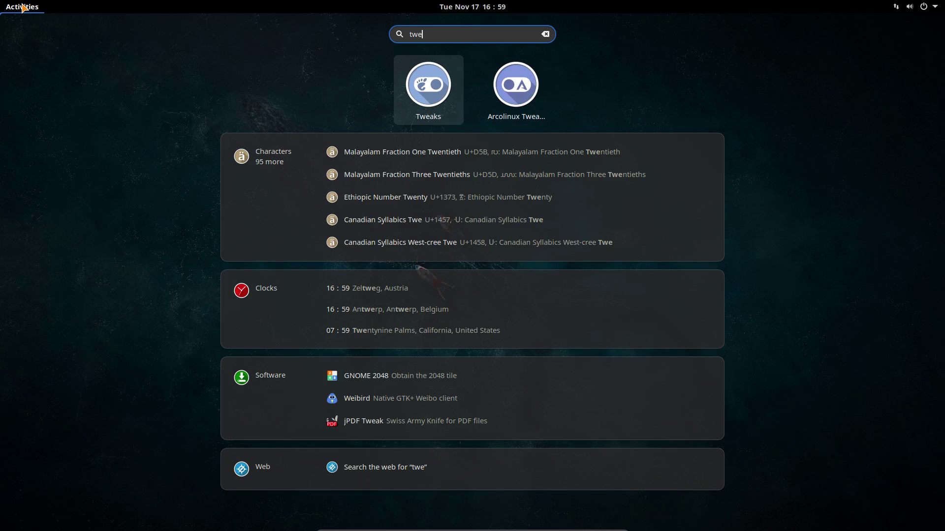
{"action": "left_click", "coordinate": [425, 87]}
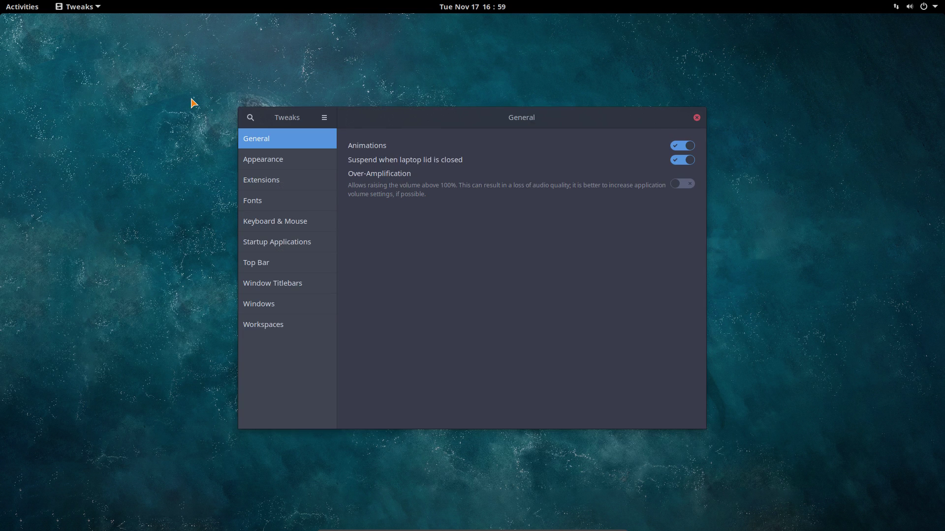
Step: Set the Applications theme to Arc-Tacao-Dark on the Appearance page, then close Tweaks
{"action": "left_click", "coordinate": [282, 167]}
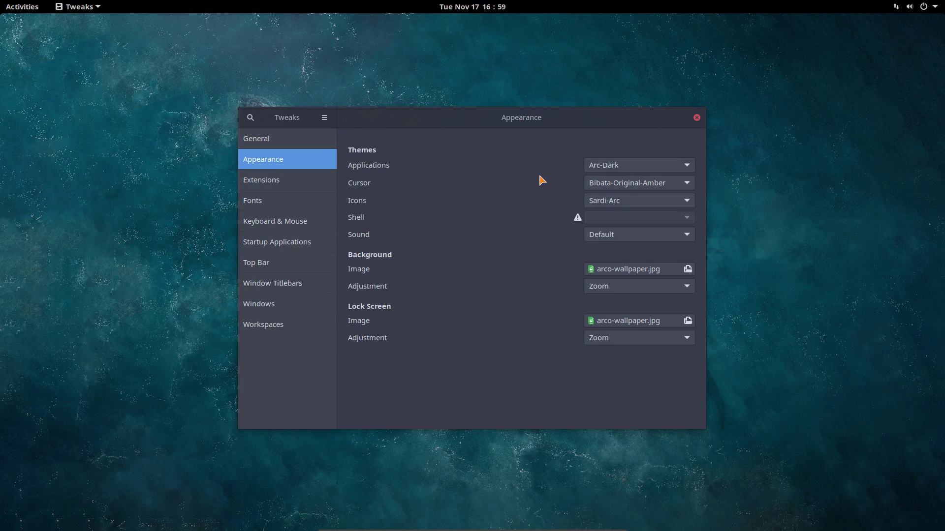
{"action": "left_click", "coordinate": [638, 166]}
{"action": "scroll", "coordinate": [639, 270], "scroll_direction": "down", "scroll_amount": 10}
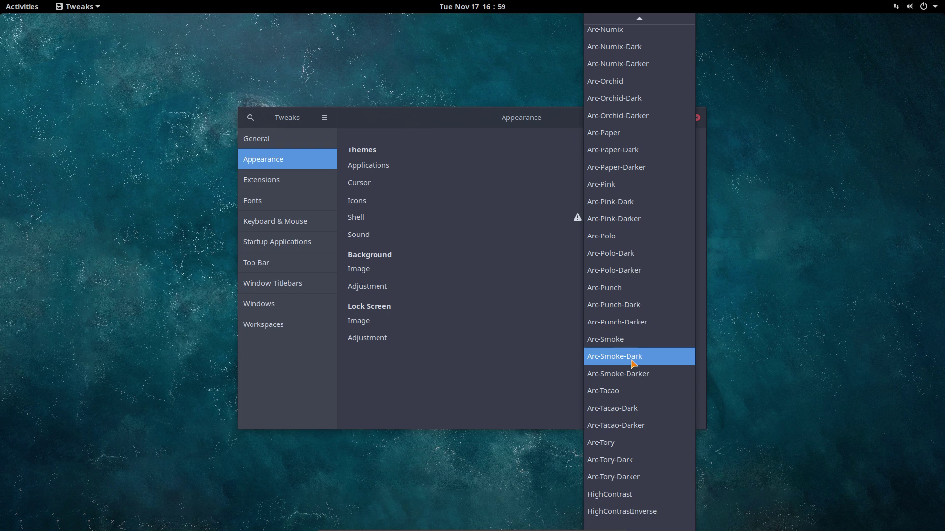
{"action": "left_click", "coordinate": [630, 409]}
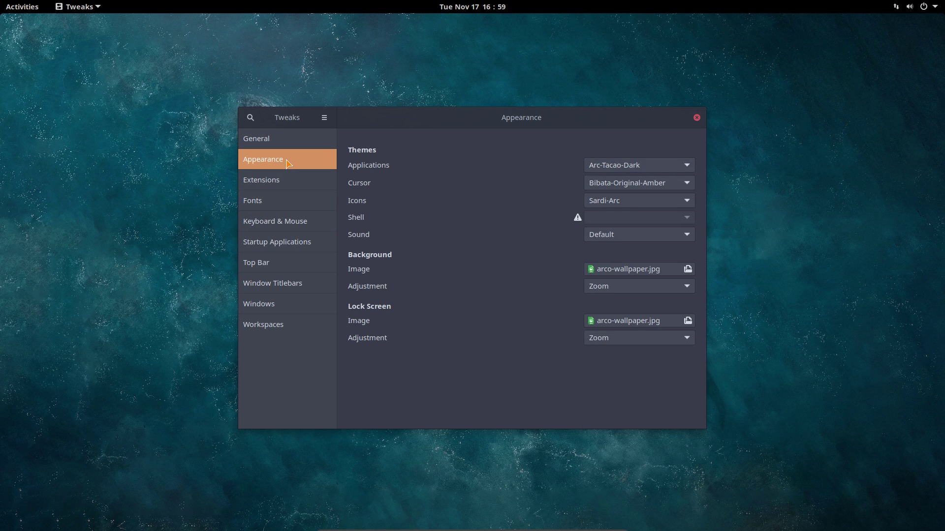
{"action": "left_click", "coordinate": [288, 177]}
{"action": "left_click", "coordinate": [288, 159]}
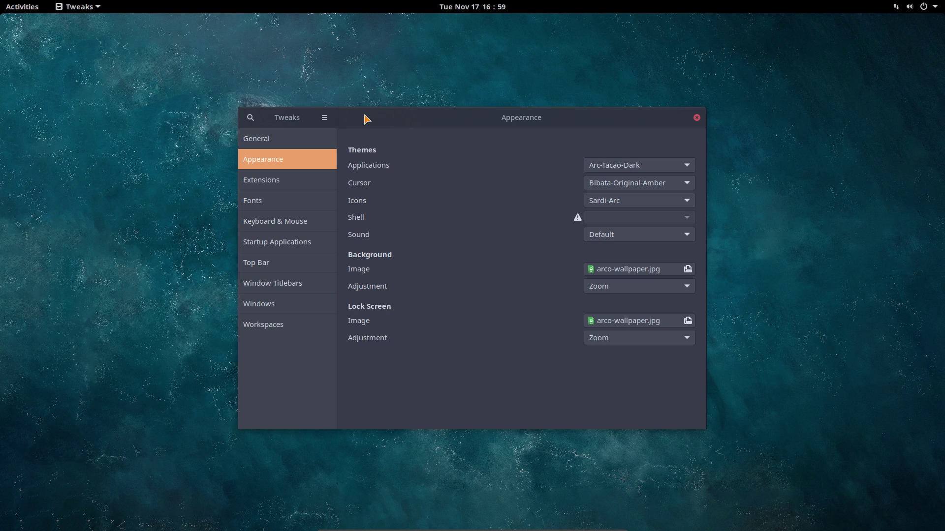
{"action": "left_click", "coordinate": [696, 118]}
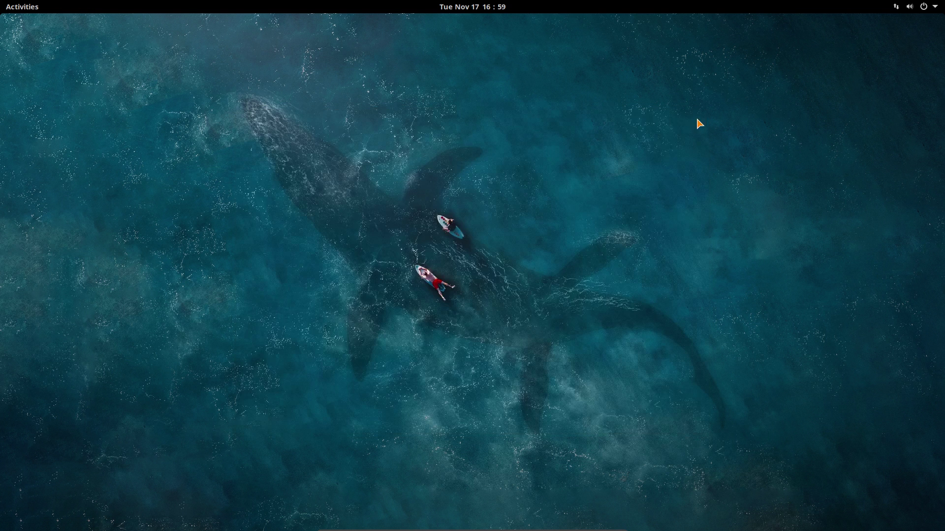
Step: Open the full application grid and page down to the last page ending with Xfce Terminal
{"action": "left_click", "coordinate": [17, 5]}
{"action": "left_click", "coordinate": [19, 378]}
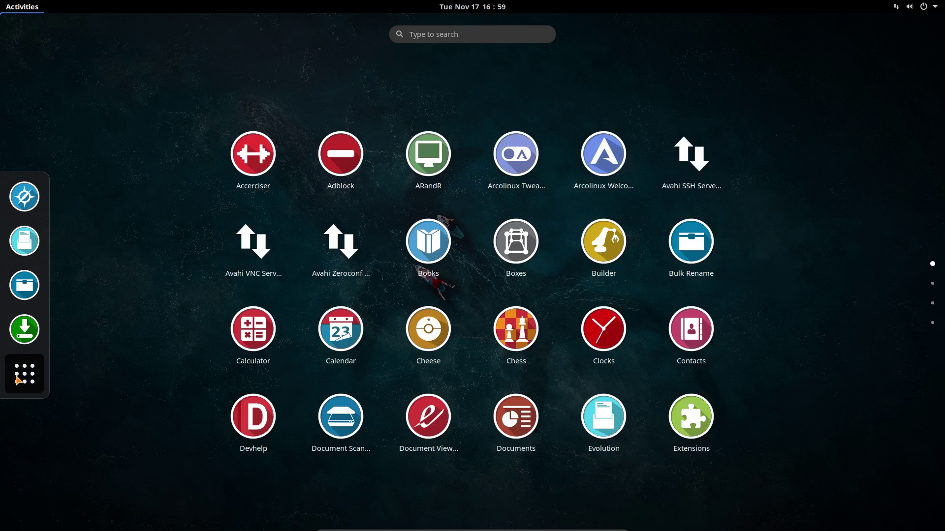
{"action": "scroll", "coordinate": [101, 265], "scroll_direction": "down", "scroll_amount": 2}
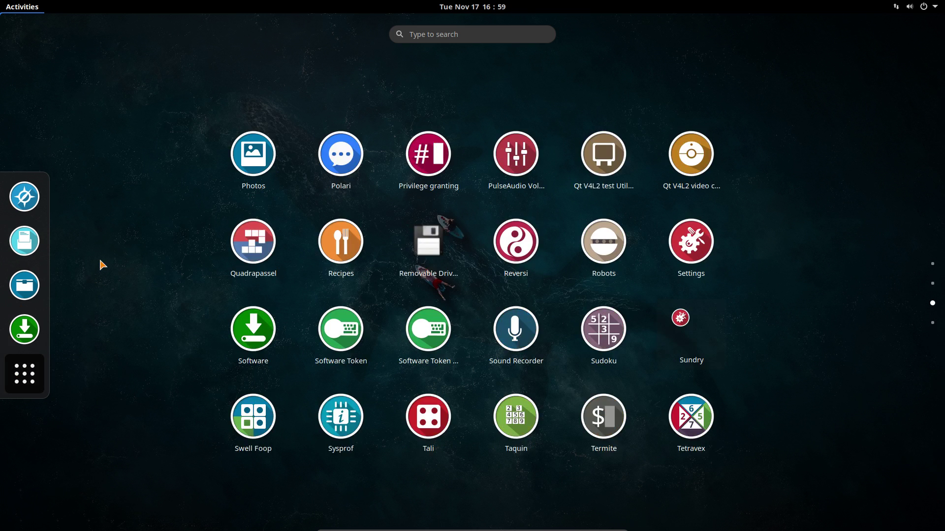
{"action": "scroll", "coordinate": [100, 261], "scroll_direction": "down", "scroll_amount": 1}
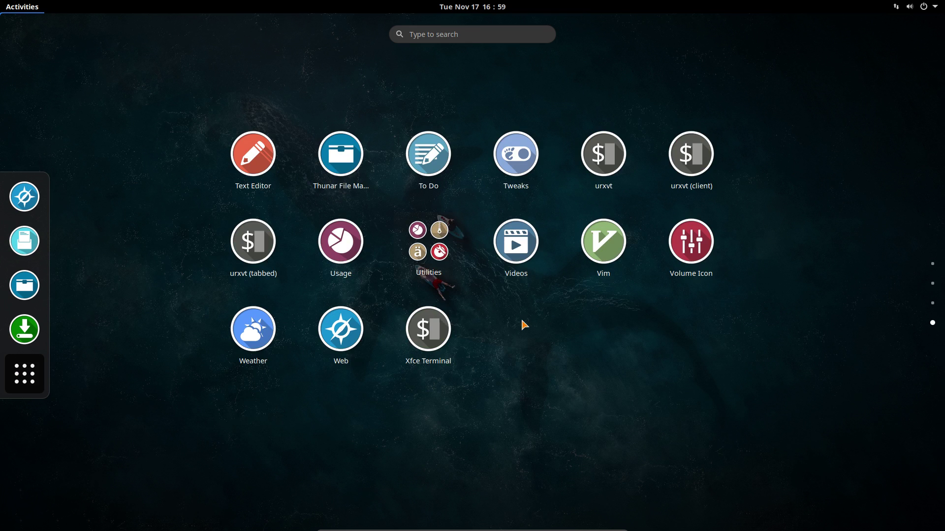